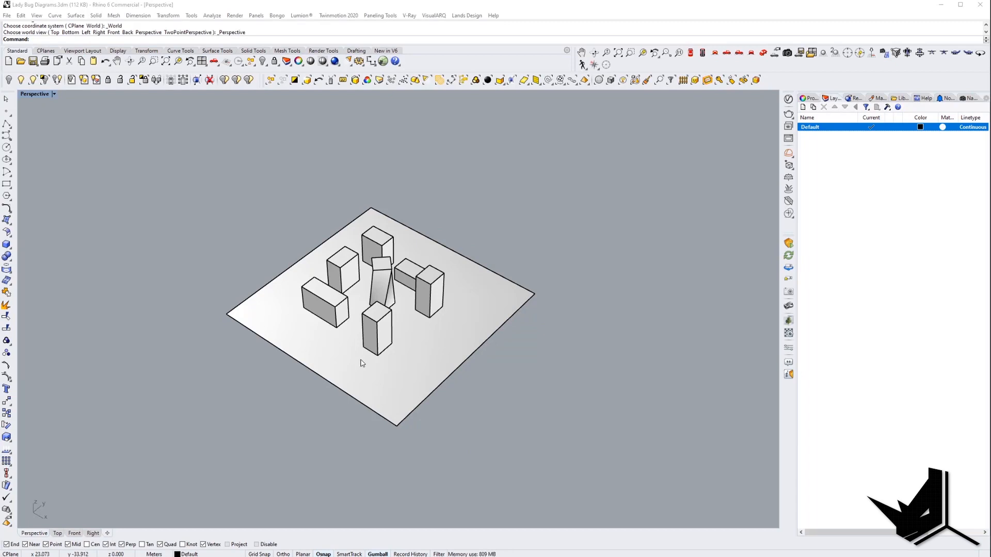
Step: Examine the site model's surrounding blocks and the twisted tower at its centre
mouse_move(404, 322)
right_down()
mouse_move(442, 323)
mouse_move(335, 322)
mouse_move(396, 322)
right_up()
scroll(385, 321, up, 6)
right_drag(299, 328, 392, 341)
scroll(383, 325, down, 3)
click(338, 310)
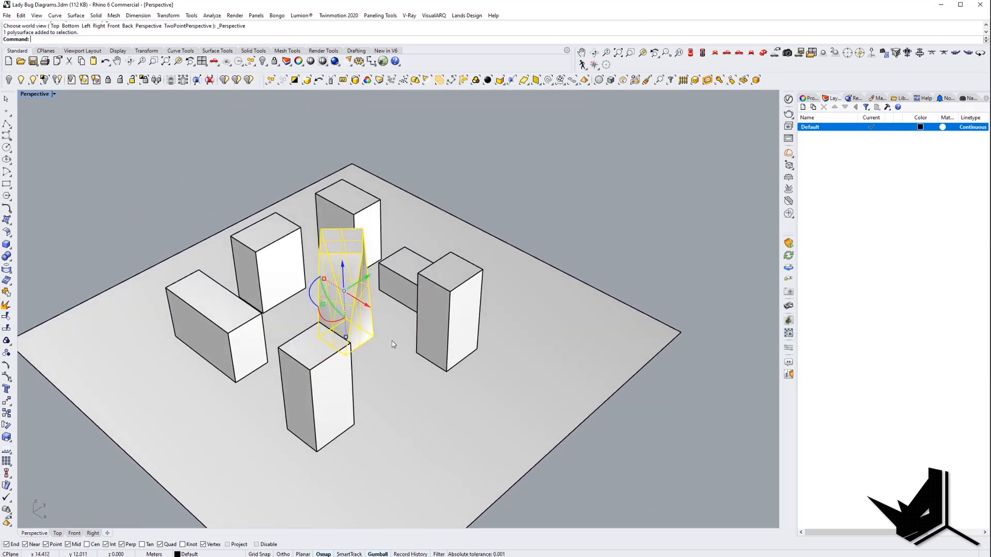
key(Escape)
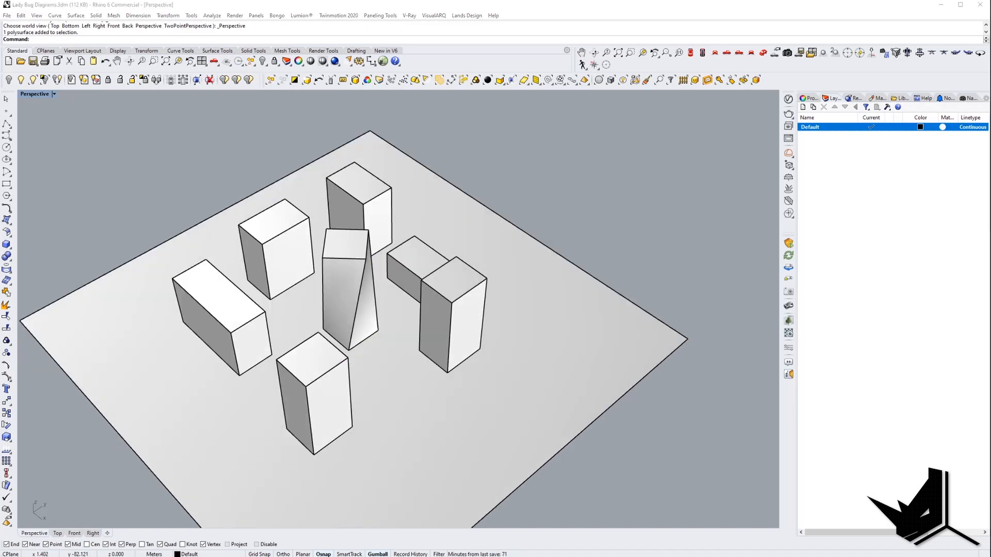
Step: Switch to the browser and review the Ladybug Tools page on food4Rhino and the tools overview on the Ladybug Tools home page
key(alt+Tab)
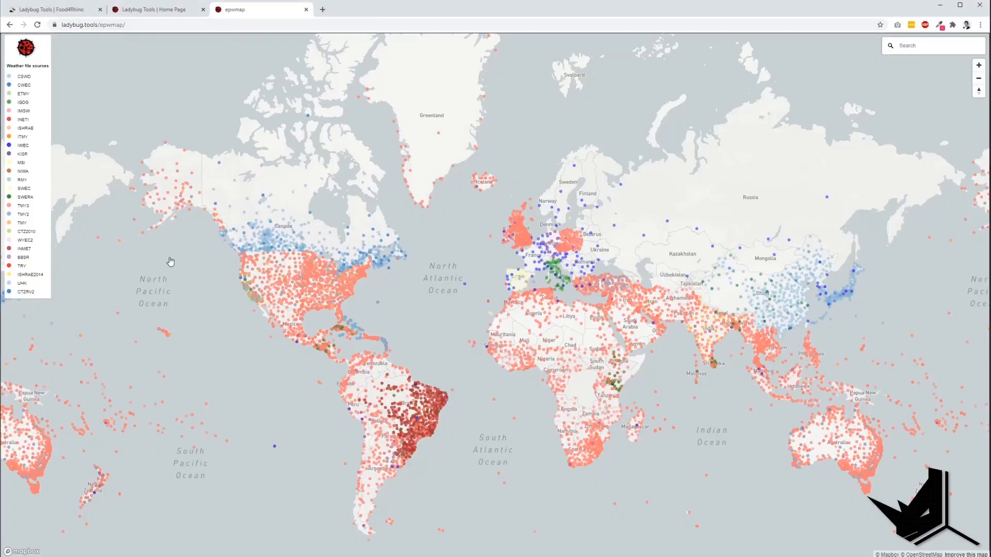
click(78, 9)
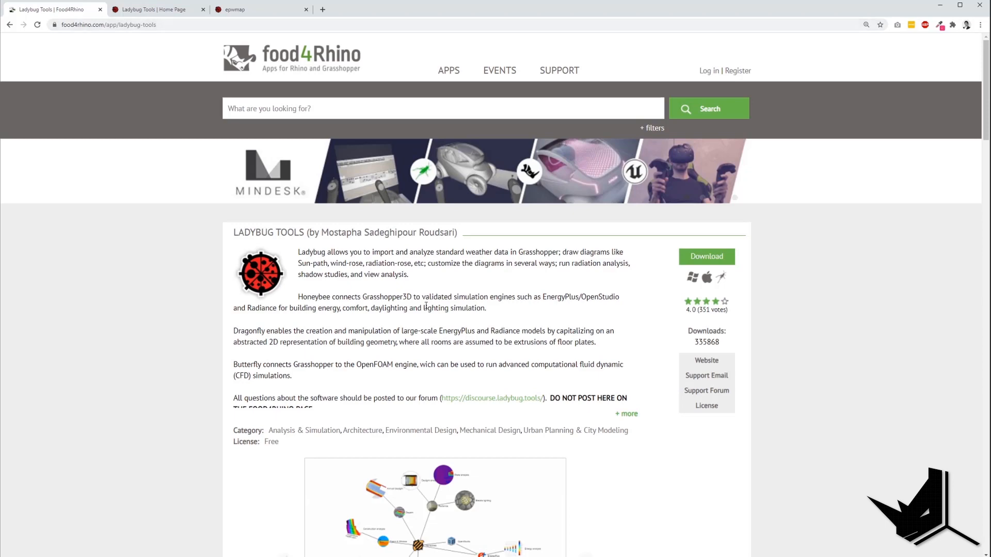
scroll(403, 347, down, 3)
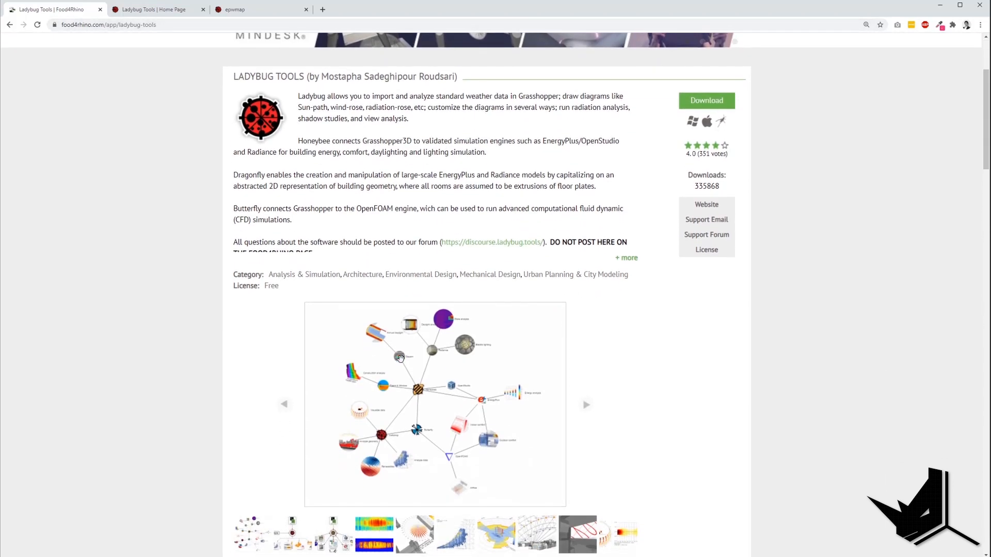
scroll(402, 346, up, 3)
click(165, 10)
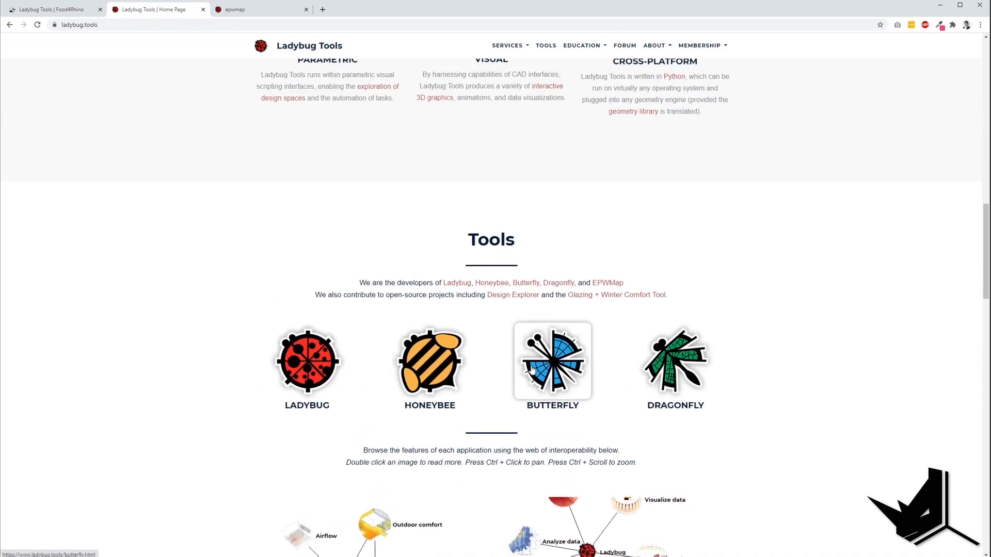
scroll(532, 369, down, 5)
scroll(532, 369, down, 1)
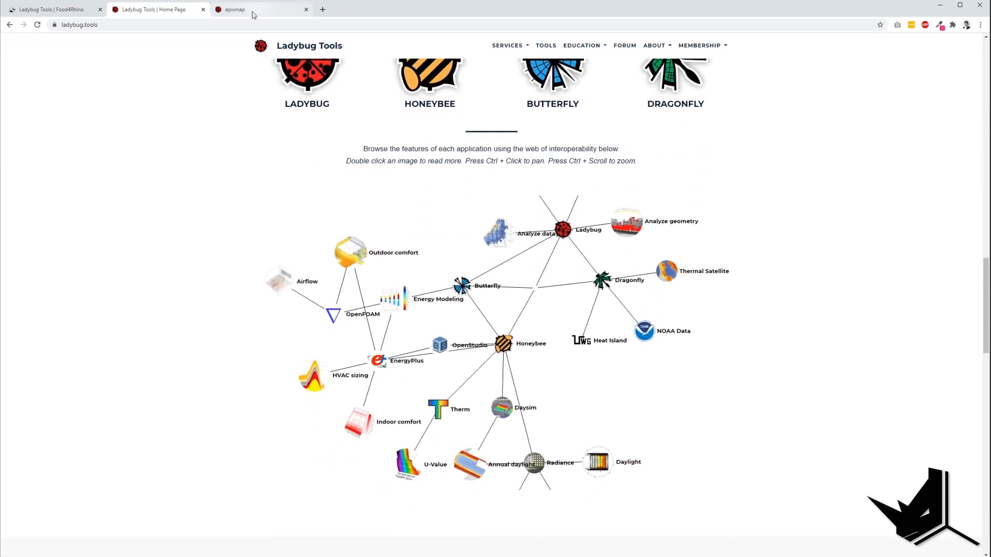
Step: Find London on the epwmap weather map and open the download details of the St James Park station
click(253, 14)
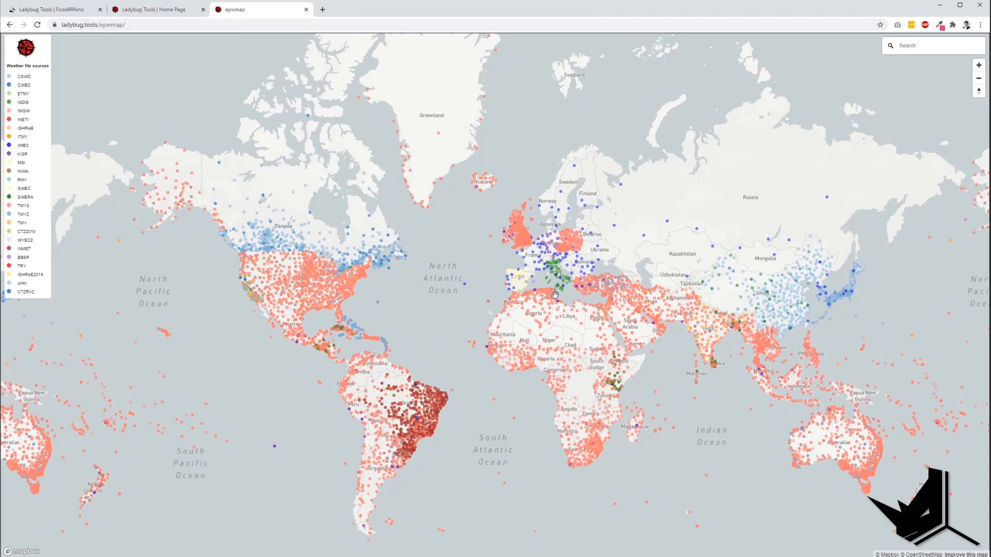
scroll(585, 296, up, 1)
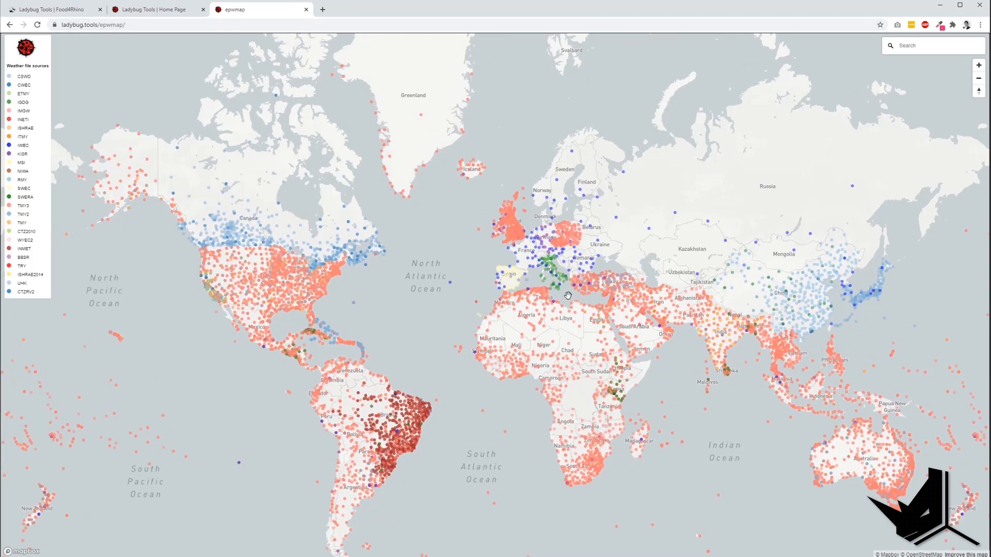
scroll(573, 281, up, 1)
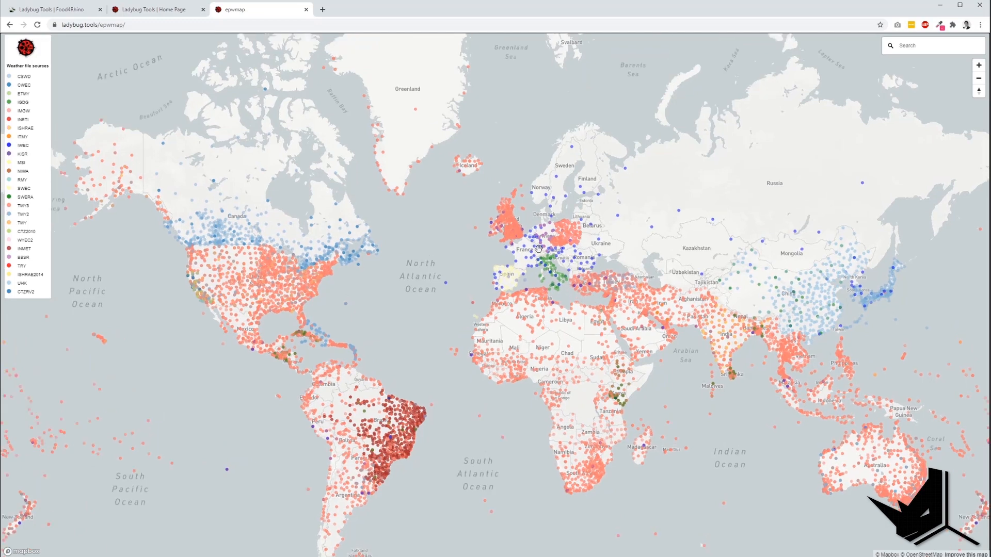
scroll(520, 226, up, 12)
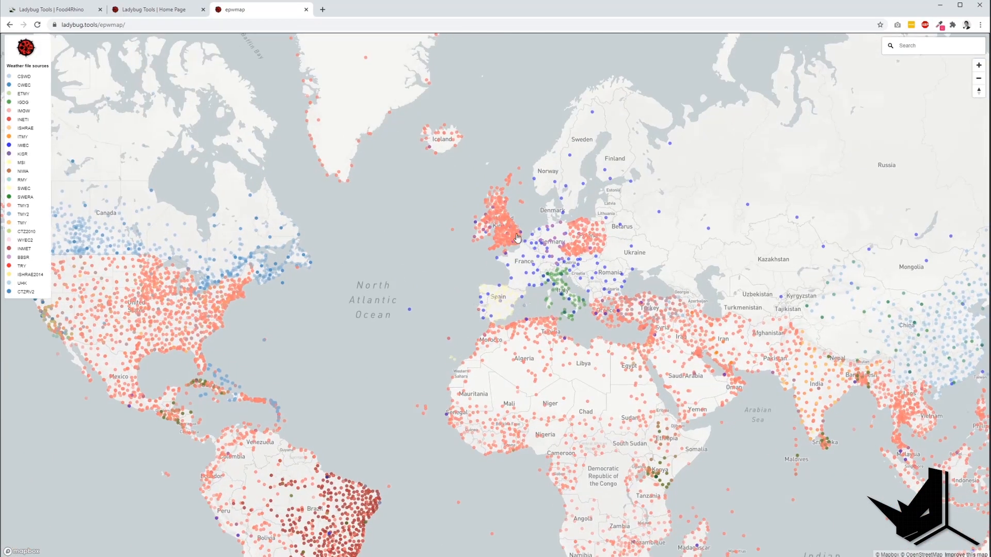
scroll(436, 205, up, 8)
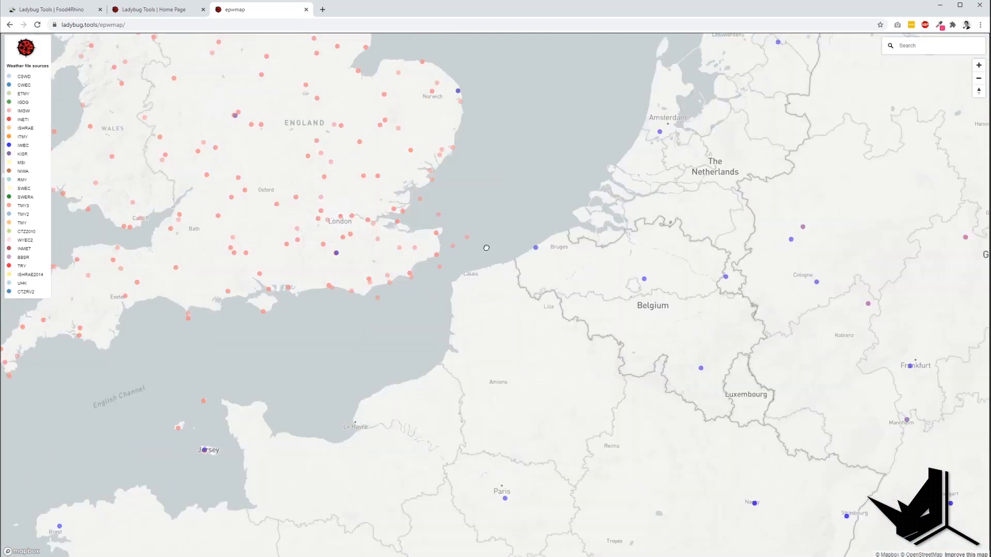
drag(486, 248, 552, 317)
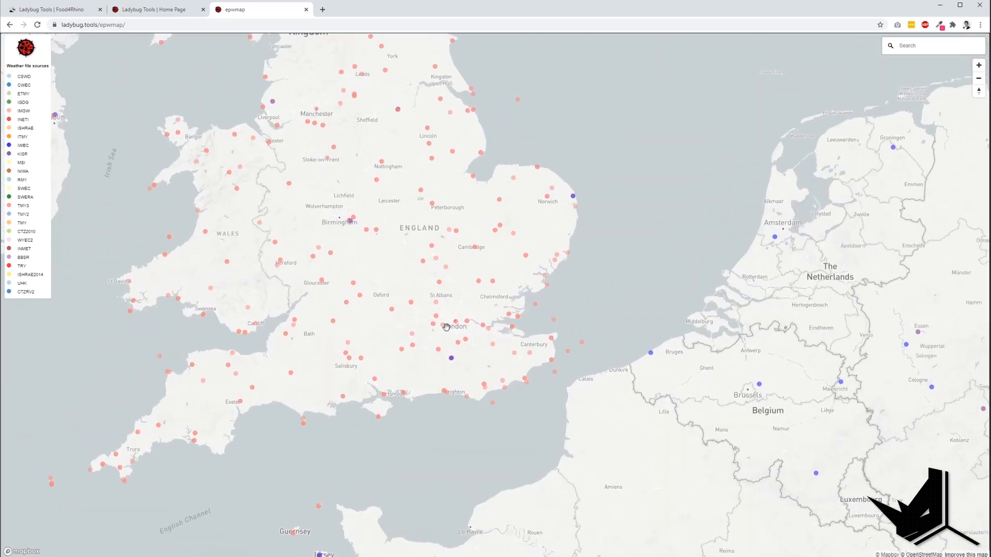
scroll(445, 338, up, 1)
scroll(457, 323, up, 1)
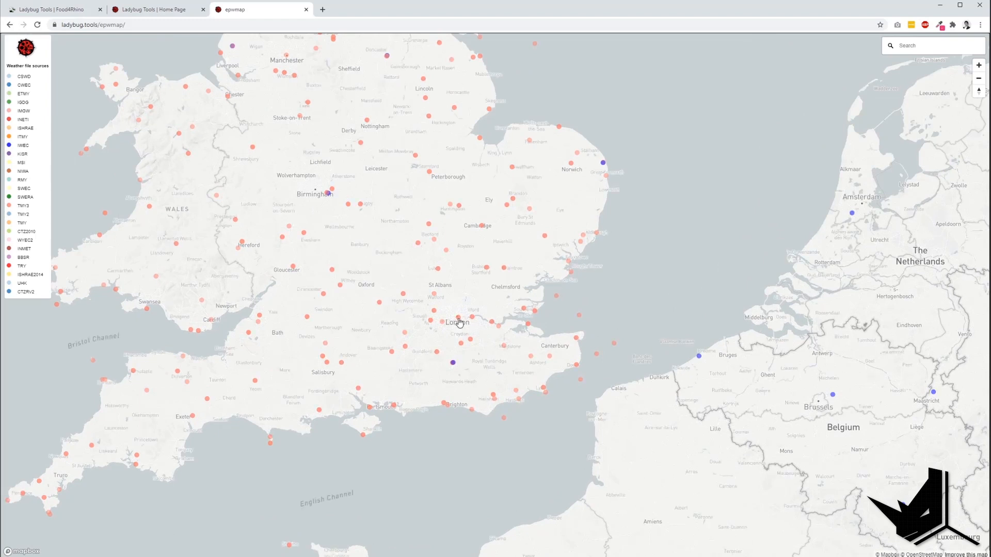
click(458, 319)
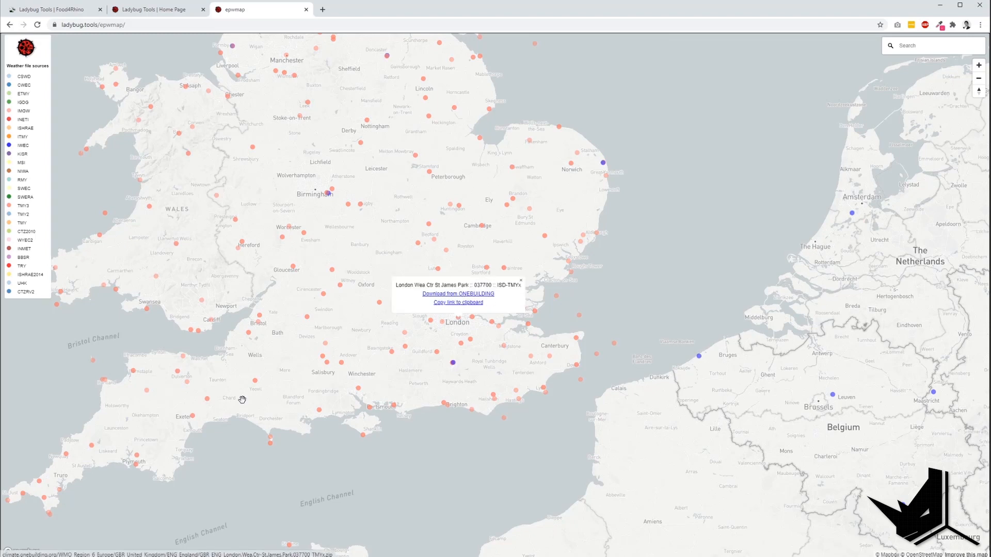
Step: Switch to the London weather data folder in File Explorer and select GBR_ENG_Kew.Observatory.037750_TMYx.epw
mouse_move(66, 556)
click(36, 537)
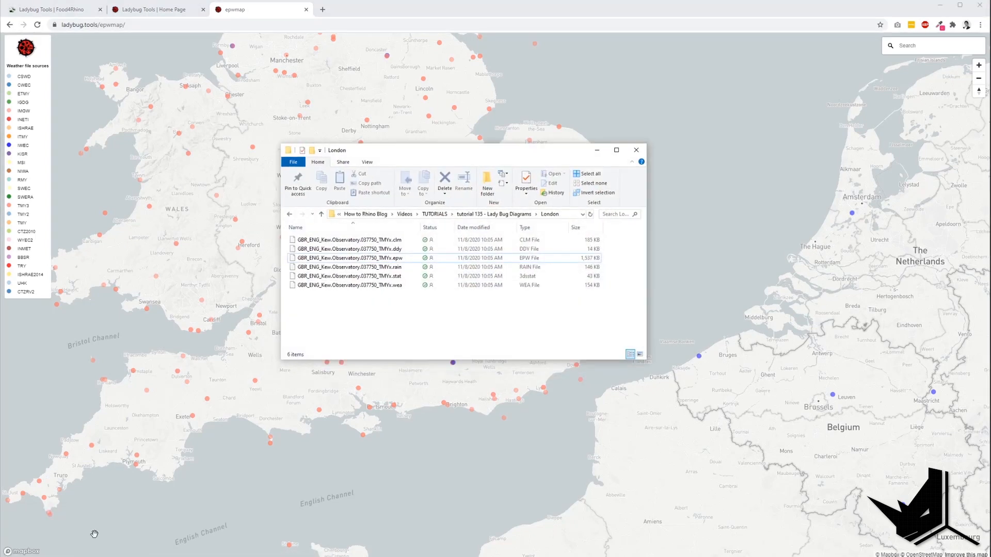
click(399, 262)
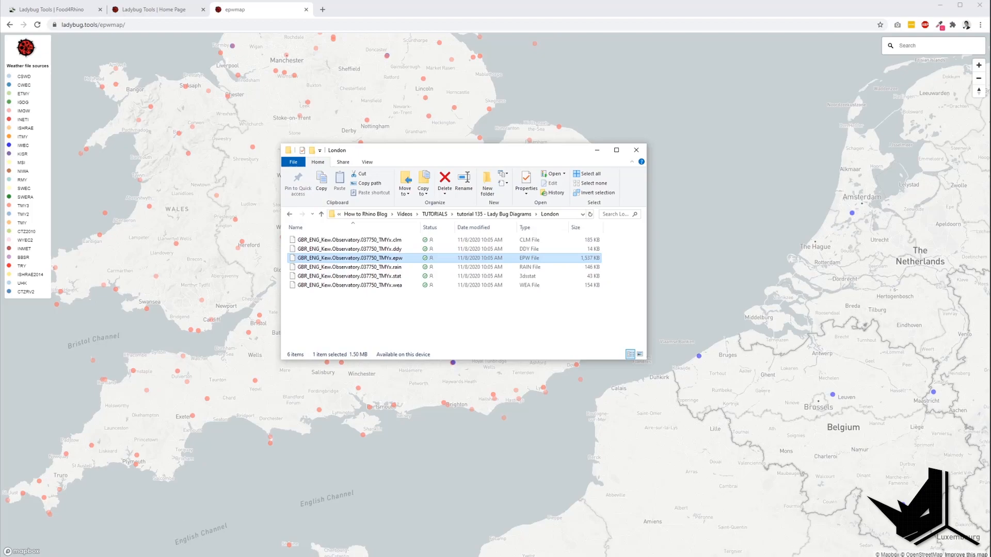
Step: Switch to Rhino with Grasshopper and place a Ladybug_Ladybug component near the upper-left corner of the empty canvas group
mouse_move(145, 555)
click(145, 537)
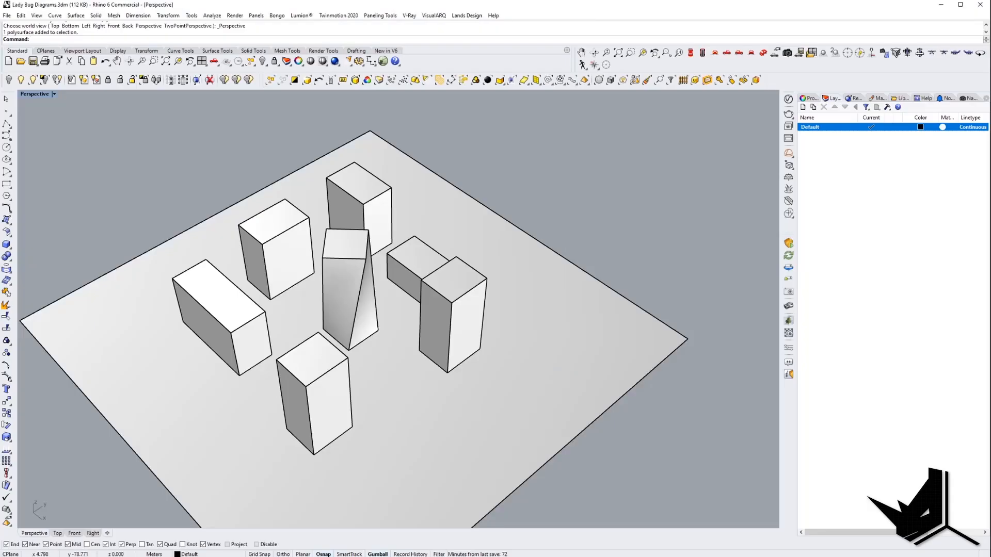
click(48, 556)
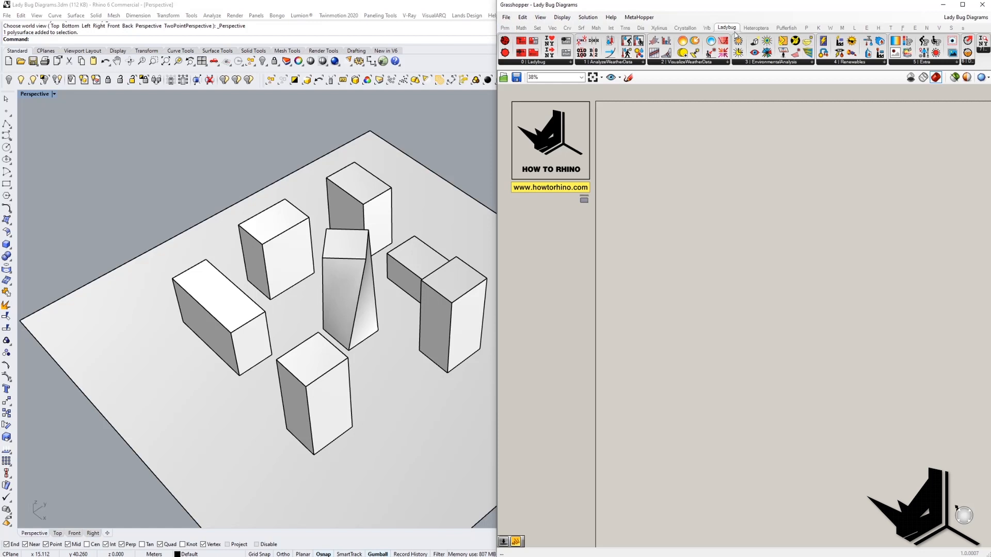
click(555, 63)
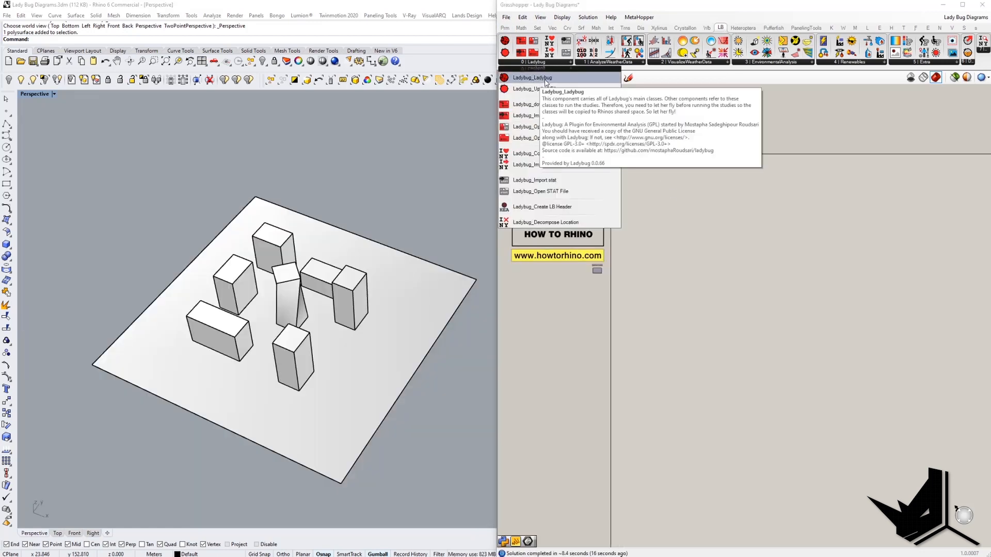
click(539, 78)
click(646, 177)
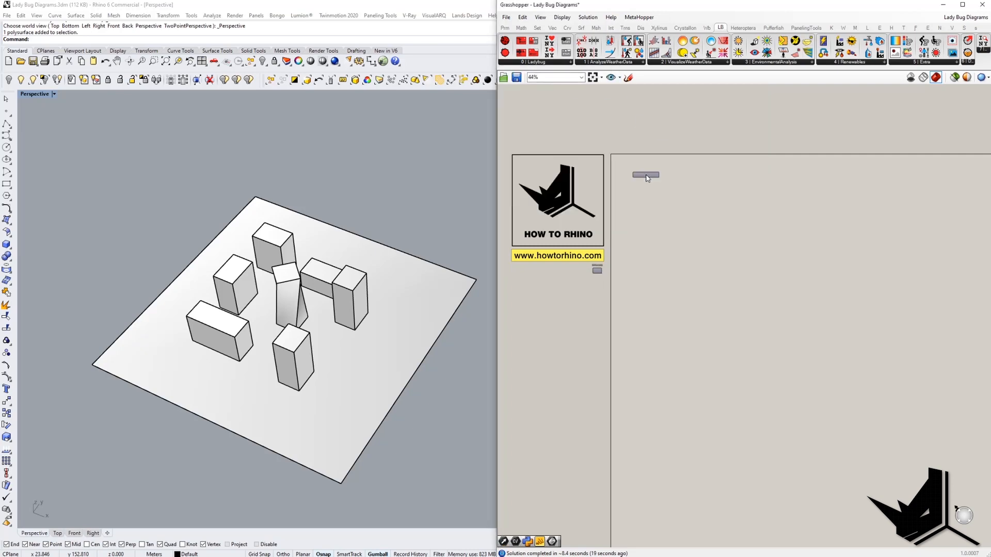
scroll(649, 178, up, 4)
scroll(625, 216, down, 3)
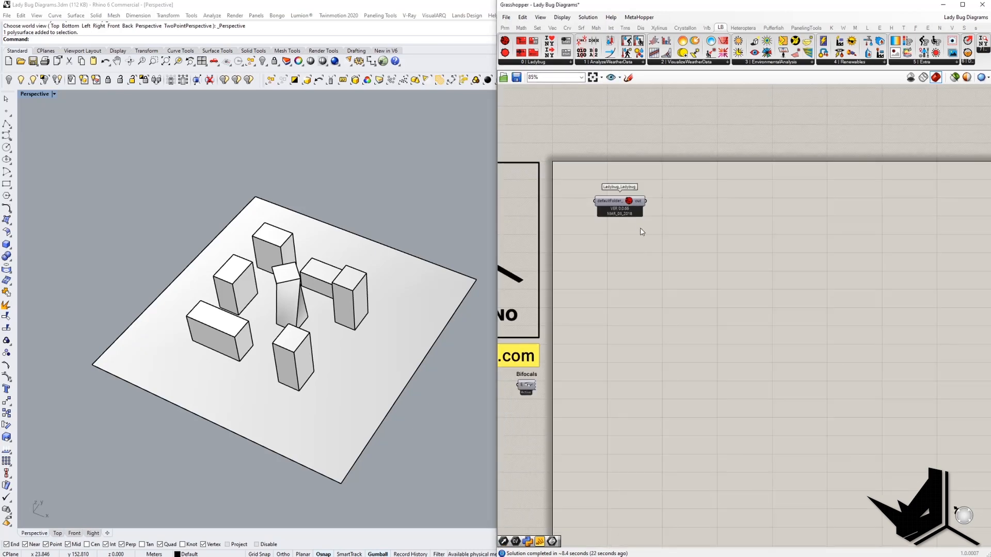
Step: Place a Ladybug_Import epw component to the right of the Ladybug_Ladybug component
click(565, 63)
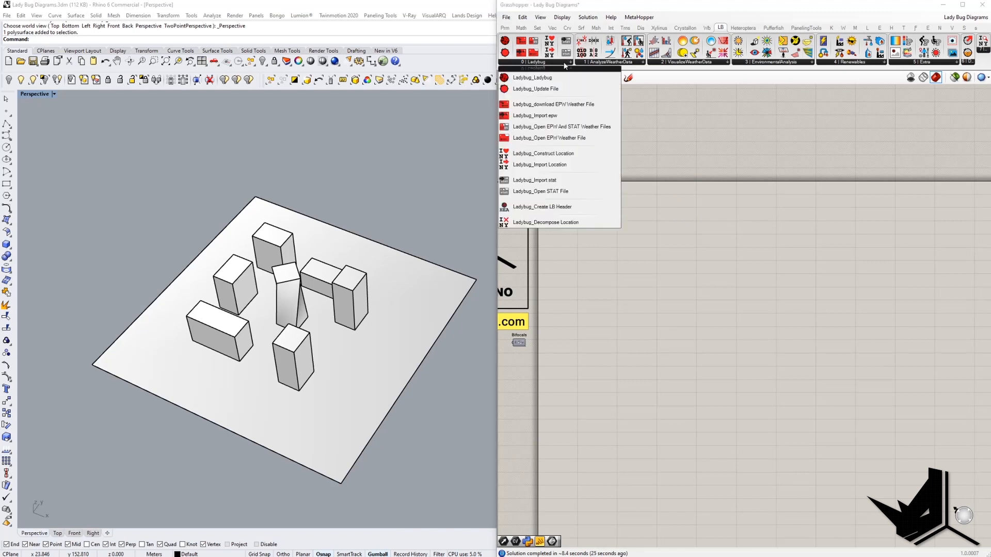
click(552, 117)
click(684, 263)
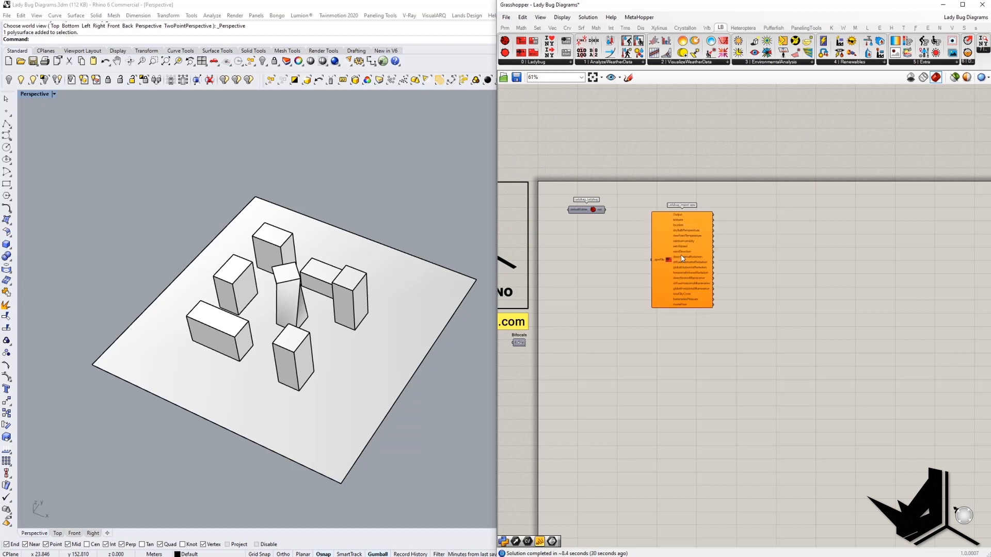
drag(683, 258, 700, 252)
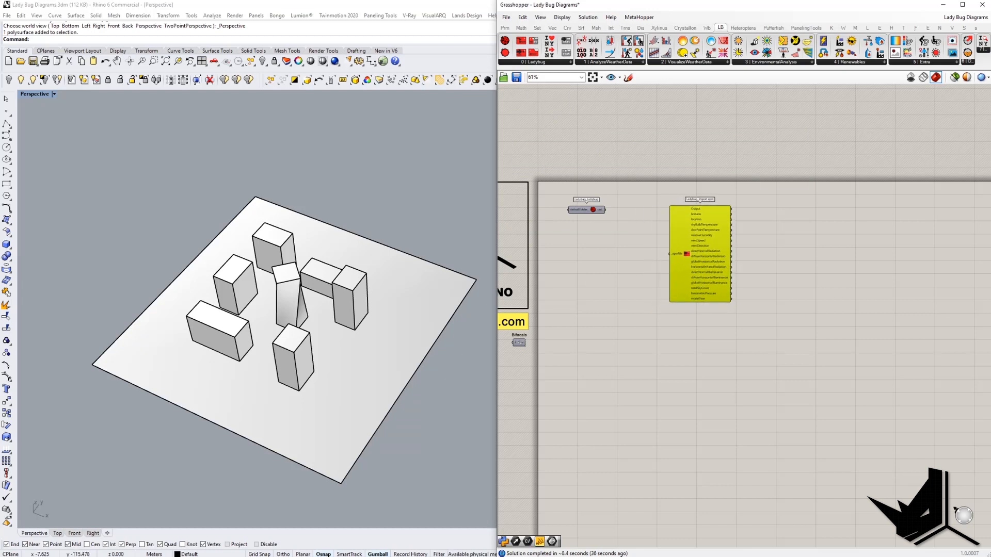
Step: Check the EPW file in the London weather folder and add a File Path parameter left of the Import epw component
click(40, 552)
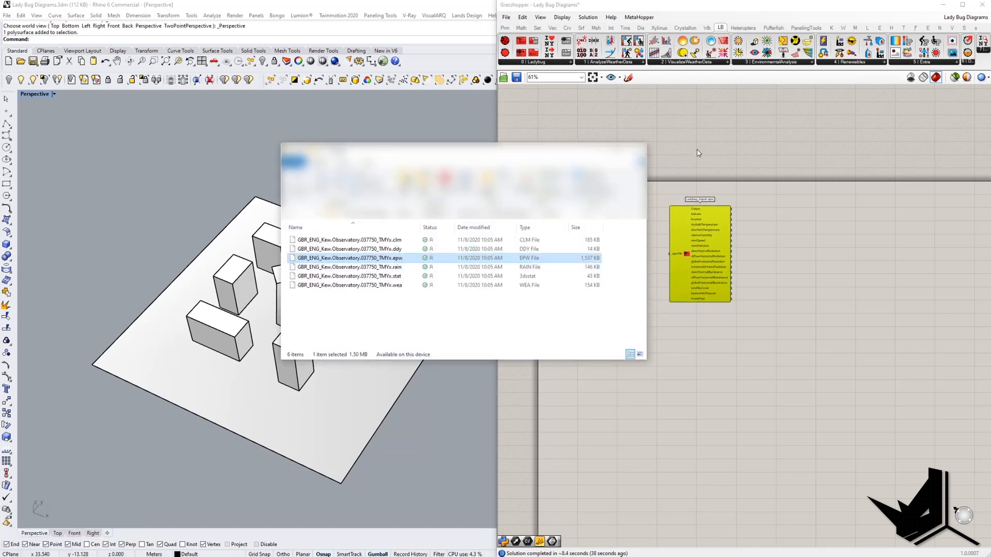
click(599, 149)
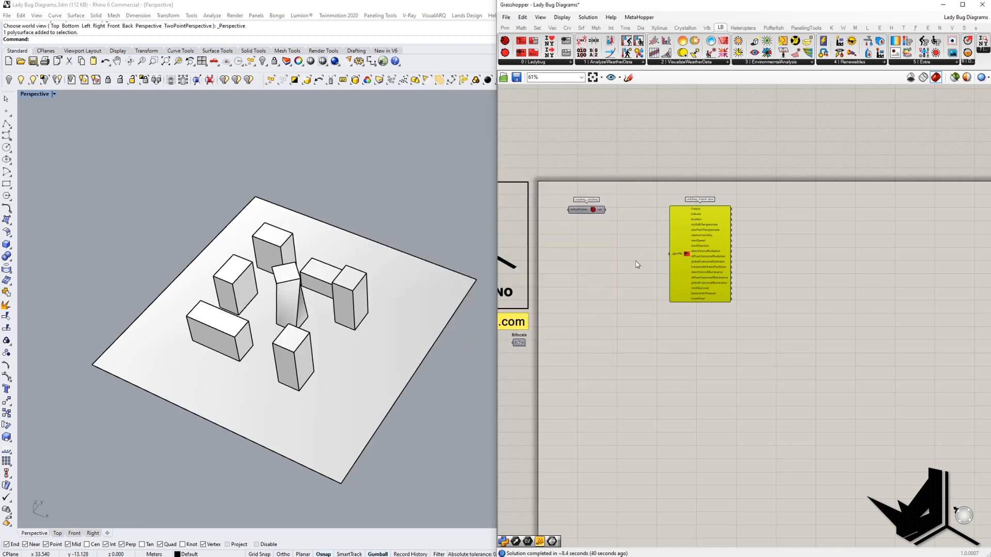
scroll(638, 260, up, 2)
double_click(613, 254)
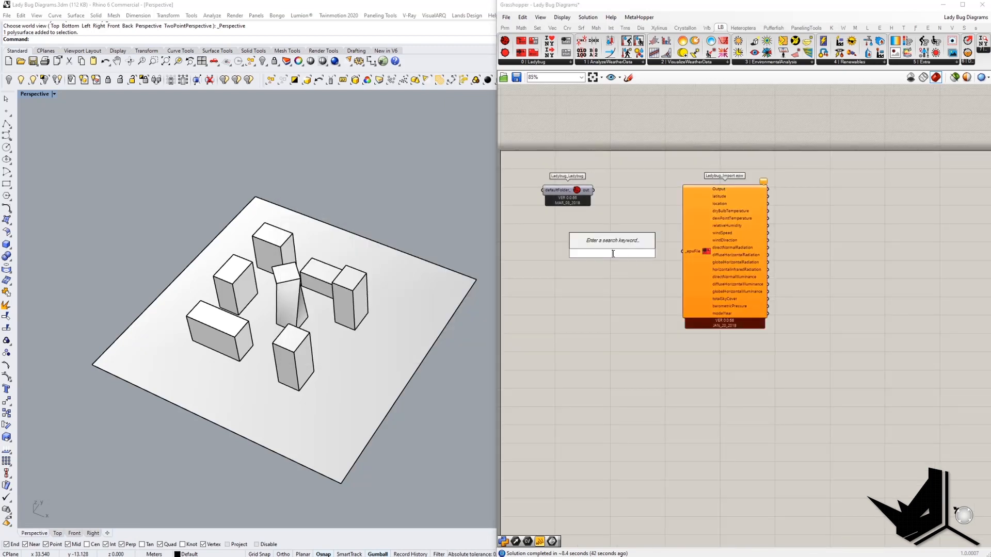
text(file path)
key(Return)
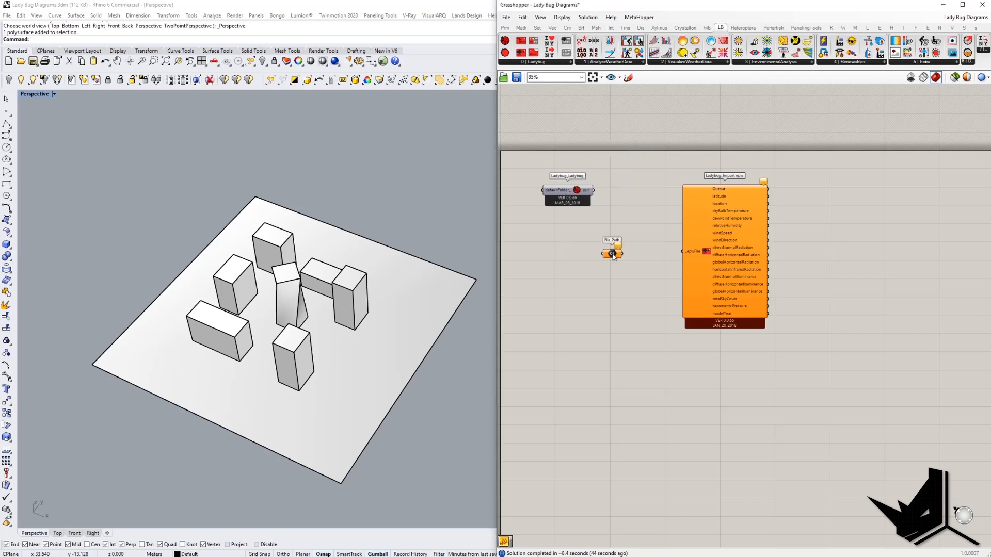
Step: Assign GBR_ENG_Kew.Observatory.037750_TMYx.epw to the File Path parameter and connect it to the Import epw component's epwFile input
right_click(613, 256)
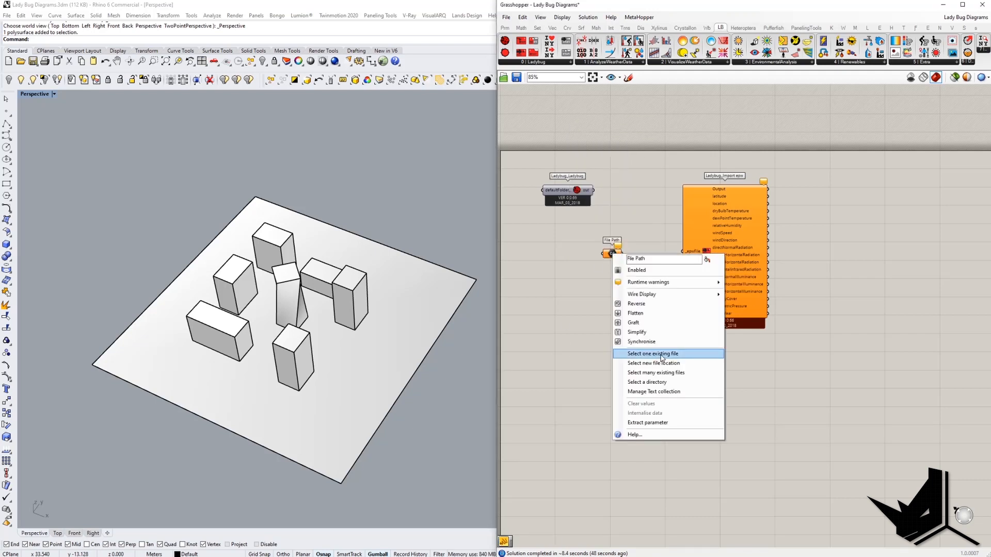
click(661, 355)
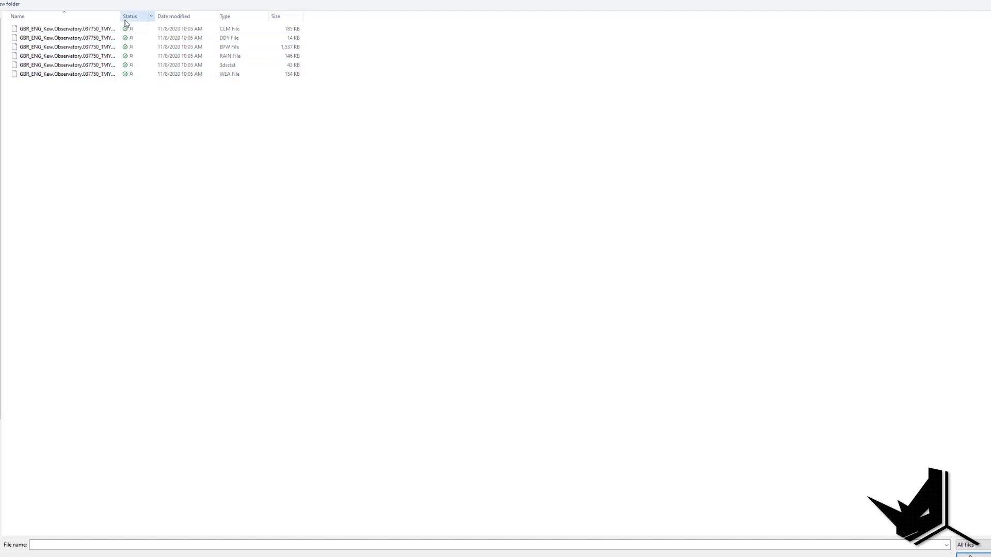
drag(120, 20, 181, 18)
click(108, 47)
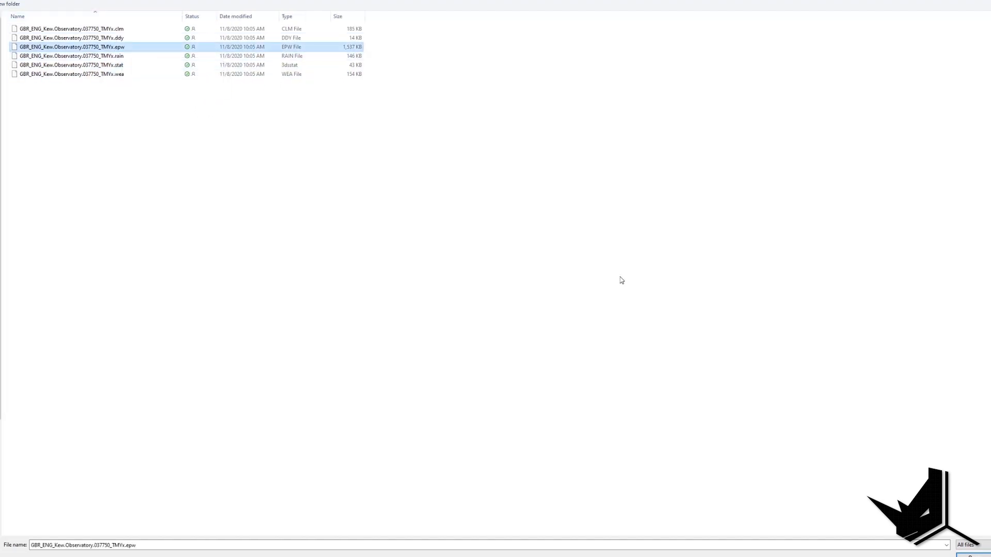
click(972, 556)
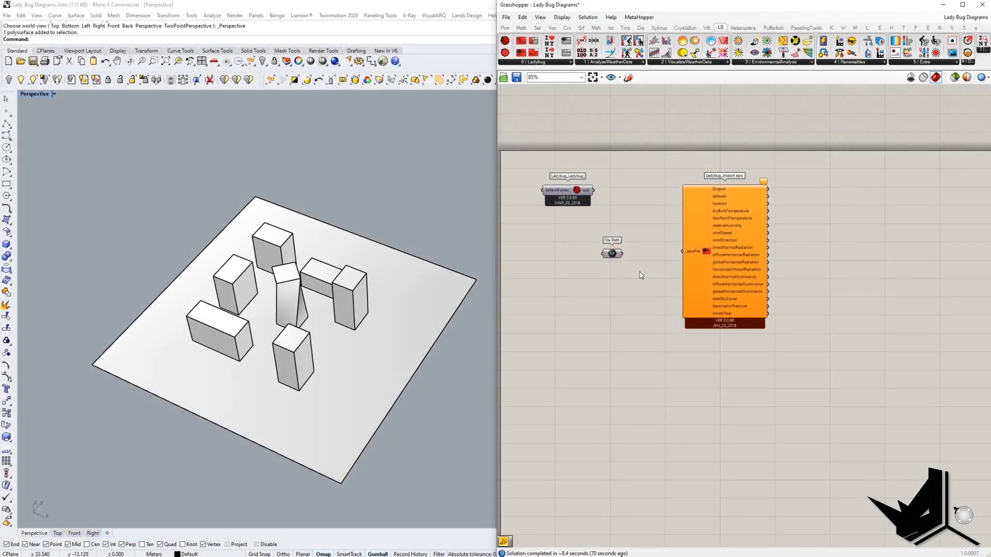
drag(612, 257, 680, 253)
click(594, 243)
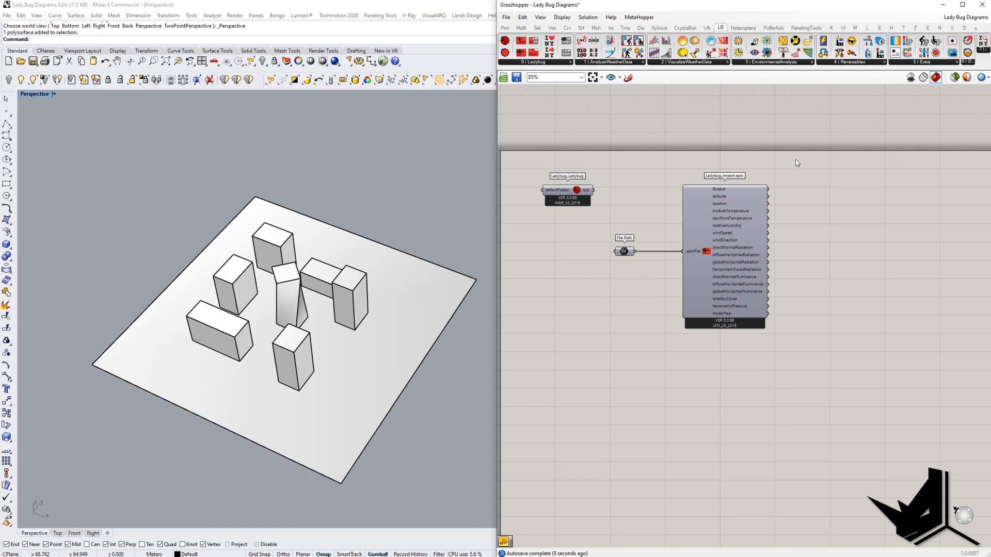
Step: Place a Ladybug_Analysis Period component on the canvas below the Import epw component
click(632, 64)
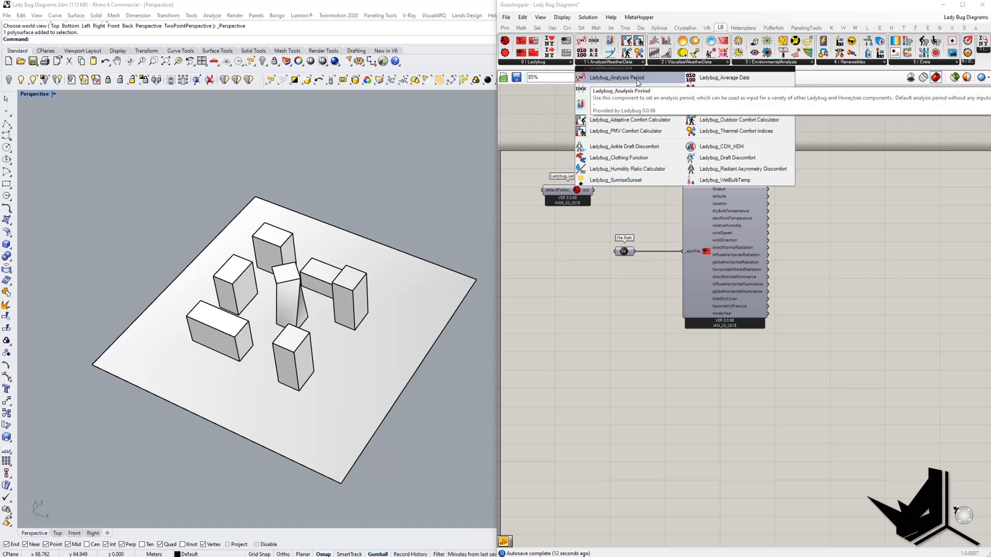
drag(638, 83, 723, 410)
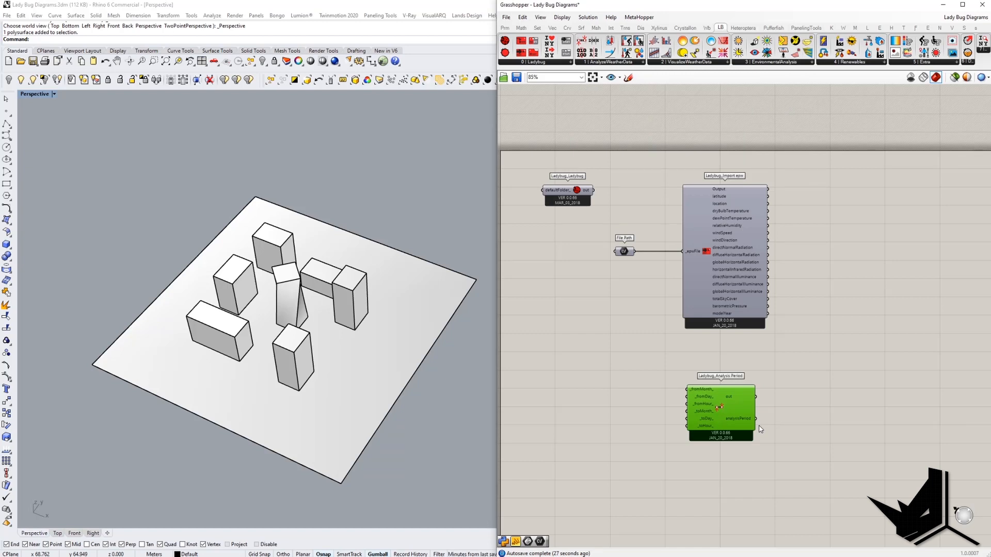
scroll(759, 421, up, 4)
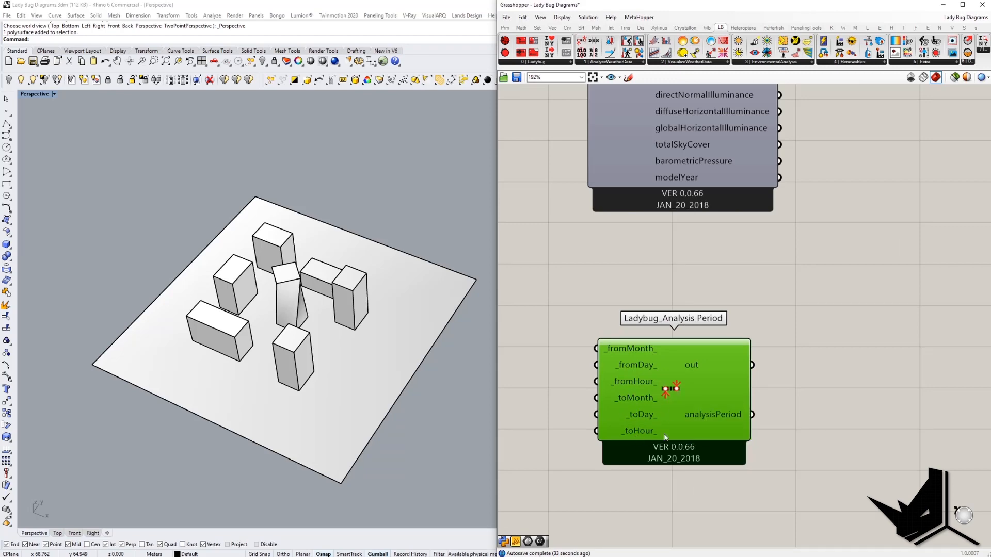
scroll(664, 428, down, 5)
scroll(663, 364, up, 3)
right_drag(632, 373, 639, 374)
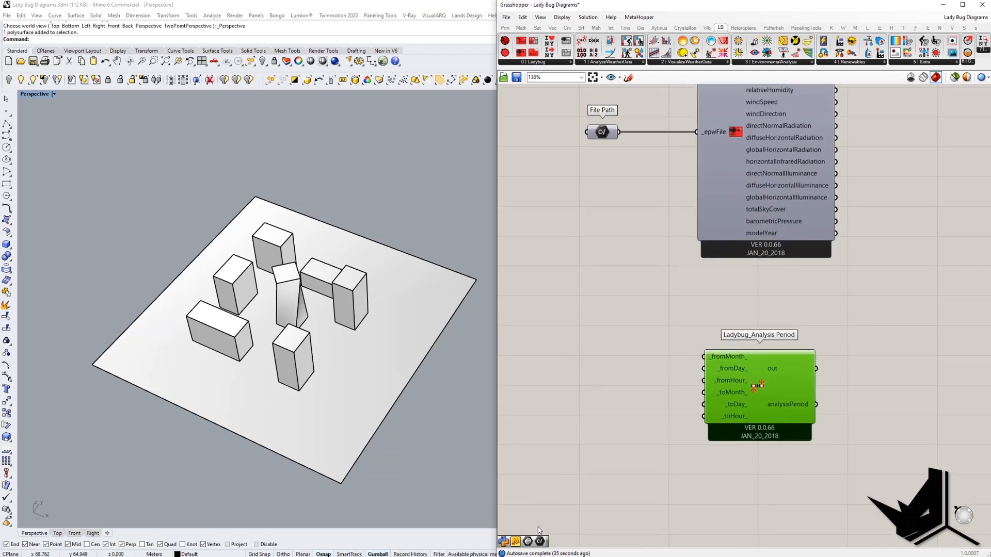
Step: Add a panel containing 1 beside the Analysis Period inputs, and a second panel below it containing 31
drag(515, 543, 606, 359)
double_click(605, 361)
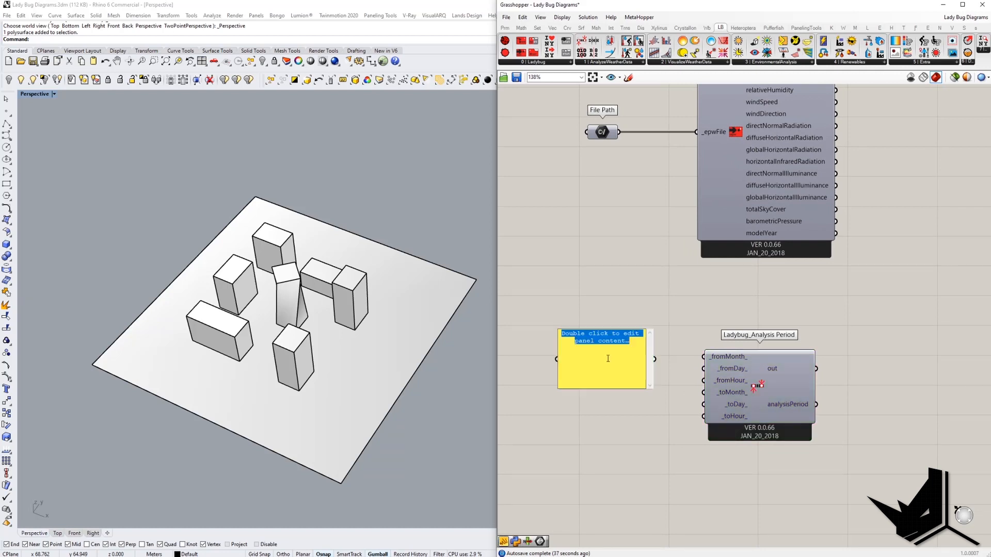
text(1)
click(636, 428)
drag(645, 389, 615, 392)
double_click(615, 393)
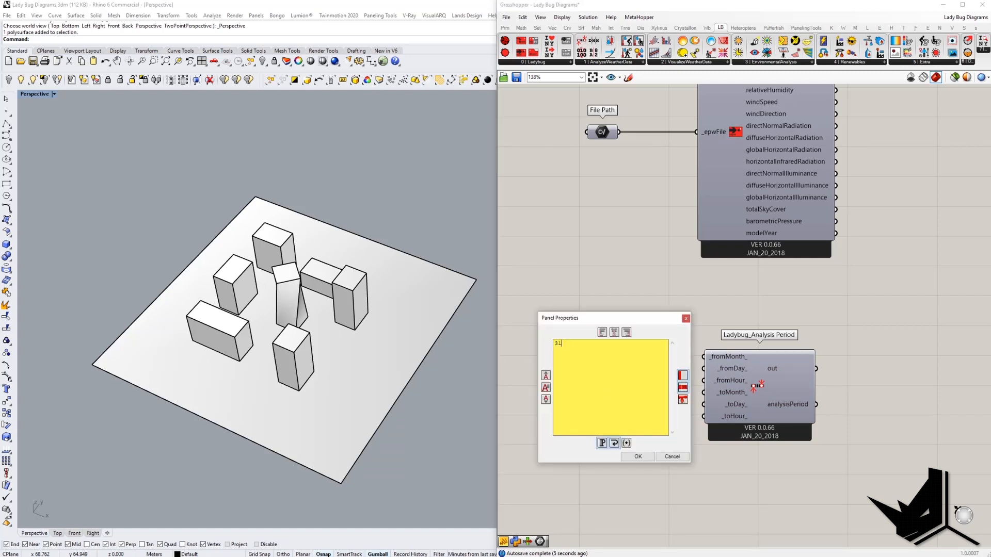
click(638, 457)
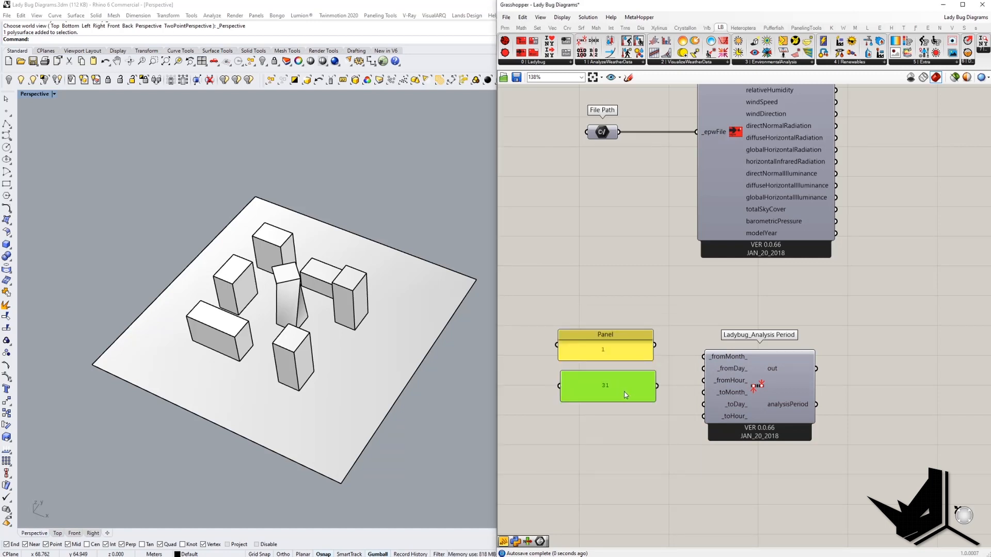
Step: Copy the 31 panel, set the copy to 1, and put it in place of the original titled panel, which is deleted
drag(620, 394, 618, 443)
double_click(616, 437)
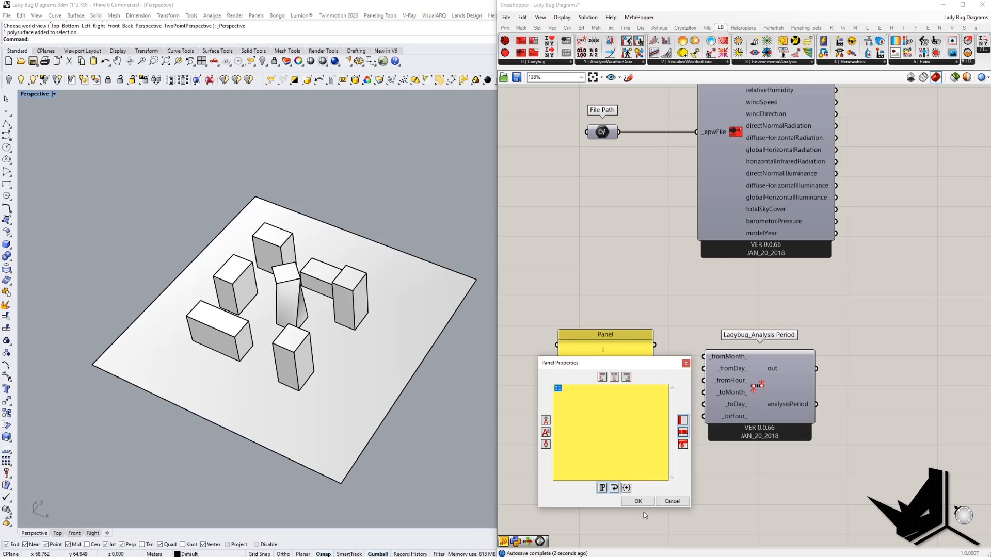
text(1)
click(640, 503)
click(654, 465)
click(617, 342)
key(Delete)
drag(621, 440, 619, 358)
Step: Add a third panel containing 12, then connect the compact 1, 31 and 12 panels to _fromMonth_, _fromDay_ and _fromHour_ of Analysis Period
alt+drag(634, 397, 559, 407)
double_click(611, 433)
text(12)
click(637, 503)
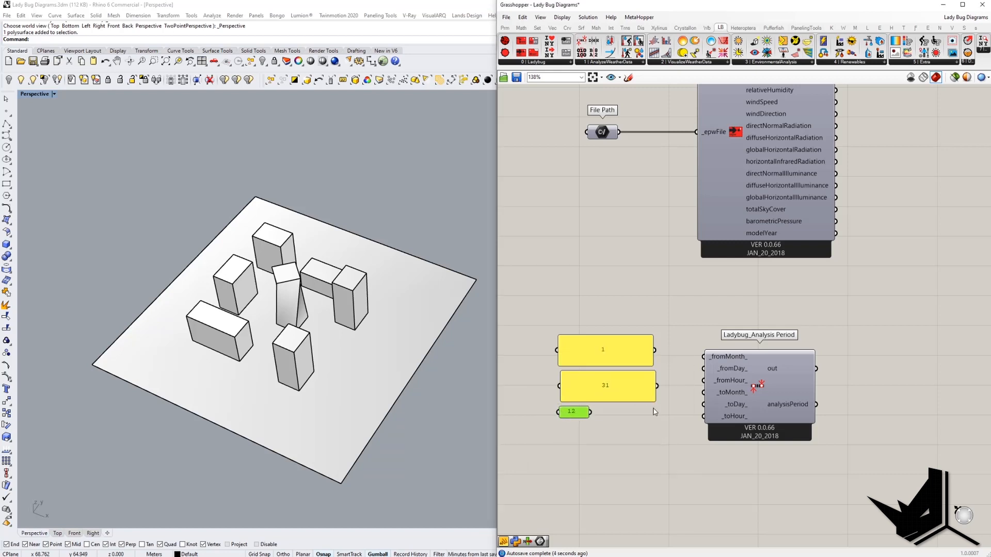
drag(629, 354, 704, 357)
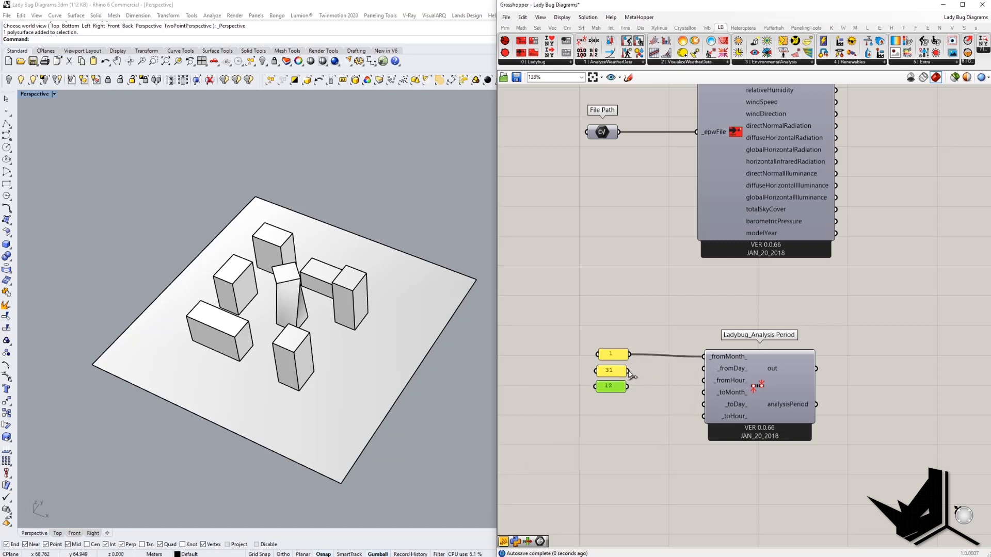
drag(628, 371, 703, 382)
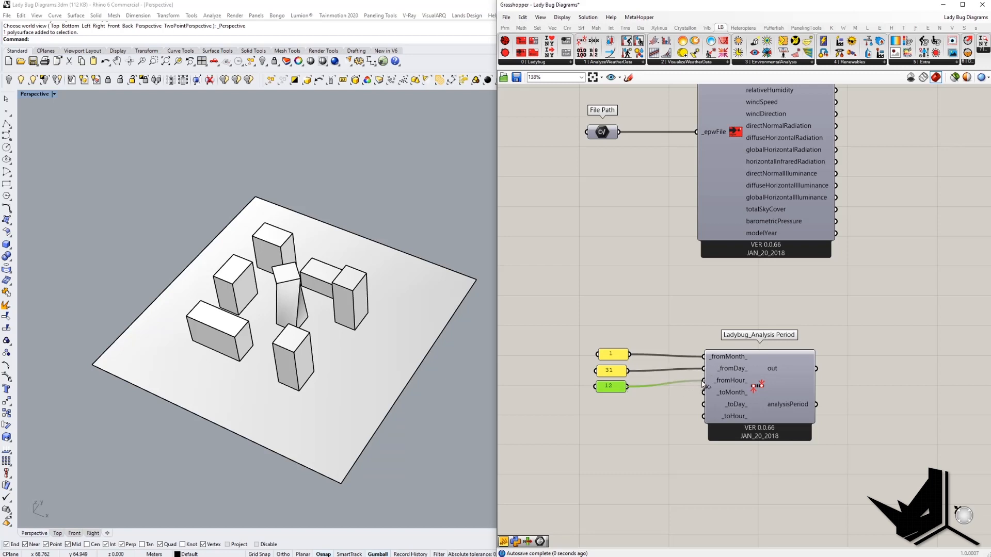
Step: Duplicate the three input panels below the originals and set the copied month to 5 and hour to 15, keeping the day at 31
mouse_move(621, 411)
mouse_down()
mouse_move(591, 334)
mouse_move(620, 424)
mouse_up()
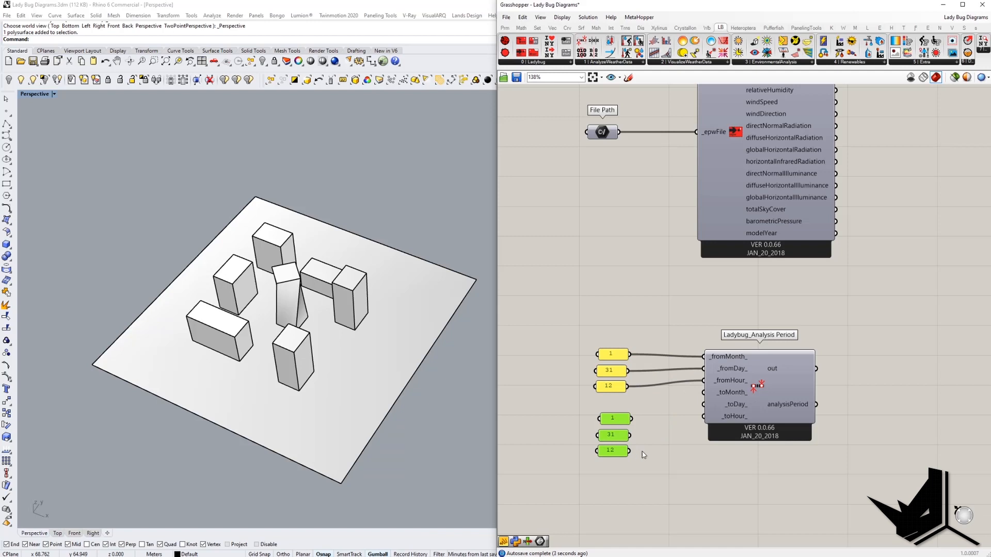
double_click(613, 450)
text(15)
click(638, 520)
double_click(619, 420)
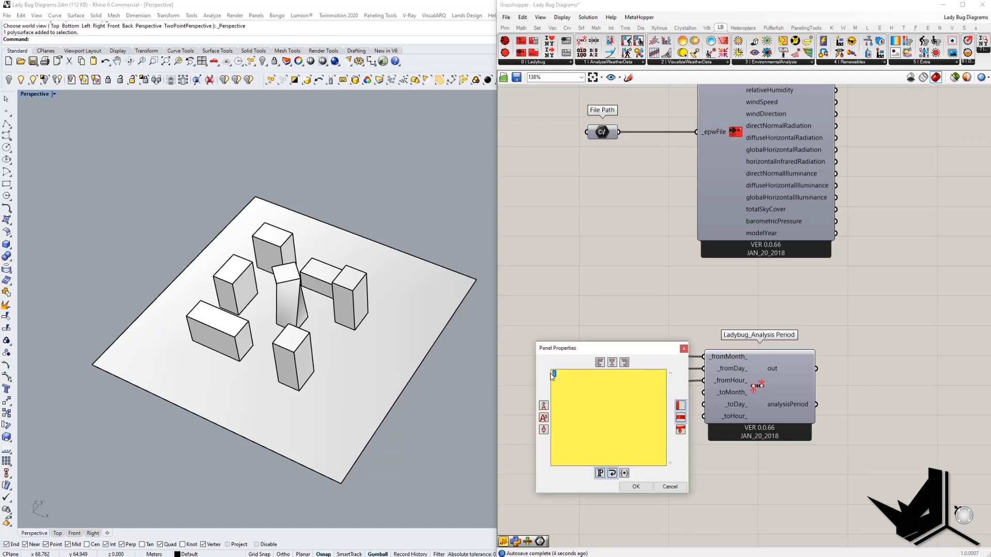
click(635, 486)
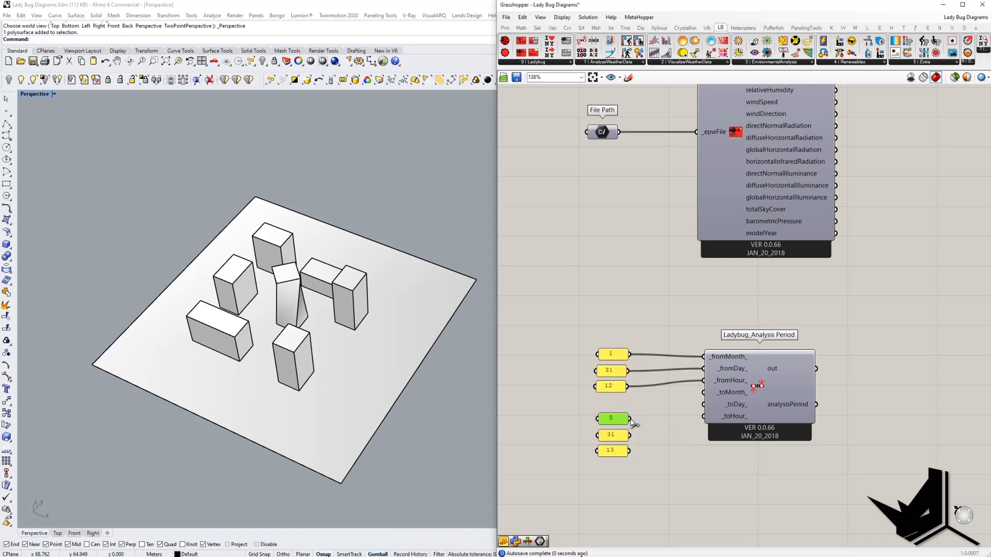
Step: Connect the 5, 31 and 15 panels to _toMonth_, _toDay_ and _toHour_, and move the upper three panels away from the lower group
drag(630, 419, 691, 407)
drag(631, 435, 705, 406)
drag(629, 450, 702, 416)
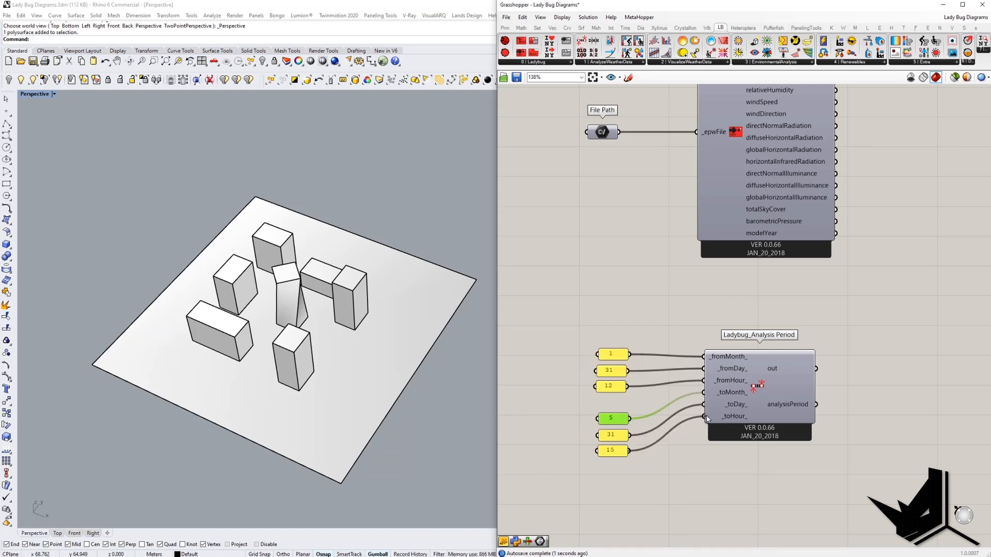
click(803, 420)
mouse_move(587, 329)
mouse_down()
mouse_move(645, 395)
mouse_move(587, 346)
mouse_up()
drag(563, 395, 640, 490)
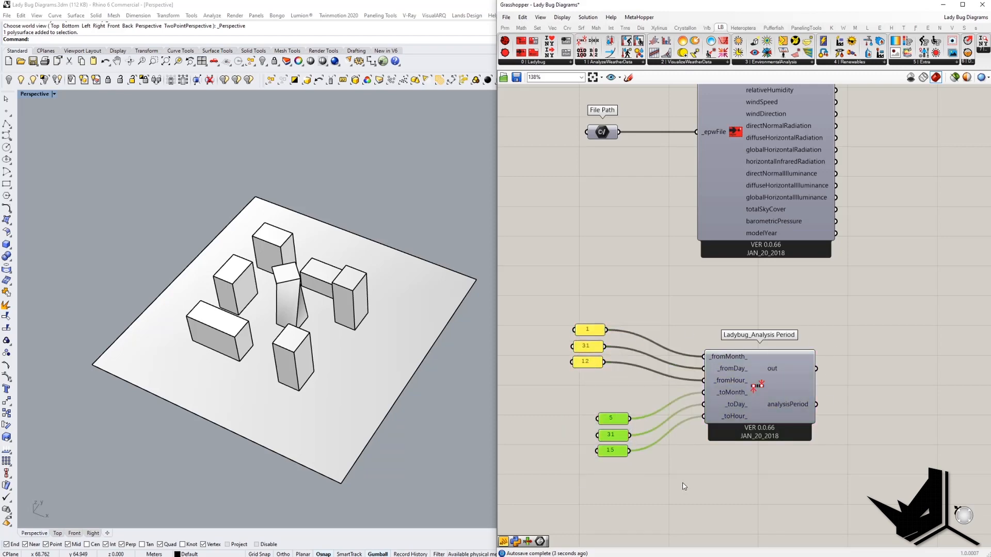
click(683, 486)
Step: Place a Ladybug_SunPath component to the right of the Import epw component, roughly level with it
scroll(562, 408, down, 5)
scroll(573, 377, up, 2)
drag(524, 381, 706, 500)
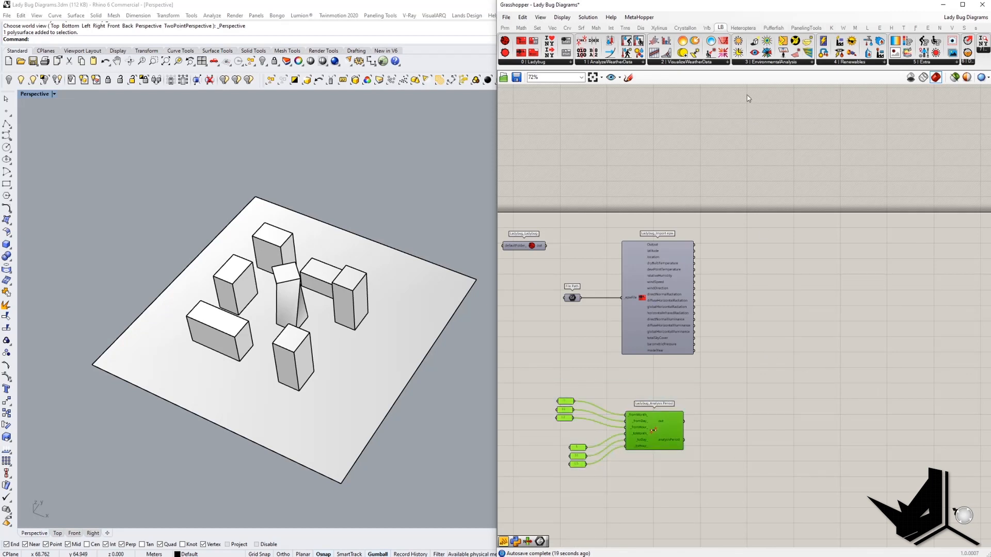
click(661, 99)
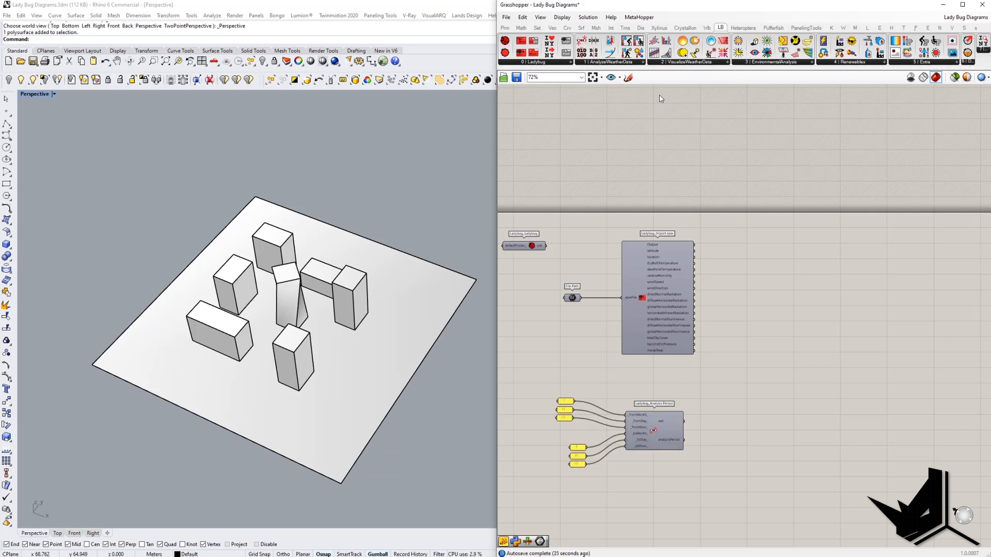
click(693, 61)
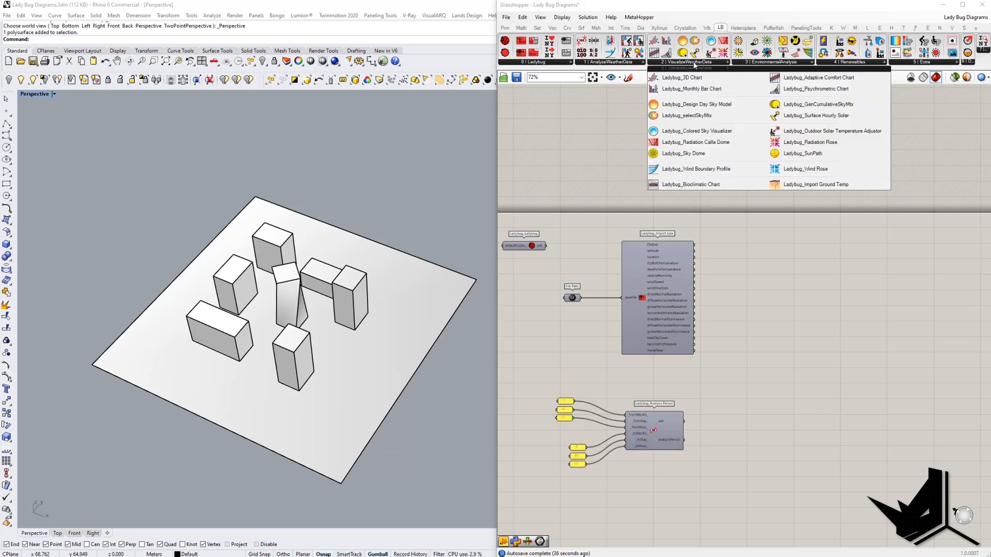
click(808, 155)
click(823, 287)
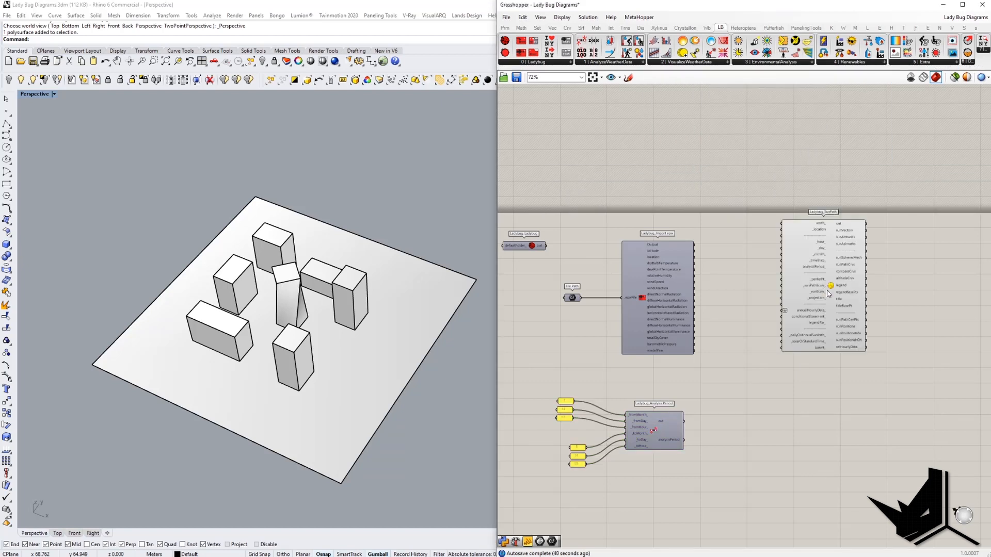
drag(828, 288, 818, 307)
scroll(879, 304, up, 1)
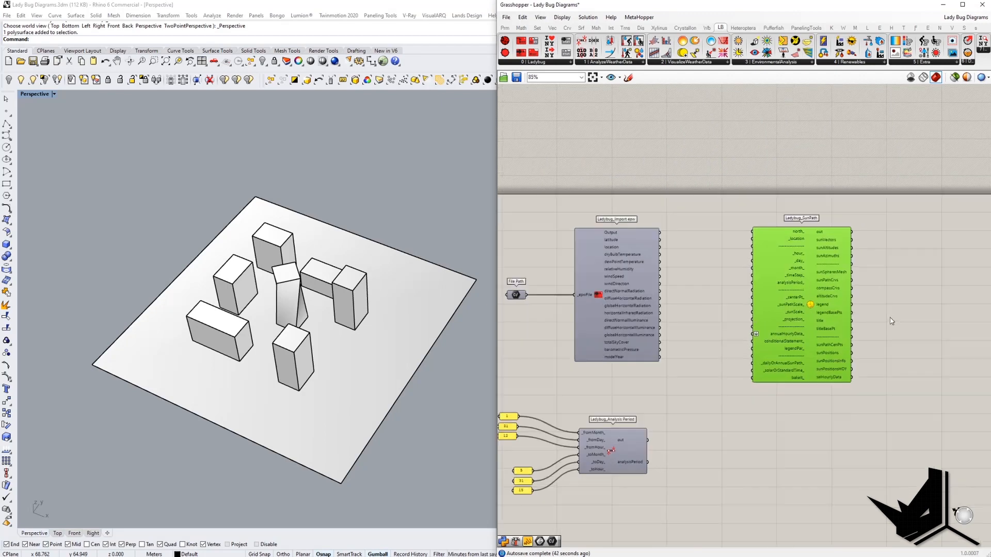
right_drag(890, 317, 849, 284)
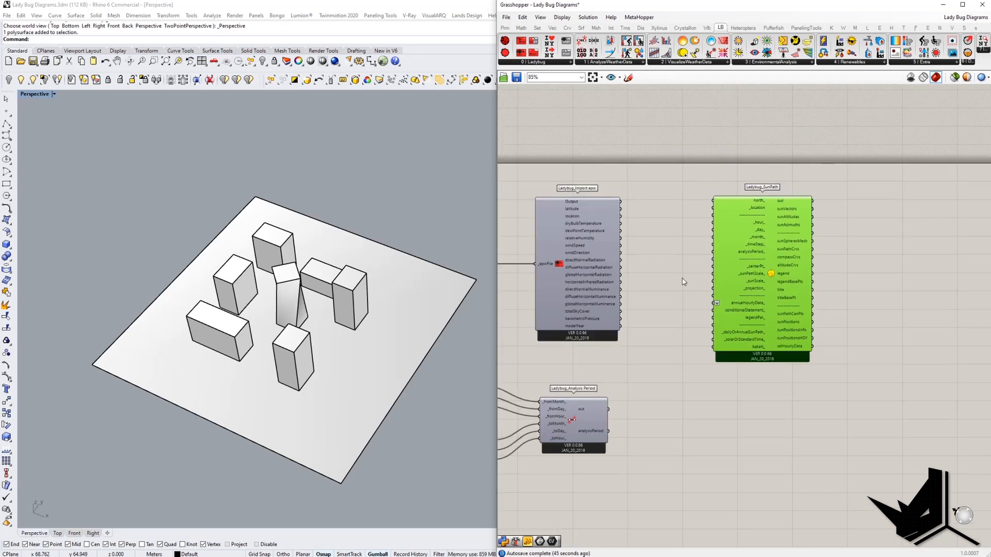
drag(760, 250, 767, 245)
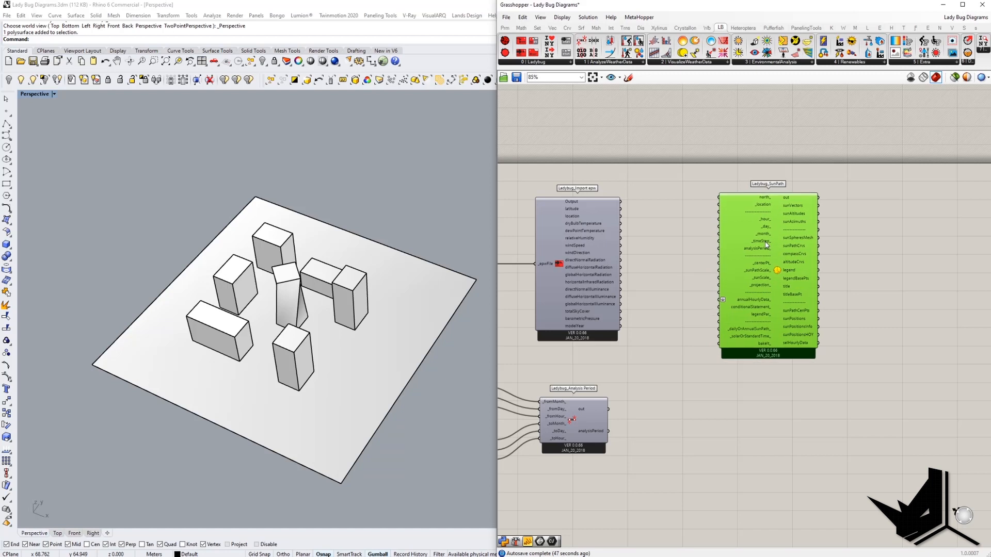
Step: Examine the SunPath component, marking its north, location, time, analysisPeriod and centerPt inputs and sunVectors output on a temporary screen capture
scroll(735, 207, up, 3)
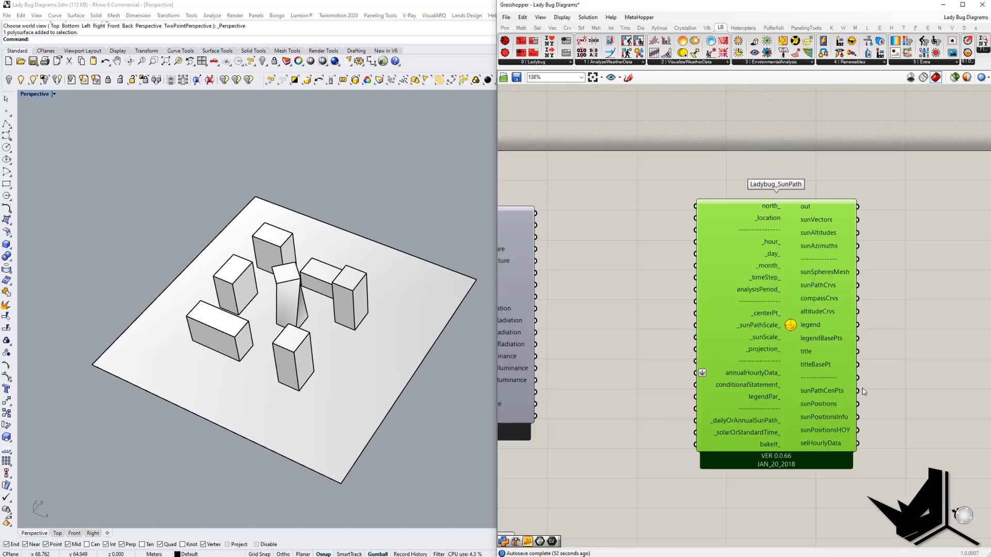
scroll(883, 382, down, 2)
scroll(855, 359, up, 1)
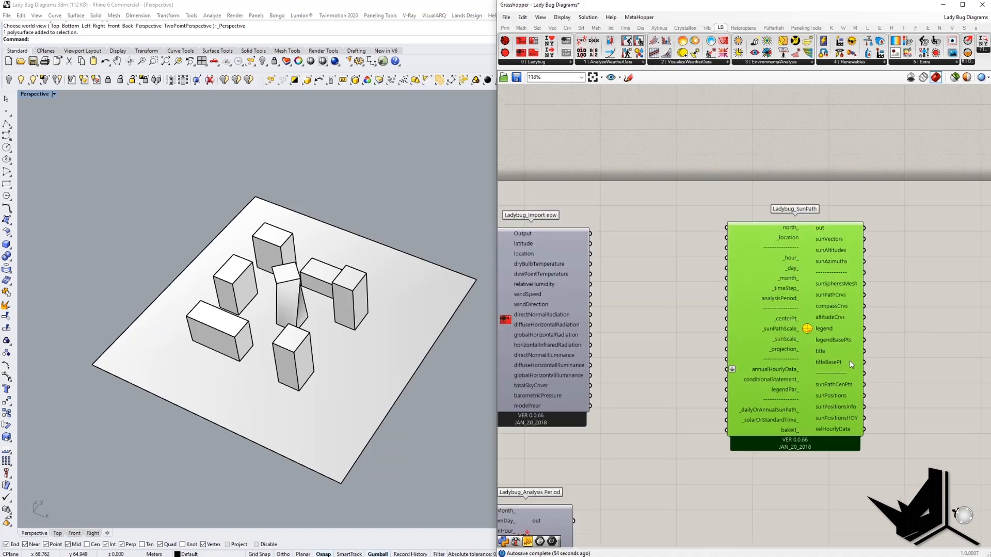
key(Print)
drag(670, 164, 917, 491)
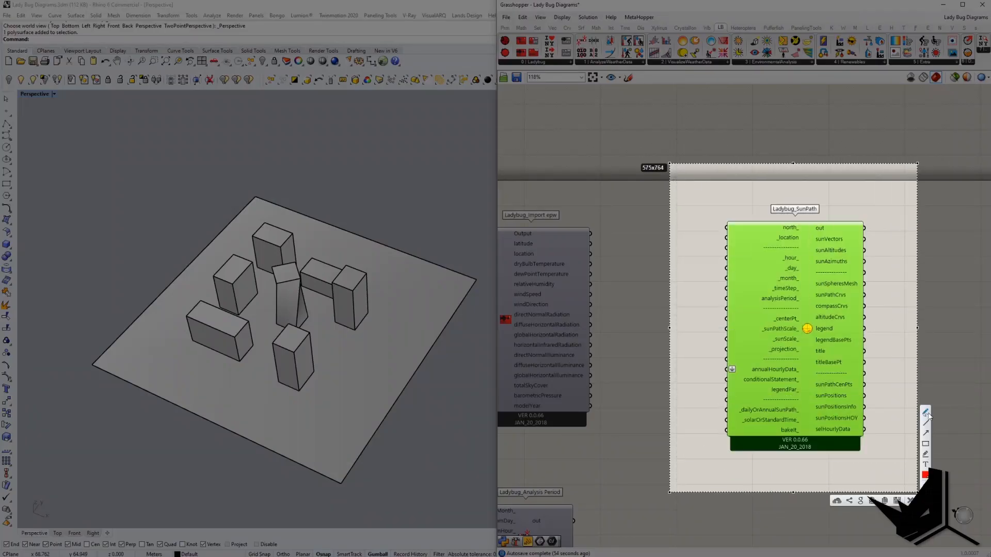
mouse_move(760, 218)
mouse_down()
mouse_move(758, 255)
mouse_move(763, 211)
mouse_up()
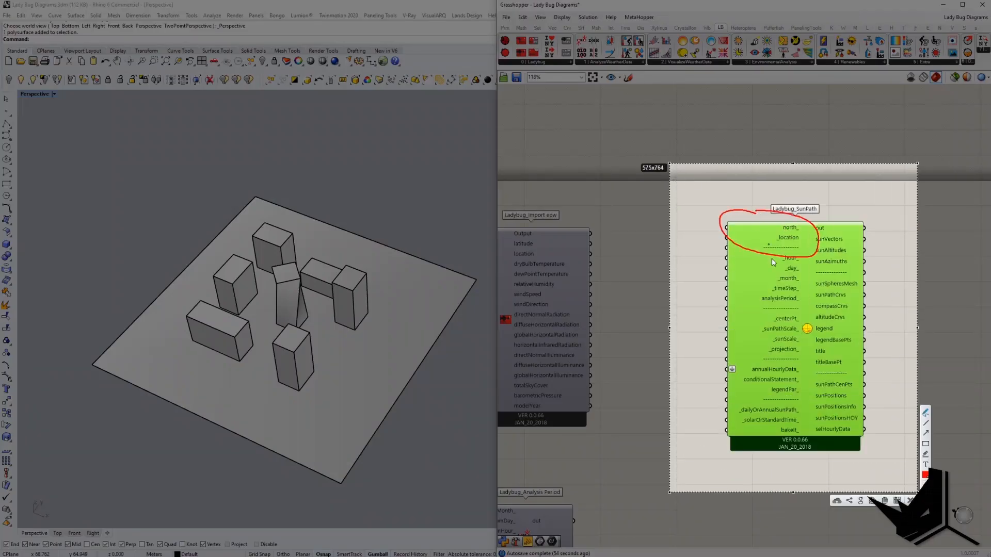
drag(725, 240, 708, 242)
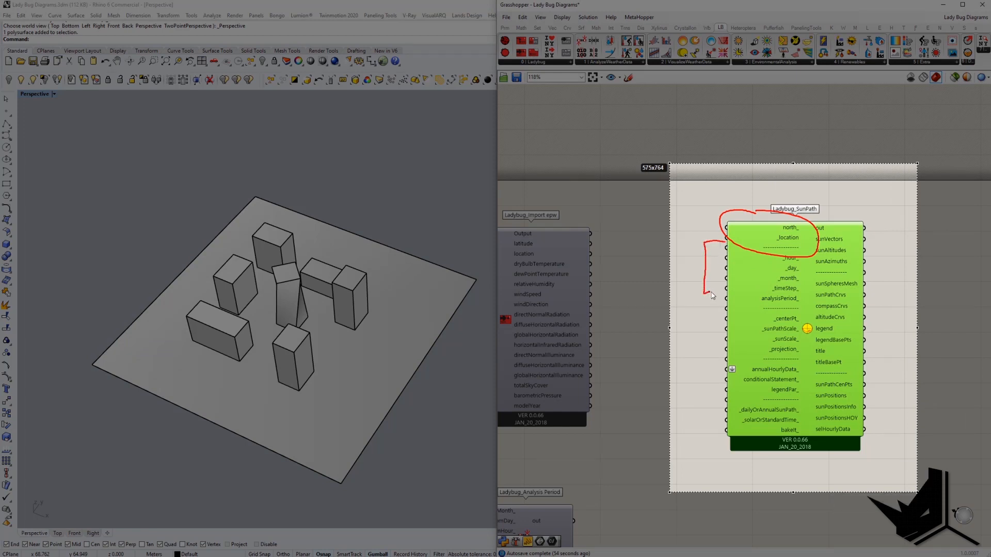
drag(713, 296, 729, 292)
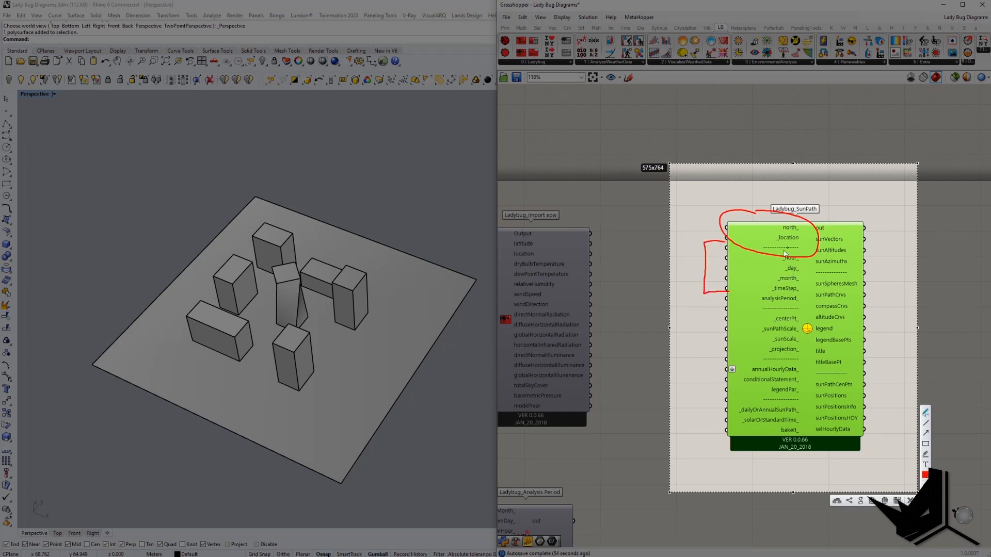
drag(687, 264, 690, 271)
drag(565, 485, 557, 483)
drag(754, 305, 801, 304)
mouse_move(575, 519)
mouse_down()
mouse_move(649, 395)
mouse_move(726, 298)
mouse_up()
drag(773, 324, 803, 323)
drag(292, 318, 292, 319)
mouse_move(809, 248)
mouse_down()
mouse_move(859, 242)
mouse_move(820, 234)
mouse_move(808, 251)
mouse_up()
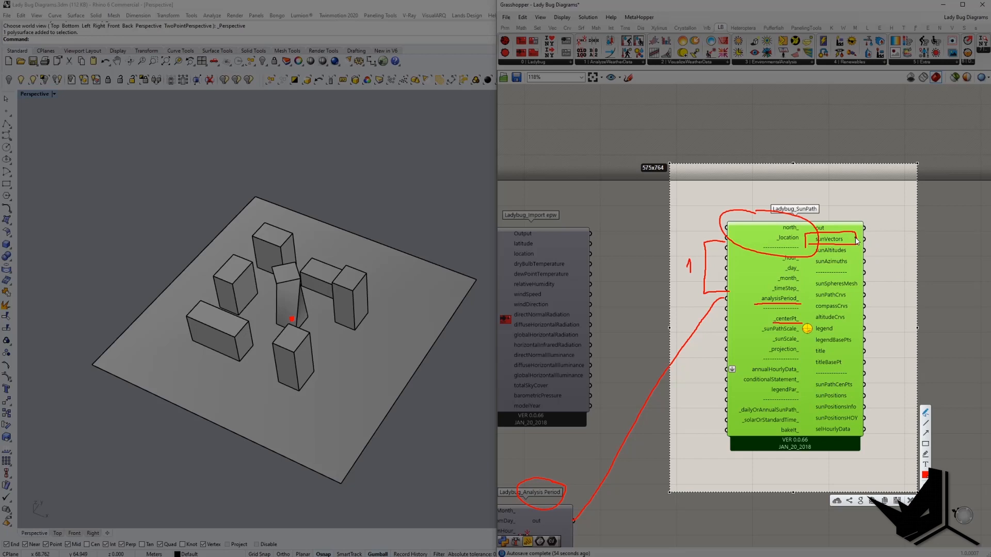
key(Escape)
Step: Examine the building model's orientation in Rhino's Perspective viewport, sketching marks around the site on a screen capture
right_drag(668, 343, 758, 315)
right_drag(706, 456, 644, 461)
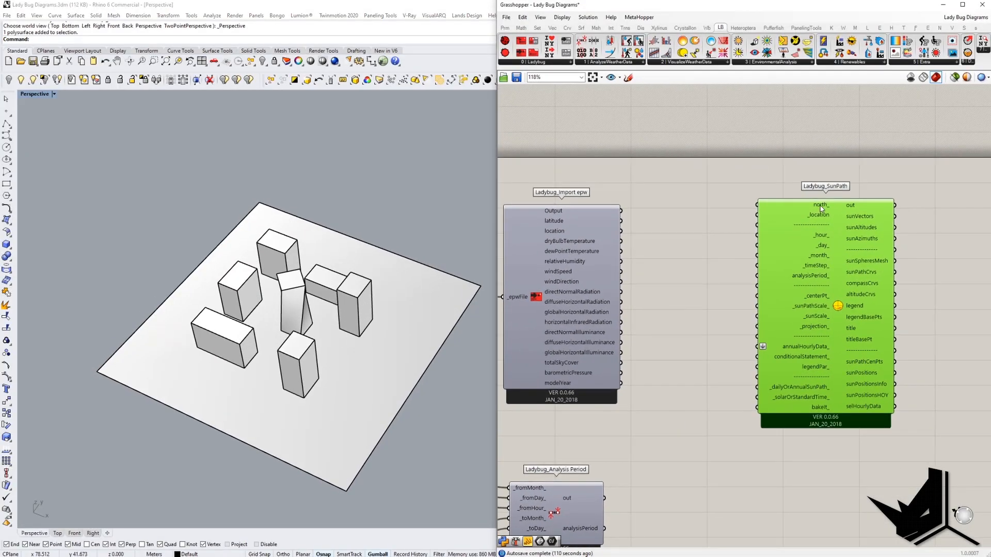
scroll(303, 362, down, 5)
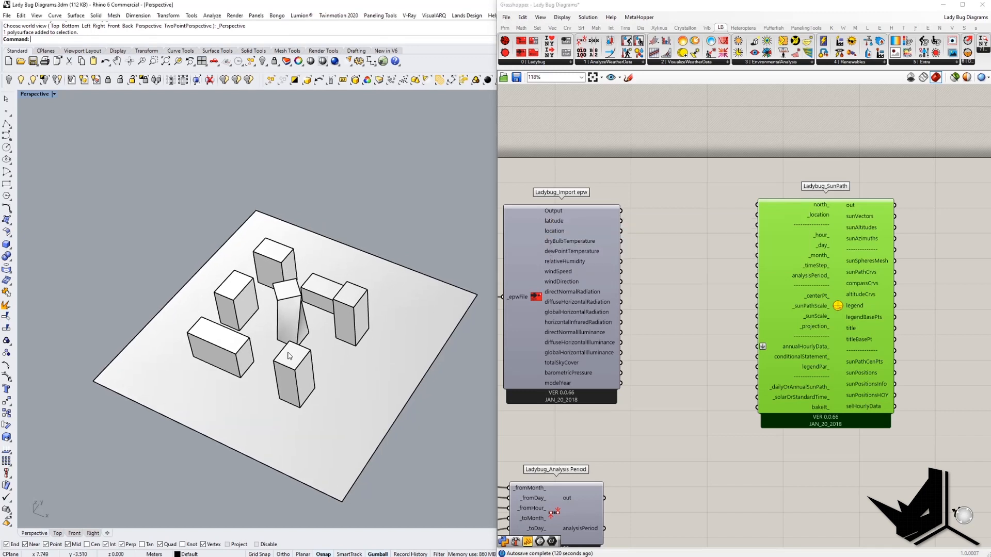
scroll(287, 345, up, 4)
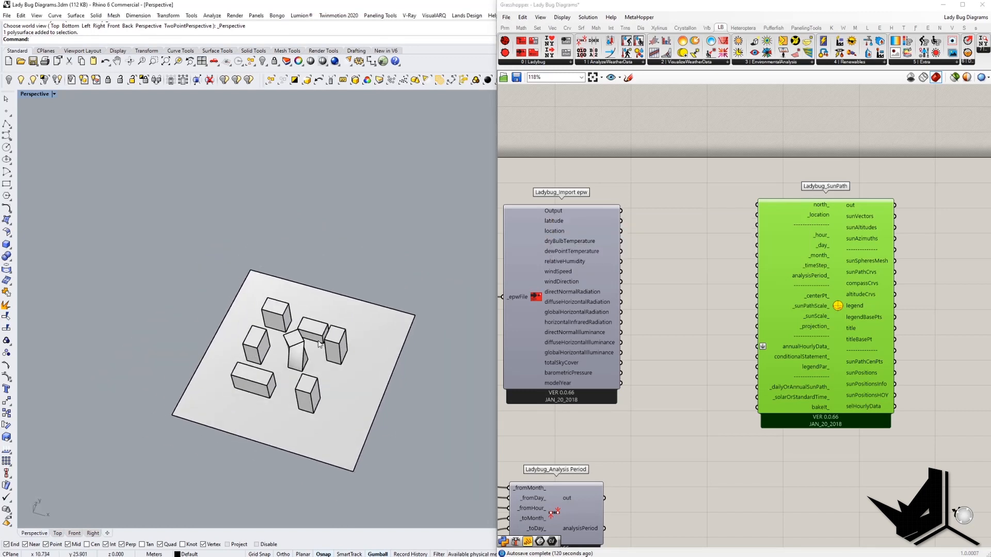
scroll(317, 342, down, 2)
key(Print)
drag(134, 220, 522, 492)
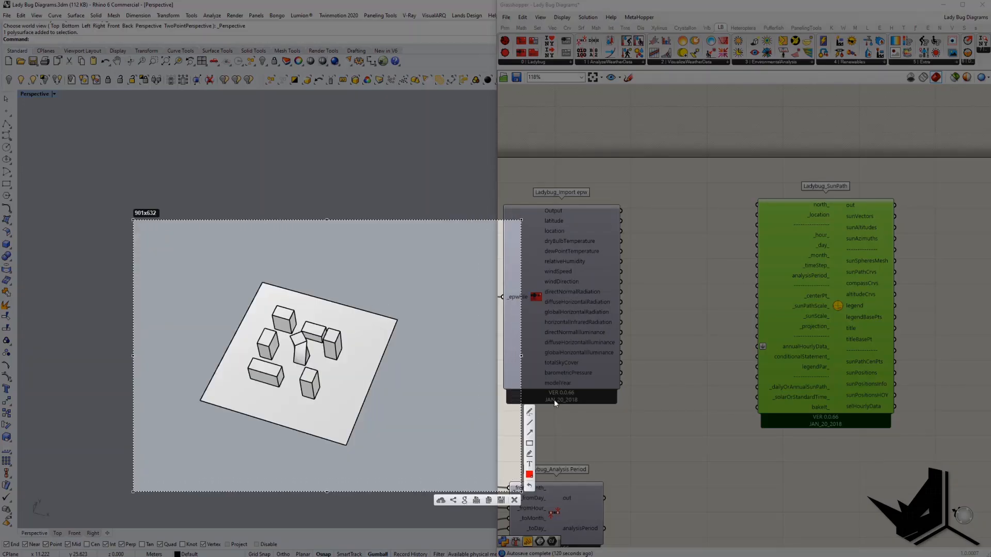
drag(326, 290, 335, 266)
drag(407, 316, 442, 310)
key(ctrl+c)
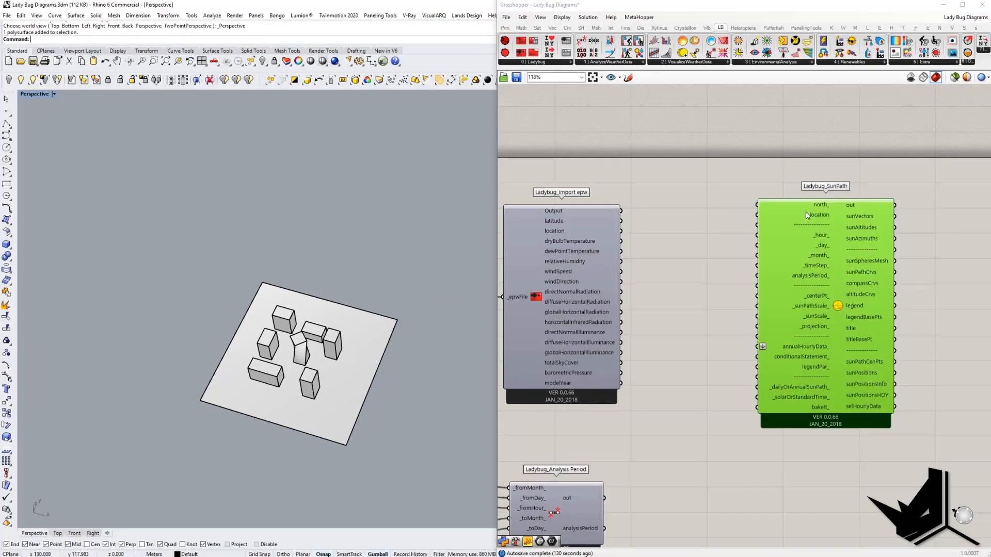
Step: Place a Vector parameter between the Import epw and SunPath components, slightly above them
double_click(715, 184)
text(vect)
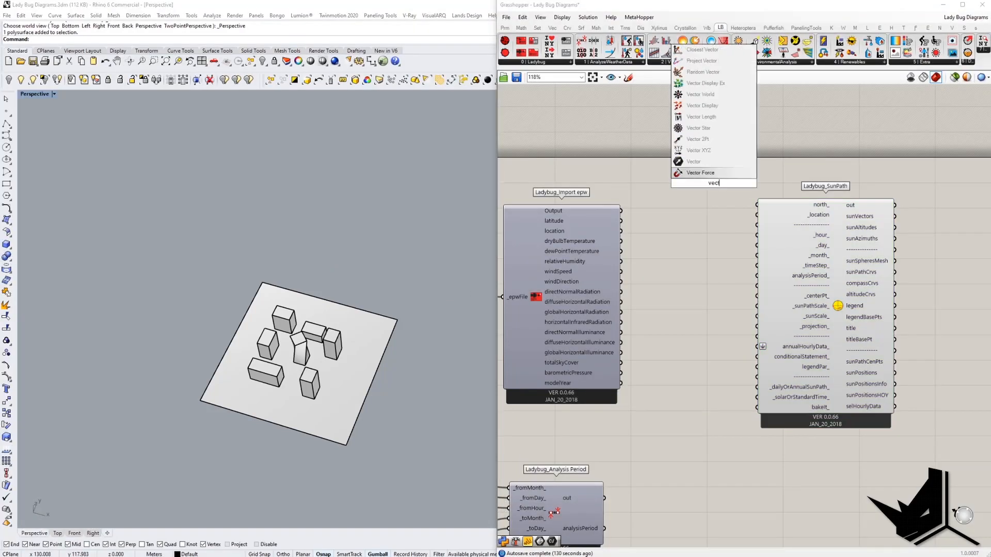
click(694, 161)
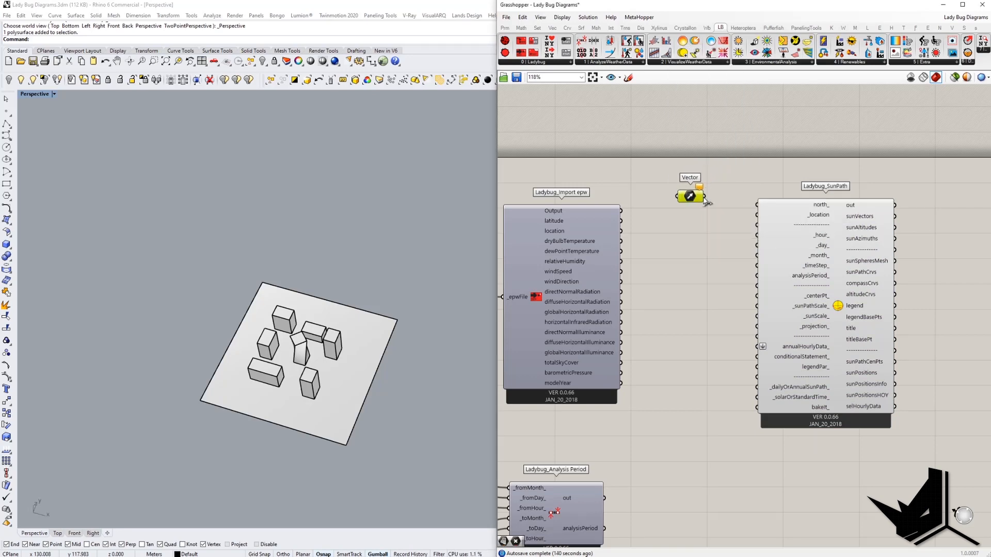
Step: Set the vector in Rhino from the central building's base to the site's far-right corner, and wire it into SunPath's north_ input
right_click(695, 197)
click(730, 308)
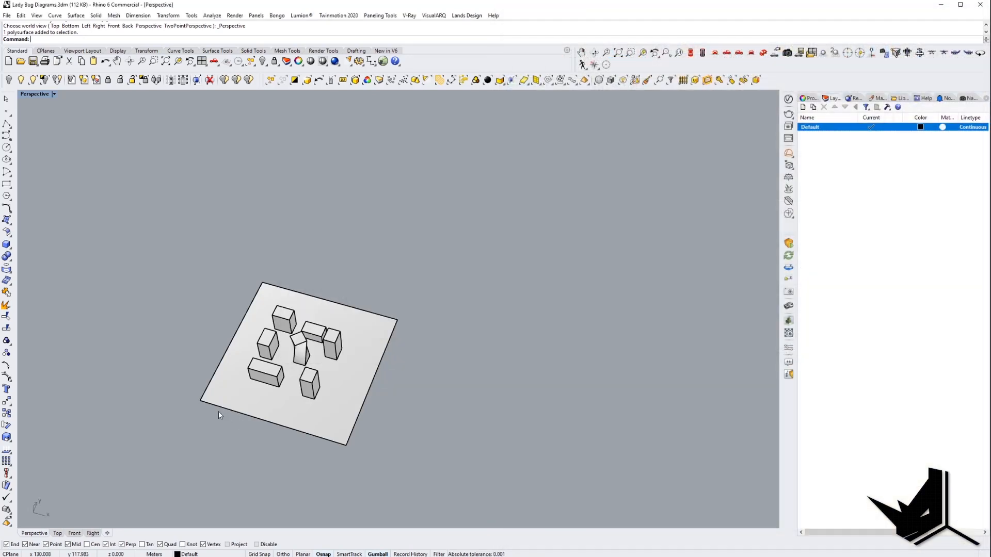
click(295, 362)
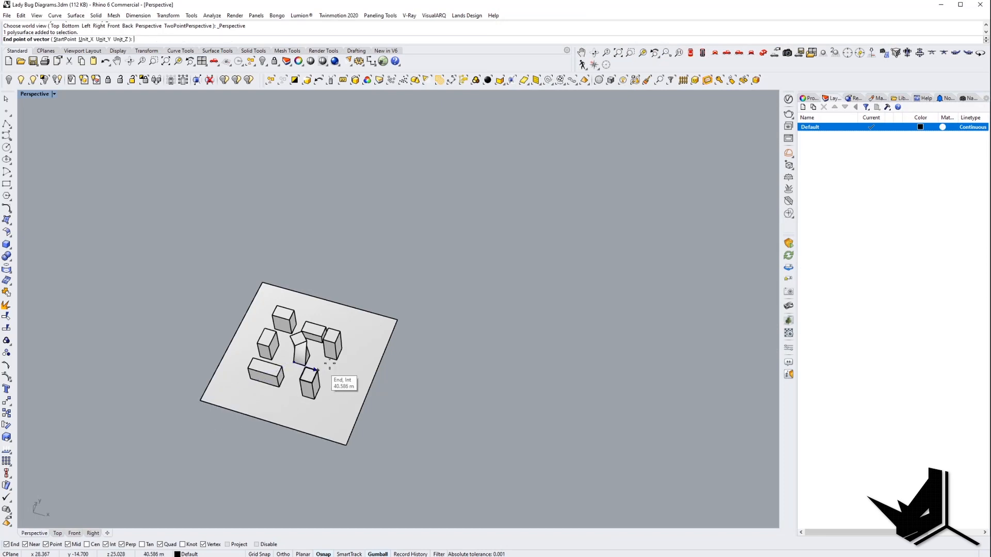
click(395, 320)
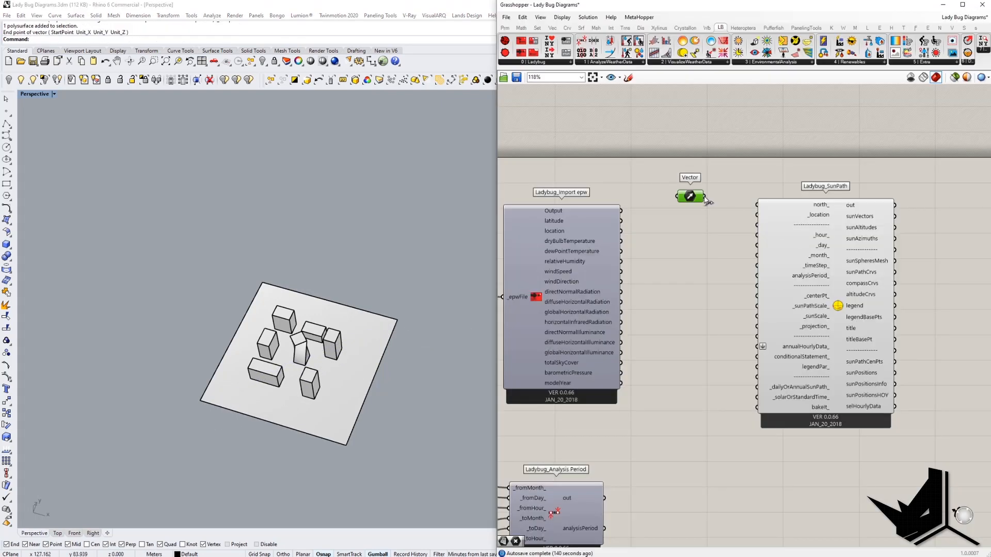
drag(705, 197, 756, 205)
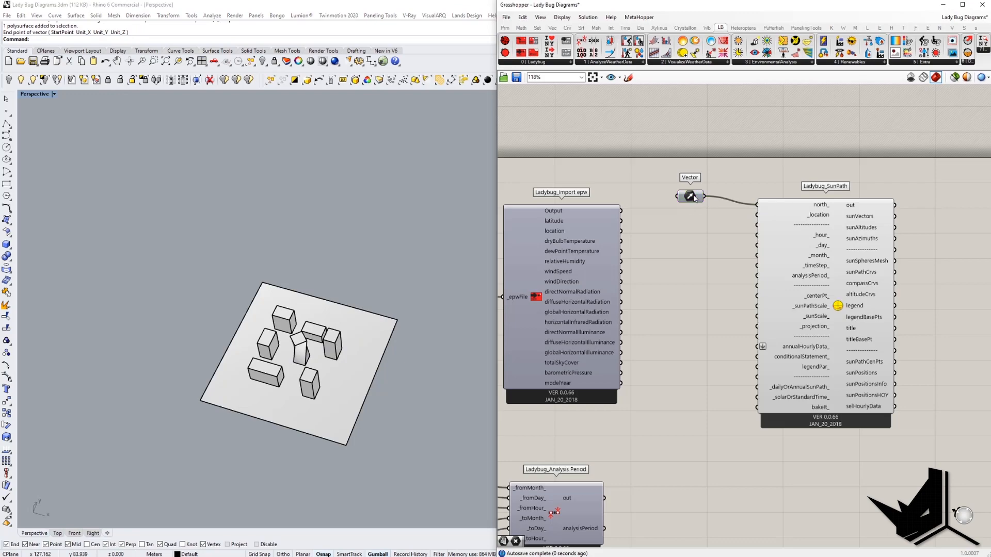
drag(696, 197, 714, 190)
Step: Examine Import epw's location output and SunPath's _location input, marking both on a temporary screen capture
key(Print)
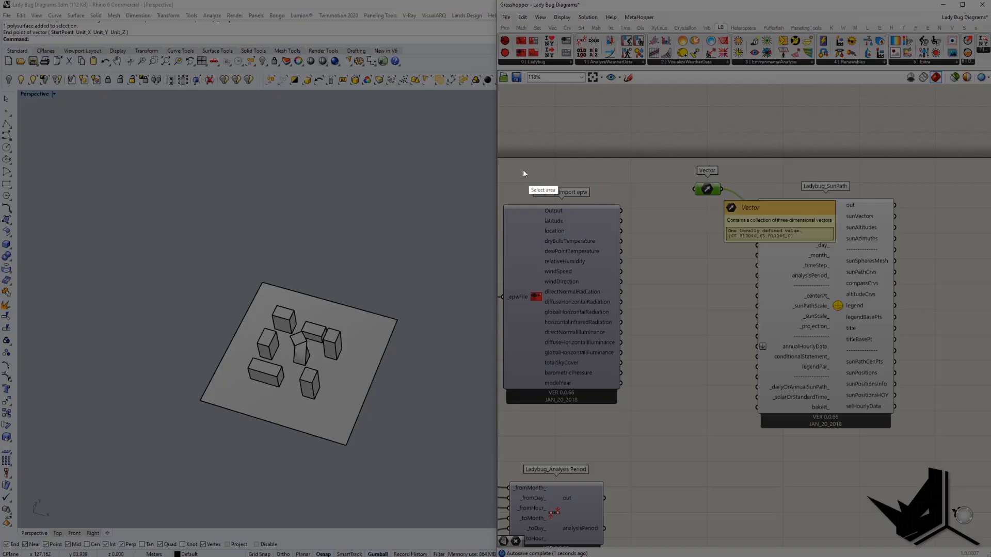
drag(498, 162, 860, 319)
key(Escape)
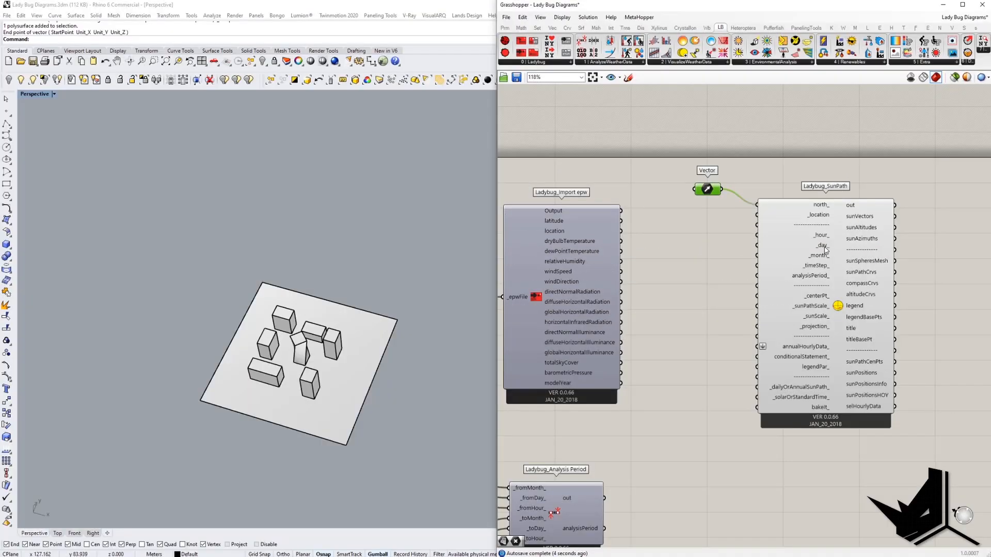
key(Print)
mouse_move(505, 168)
mouse_down()
mouse_move(803, 263)
mouse_move(870, 253)
mouse_up()
drag(537, 227, 567, 235)
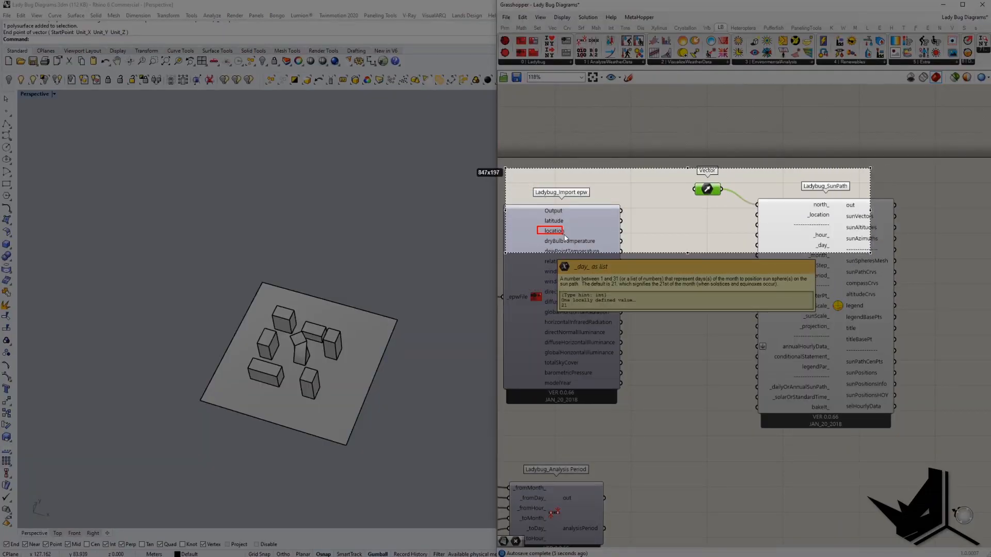
drag(800, 209, 839, 220)
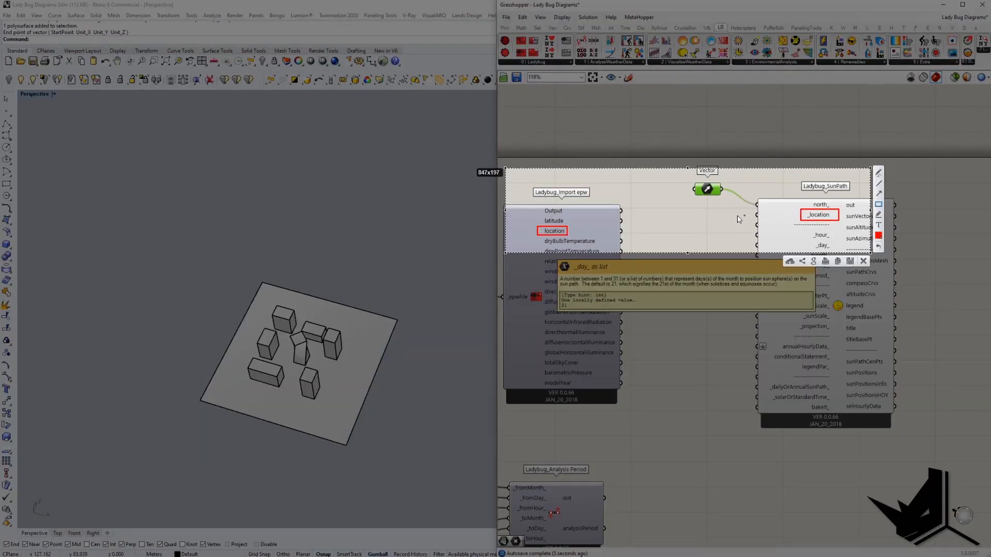
key(Escape)
Step: Check the Import epw location data in a temporary enlarged panel and delete the panel
mouse_move(695, 319)
right_down()
mouse_move(840, 318)
mouse_move(736, 351)
right_up()
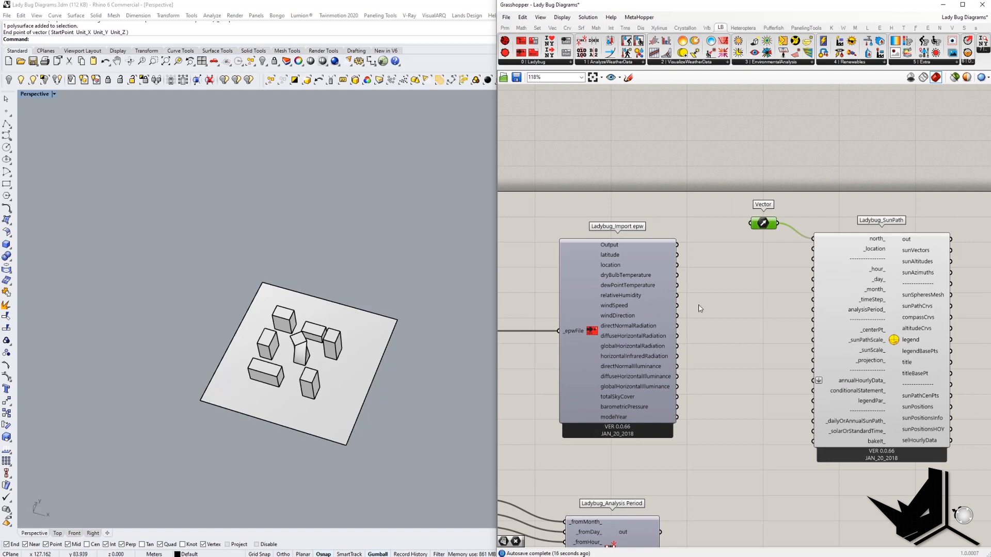
double_click(736, 324)
text(panel)
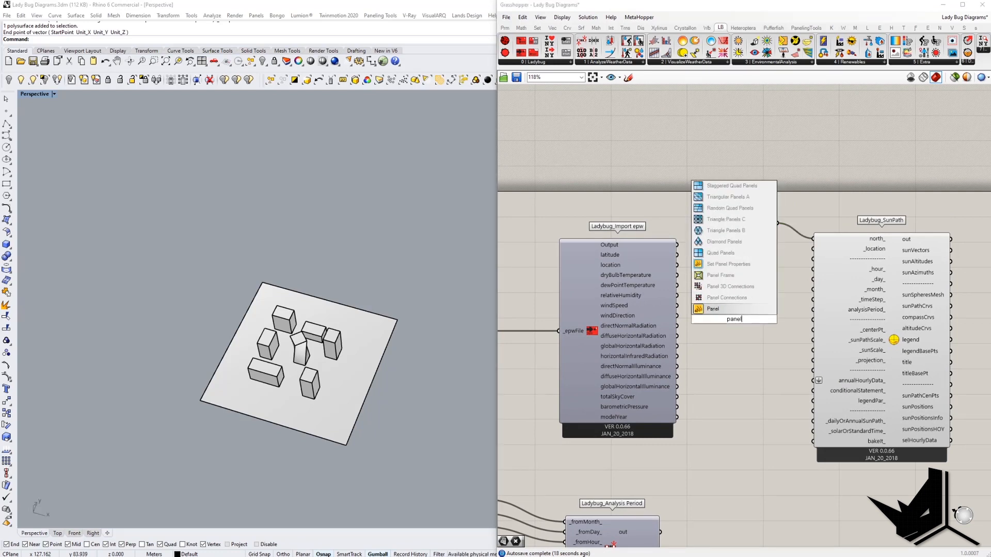
key(Return)
drag(735, 320, 758, 278)
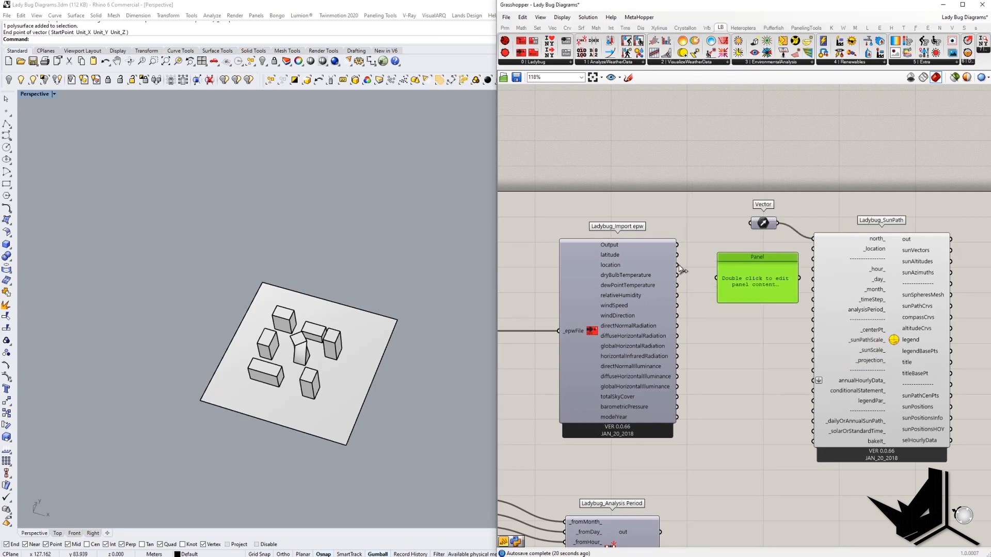
drag(678, 266, 717, 279)
drag(797, 303, 914, 325)
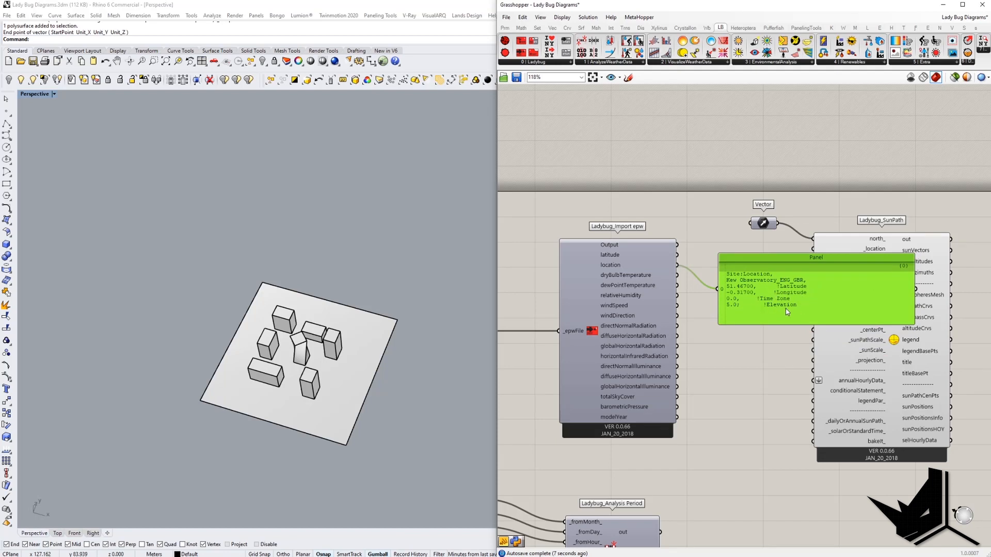
key(Delete)
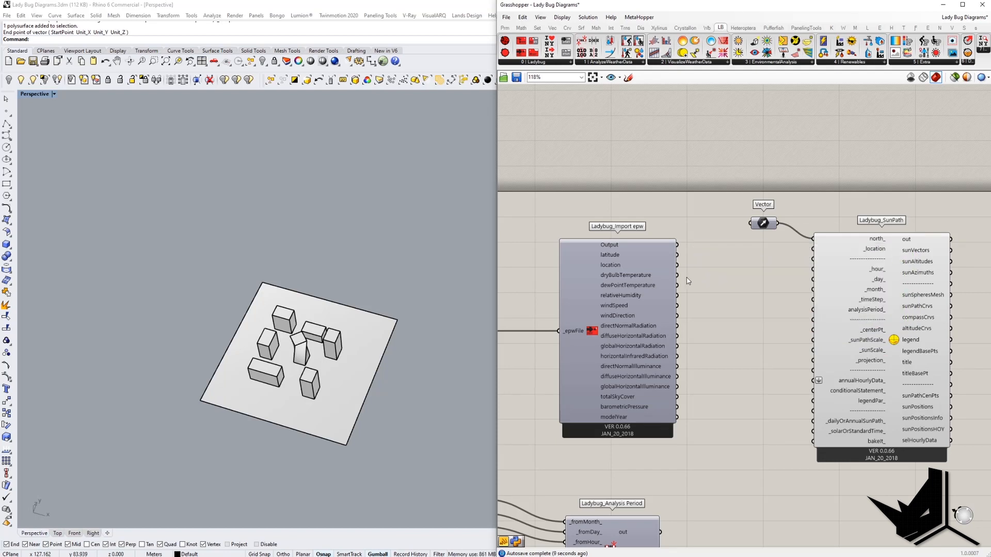
Step: Connect the Import epw location output to SunPath's _location input
drag(677, 265, 814, 250)
scroll(438, 332, down, 5)
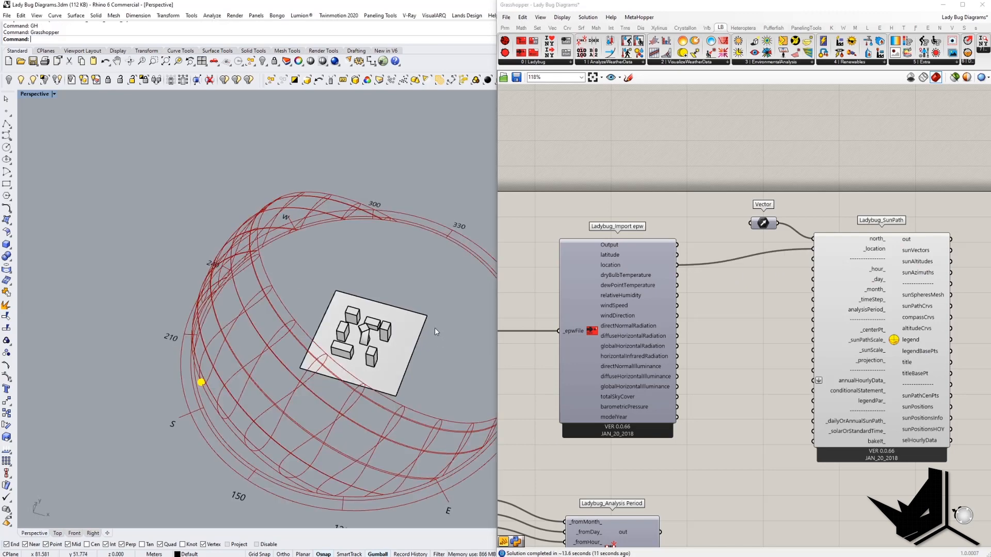
right_drag(434, 328, 249, 308)
scroll(226, 341, up, 3)
right_drag(771, 350, 713, 327)
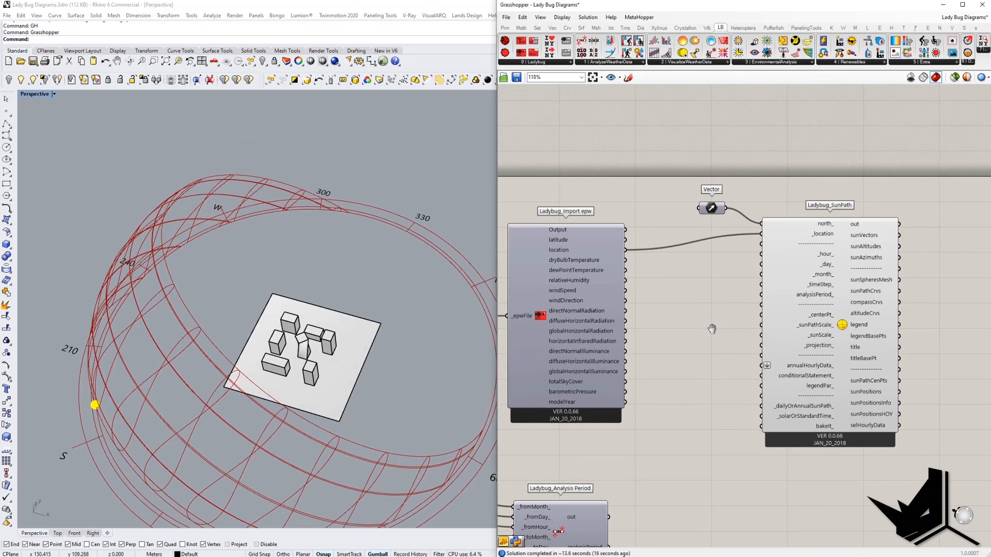
Step: Hide the seven buildings standing on the site surface in Rhino
click(829, 310)
right_drag(414, 330, 381, 365)
scroll(330, 363, up, 6)
click(334, 362)
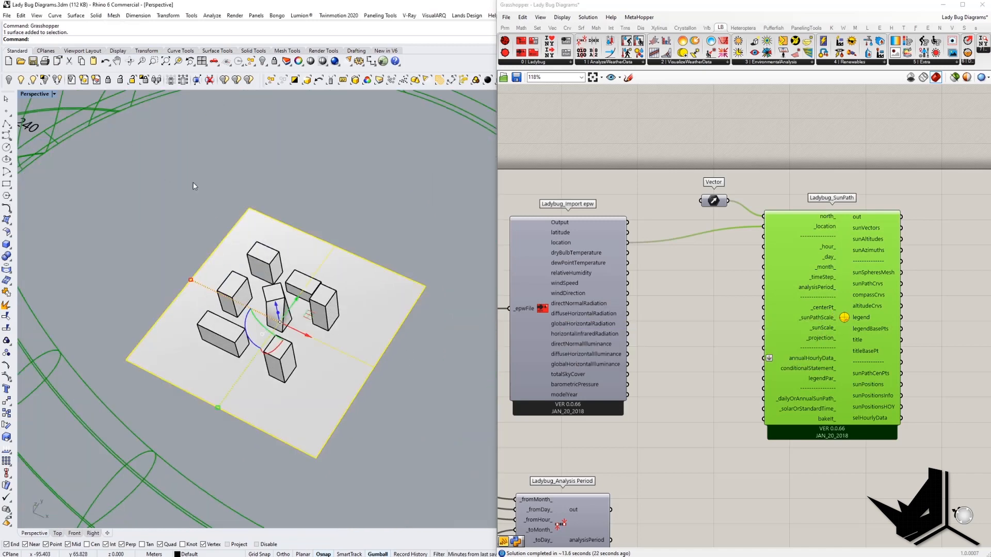
drag(155, 157, 373, 390)
click(9, 81)
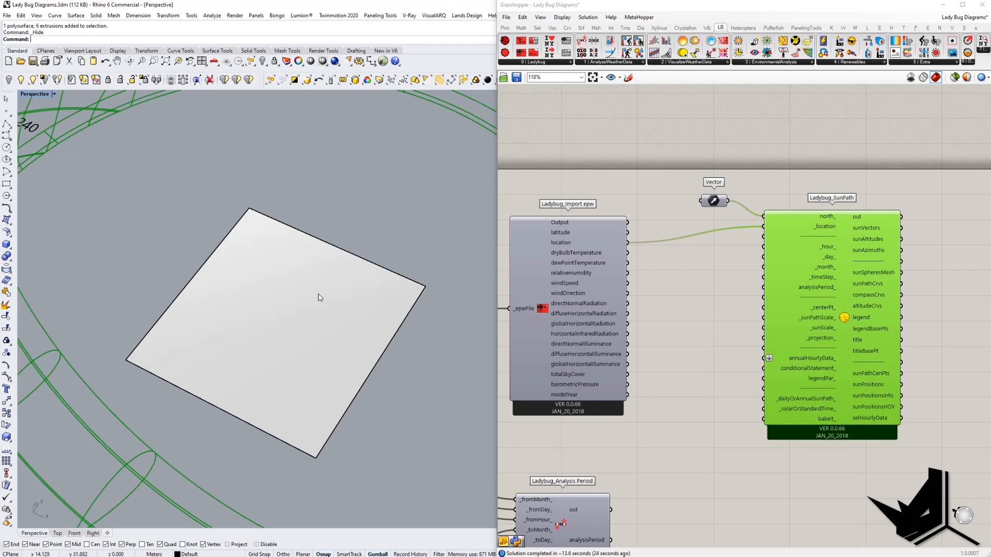
Step: Create a centre point on the site surface with the AreaCentroid command
click(319, 297)
text(AreaCentroid)
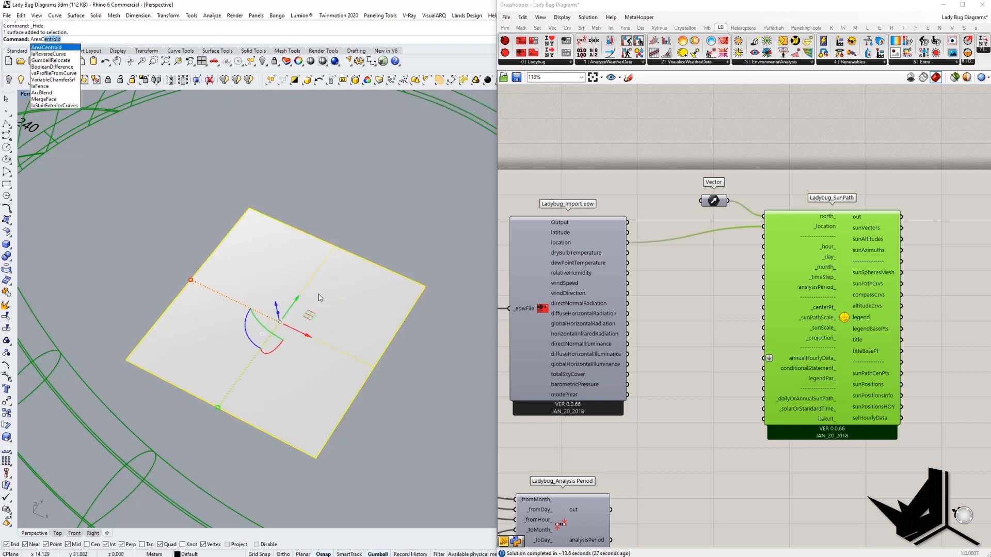
key(Return)
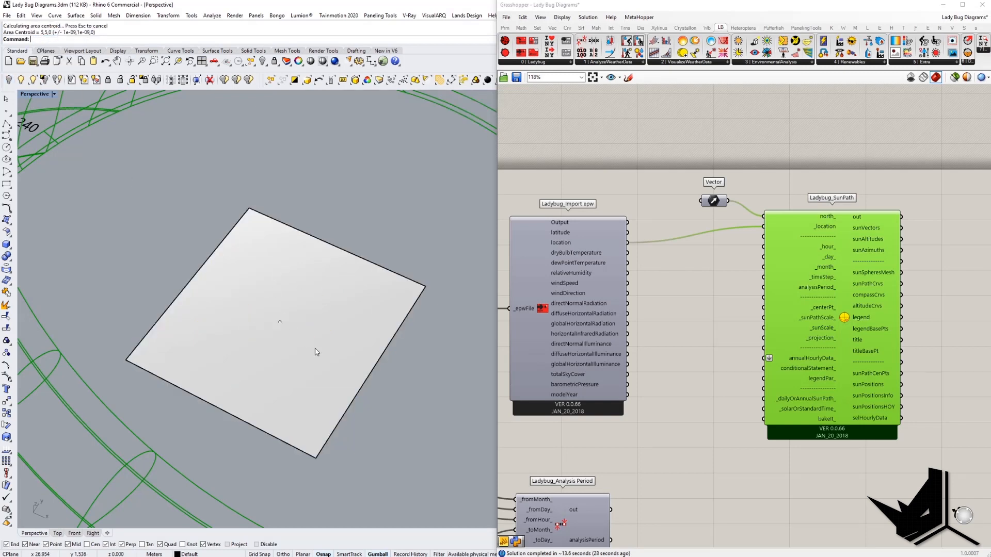
Step: Add a Point parameter, reference the site's centroid point with it, and connect it to SunPath's _centerPt_ input
double_click(683, 333)
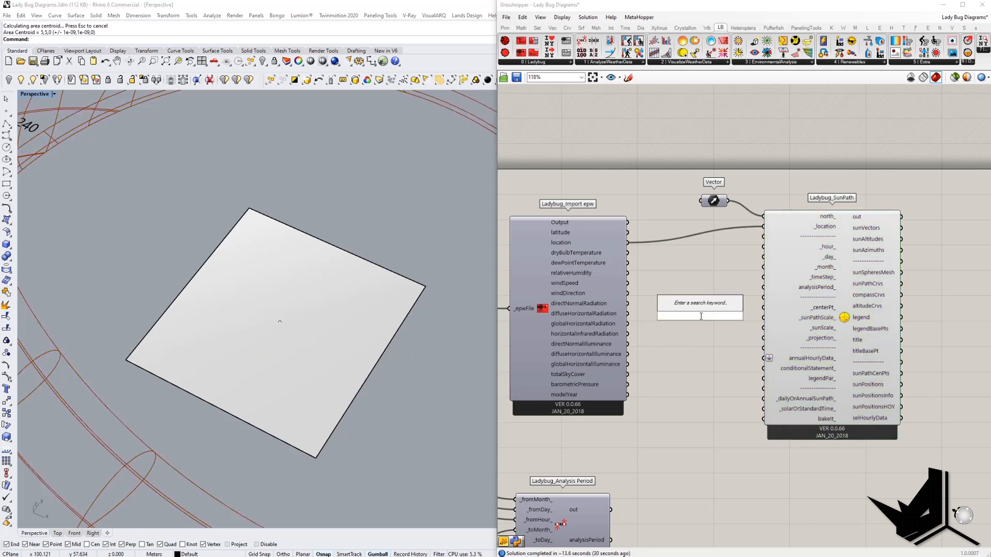
text(point)
click(678, 205)
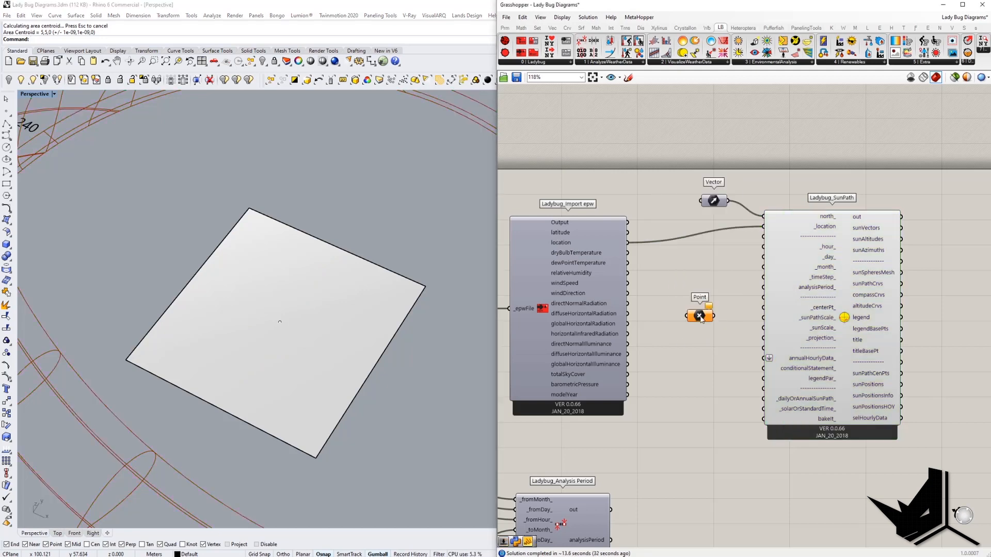
right_click(700, 310)
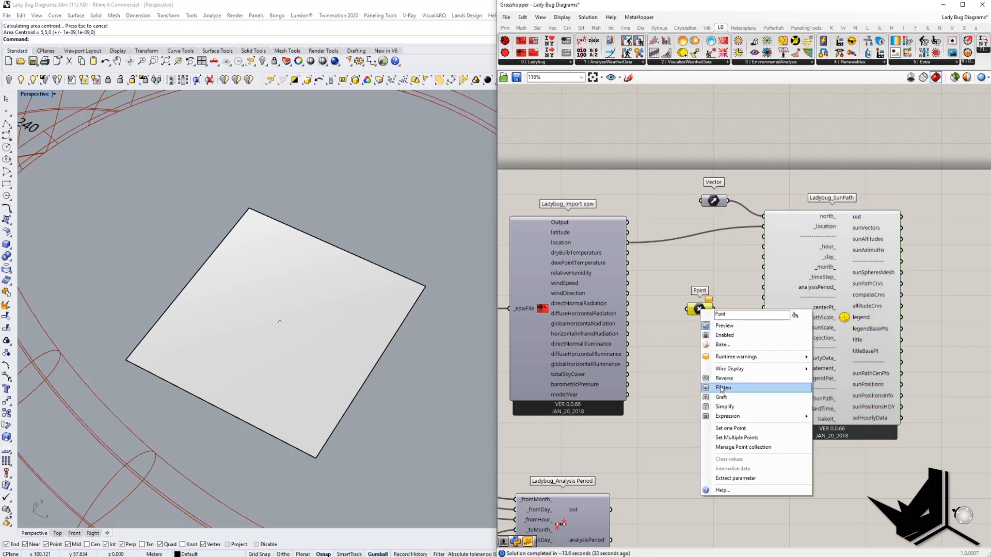
click(733, 426)
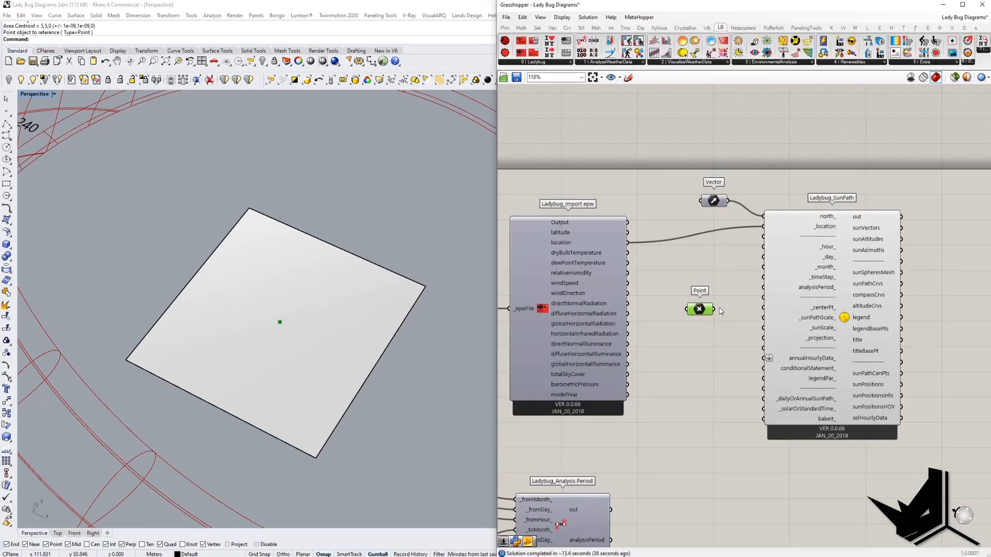
mouse_move(714, 309)
mouse_down()
mouse_move(759, 307)
mouse_move(715, 308)
mouse_up()
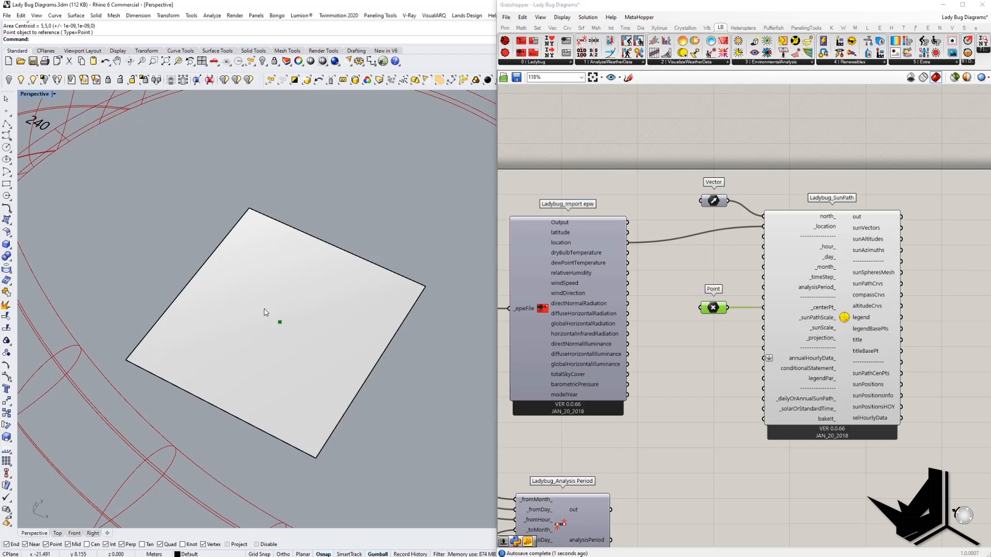
Step: Show the hidden buildings again in Rhino and delete the extra surface picked near the site's centre
scroll(265, 311, down, 9)
shift+right_drag(265, 312, 319, 317)
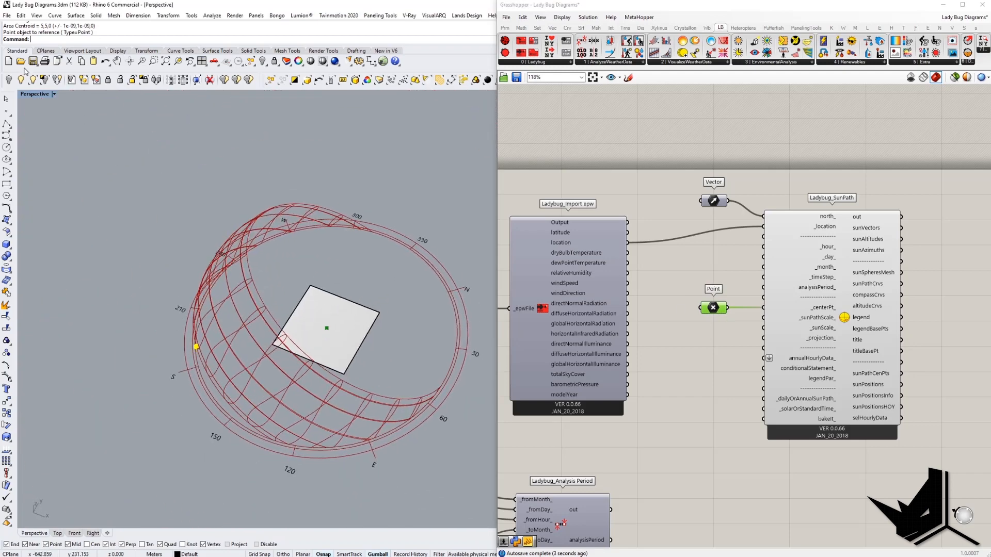
click(21, 80)
shift+right_drag(390, 326, 348, 334)
scroll(327, 344, up, 7)
right_drag(348, 335, 413, 290)
click(323, 317)
key(Delete)
scroll(320, 332, down, 4)
right_drag(316, 327, 326, 298)
scroll(72, 399, up, 6)
scroll(111, 395, down, 5)
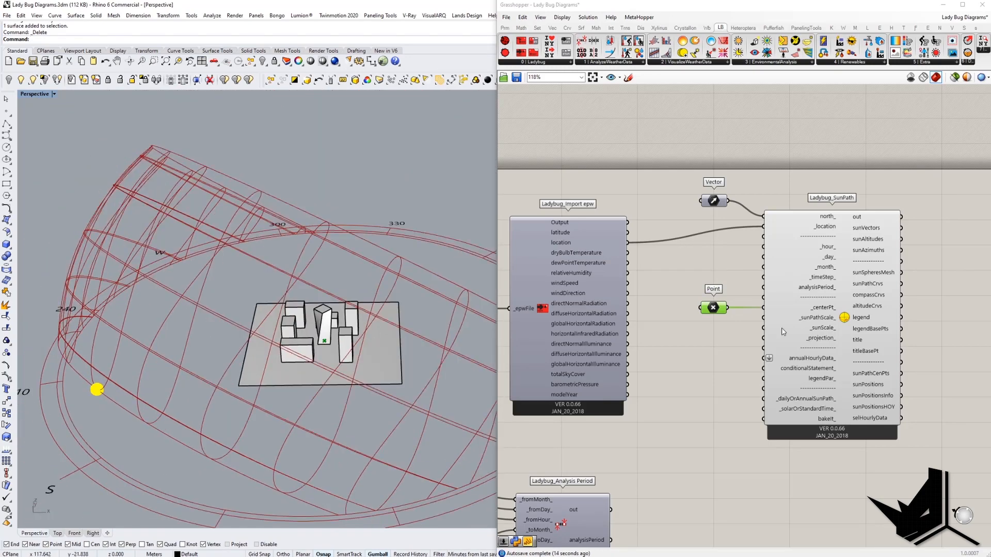
Step: Add a number slider with the value 9 and connect it to SunPath's _month_ input
right_drag(828, 250, 785, 255)
mouse_move(787, 256)
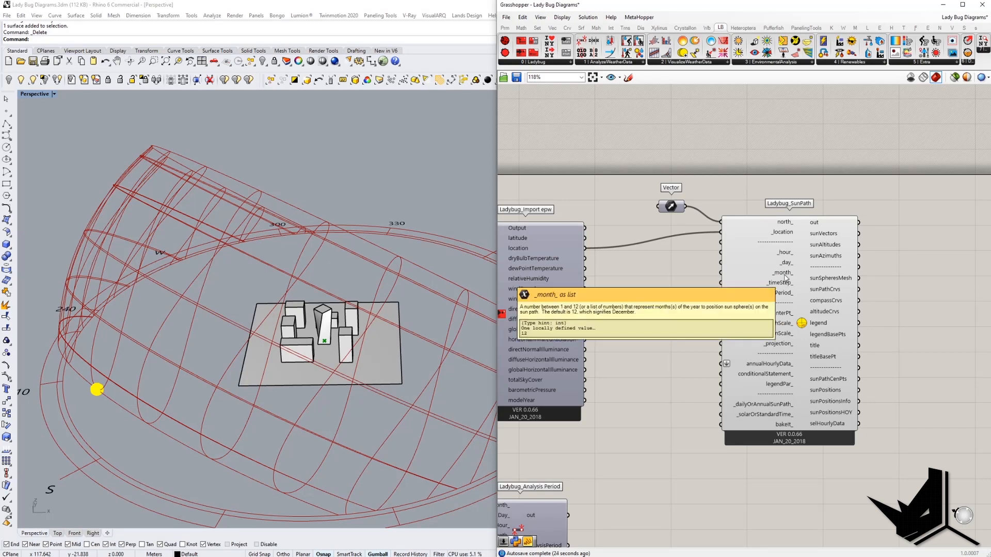
double_click(668, 270)
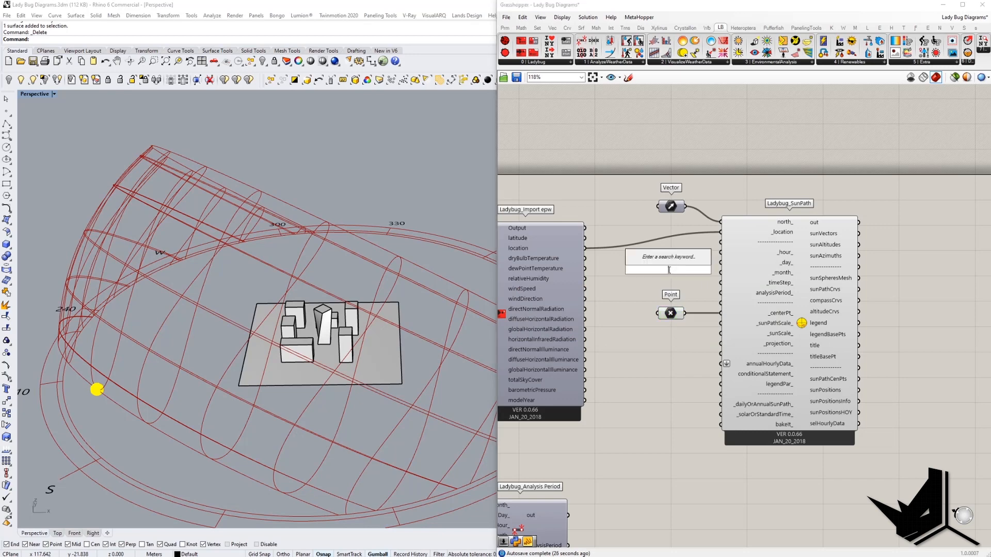
text(9)
key(Return)
drag(669, 270, 719, 273)
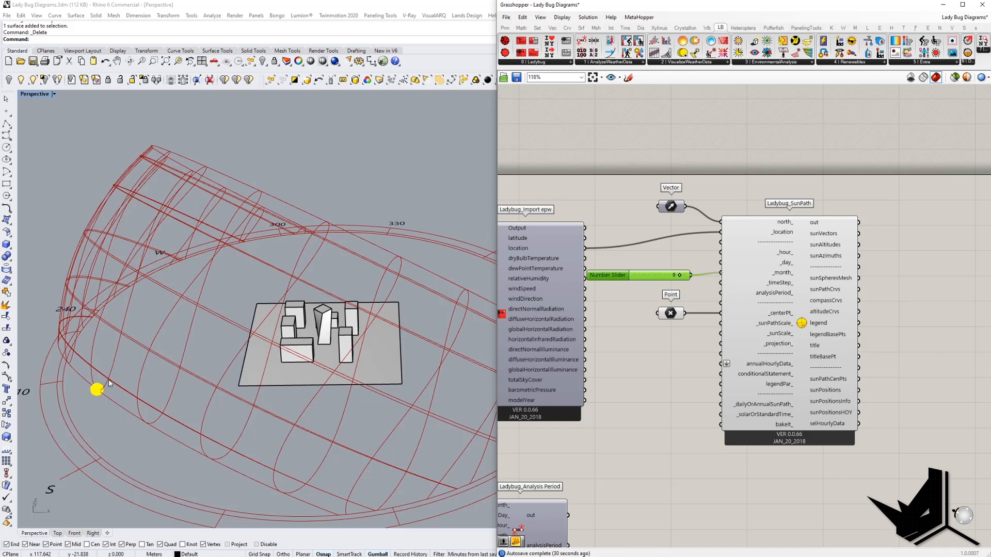
Step: Set the month slider to 6 and check the sun's position on the sun path around the buildings
right_drag(141, 254, 217, 305)
drag(652, 278, 674, 276)
mouse_move(274, 264)
right_down()
mouse_move(283, 280)
mouse_move(282, 268)
right_up()
scroll(314, 332, down, 5)
right_drag(408, 314, 338, 340)
scroll(333, 342, up, 4)
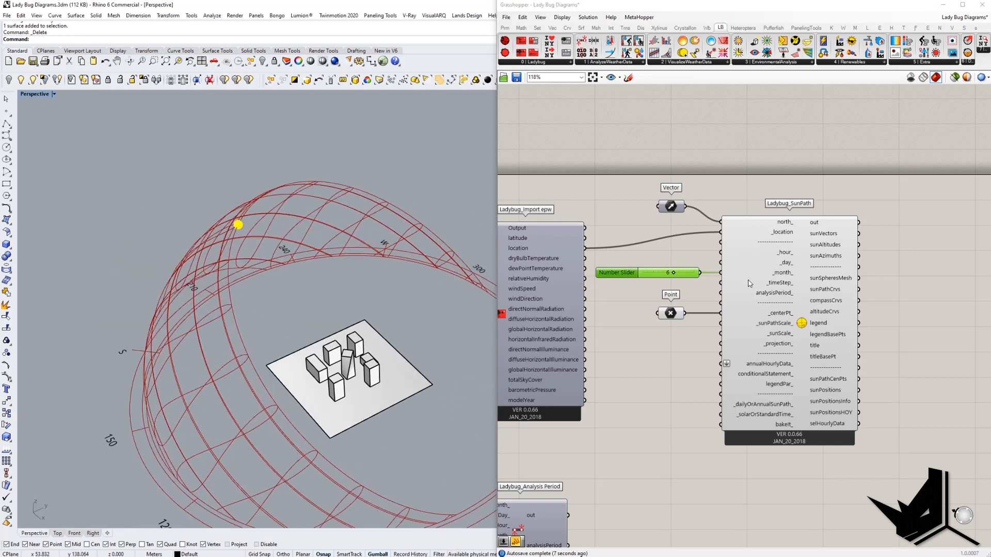
Step: Connect the Analysis Period component's analysisPeriod output to SunPath's analysisPeriod_ input and inspect the suns around the buildings
right_drag(750, 264, 799, 245)
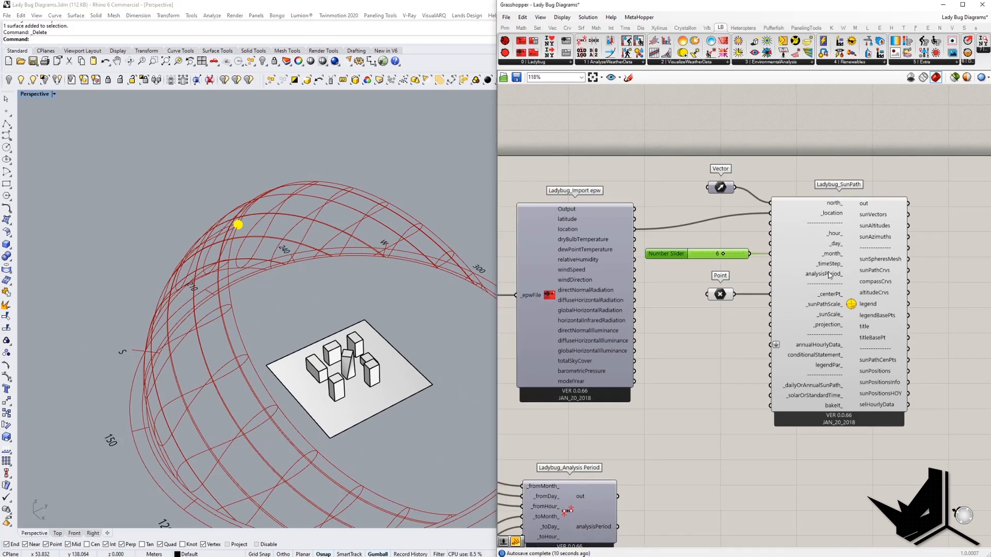
right_drag(664, 390, 800, 275)
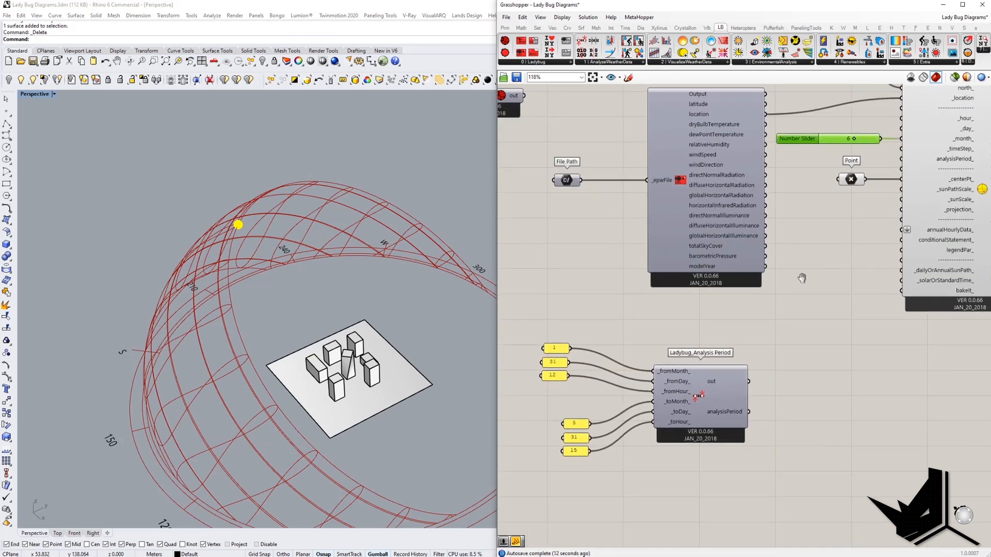
right_drag(746, 333, 708, 397)
scroll(725, 375, down, 1)
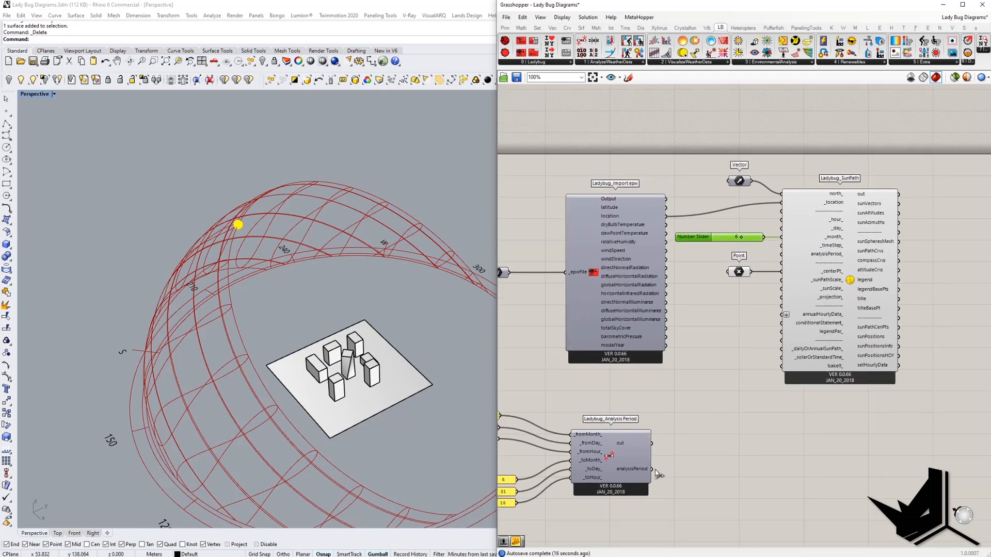
drag(657, 473, 781, 260)
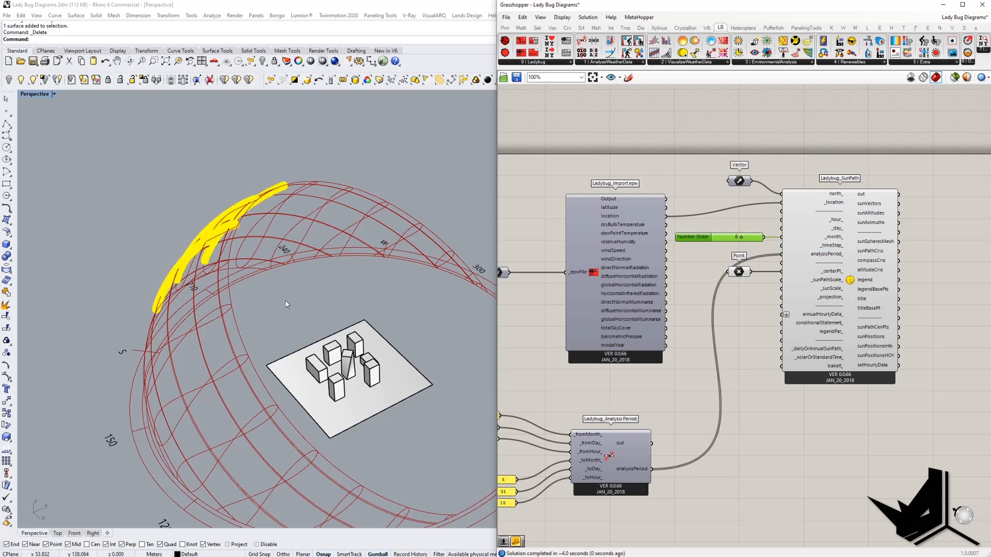
right_drag(260, 293, 333, 308)
scroll(380, 258, up, 5)
scroll(379, 258, down, 7)
right_drag(629, 361, 637, 393)
scroll(774, 345, up, 3)
Step: Add a number slider with the value 0.2 below the Point parameter and connect it to SunPath's _sunScale_ input
drag(730, 308, 762, 308)
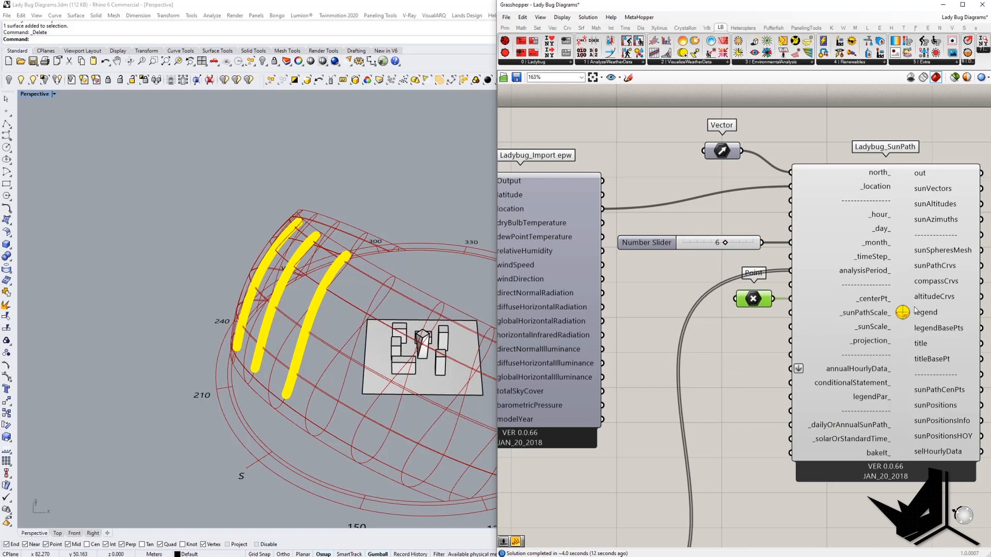
double_click(713, 349)
text(0.2)
key(Return)
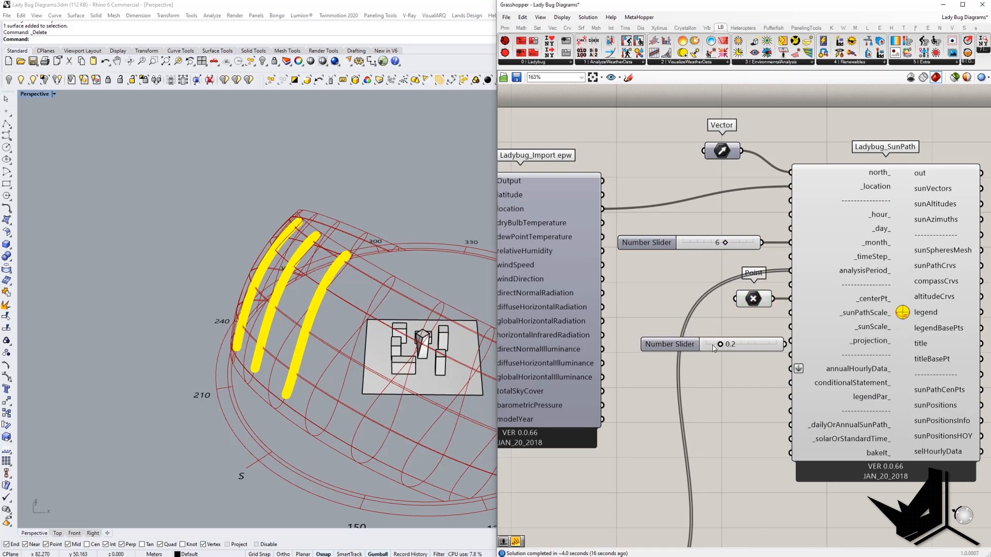
drag(711, 347, 679, 339)
drag(753, 336, 788, 329)
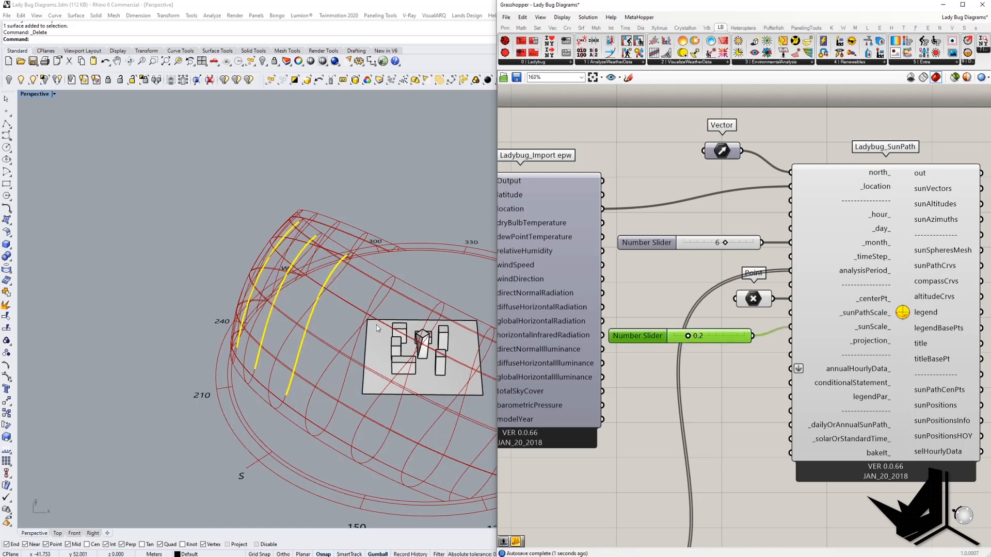
Step: Set the sun scale slider to 0.1 and check the size of the sun spheres along the sun path
scroll(351, 257, up, 5)
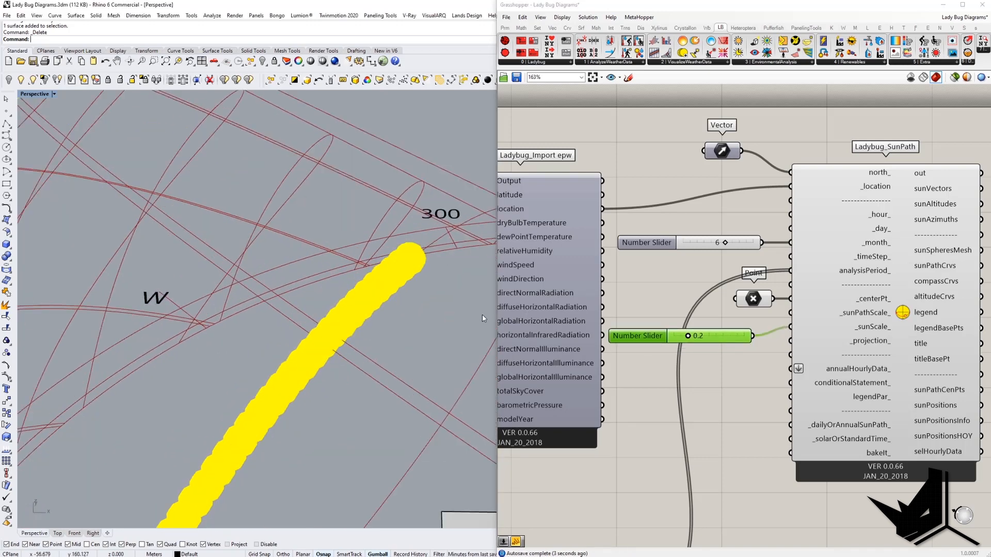
click(687, 336)
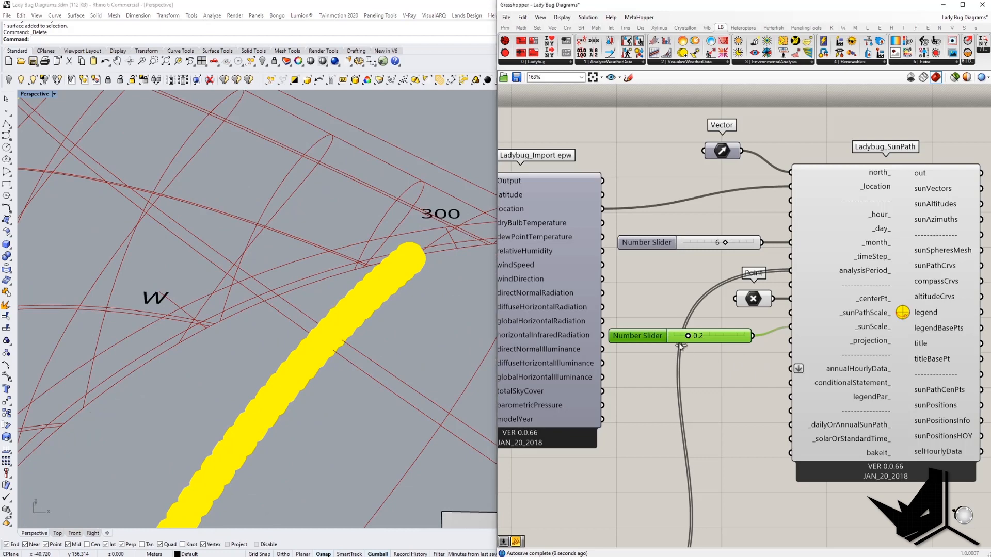
drag(680, 345, 674, 346)
shift+right_drag(296, 407, 310, 377)
scroll(362, 312, down, 9)
scroll(310, 357, up, 4)
right_drag(258, 336, 288, 285)
scroll(310, 341, down, 2)
right_drag(355, 366, 333, 366)
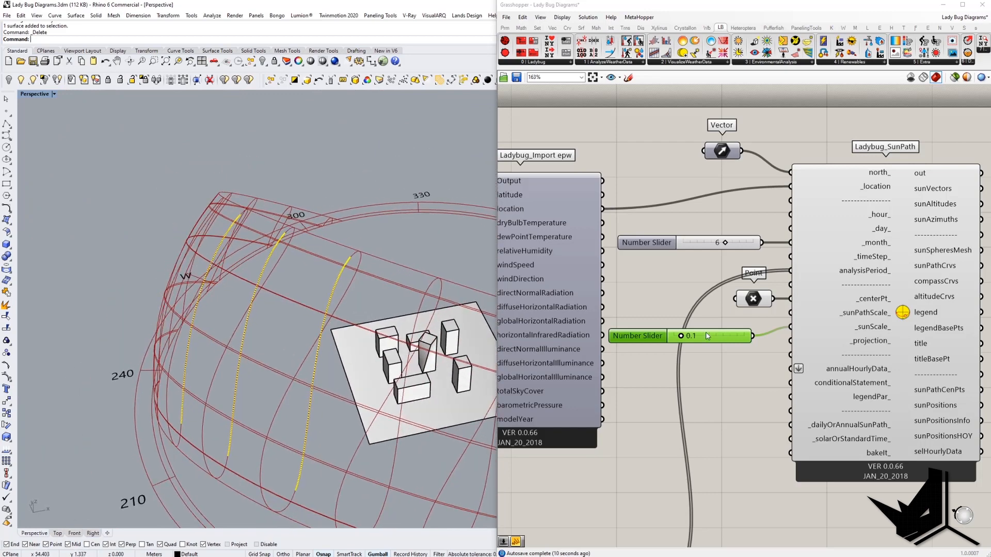
Step: Disconnect the Analysis Period component from SunPath's analysisPeriod_ input and look over the sun path around the buildings
right_click(792, 275)
right_click(790, 274)
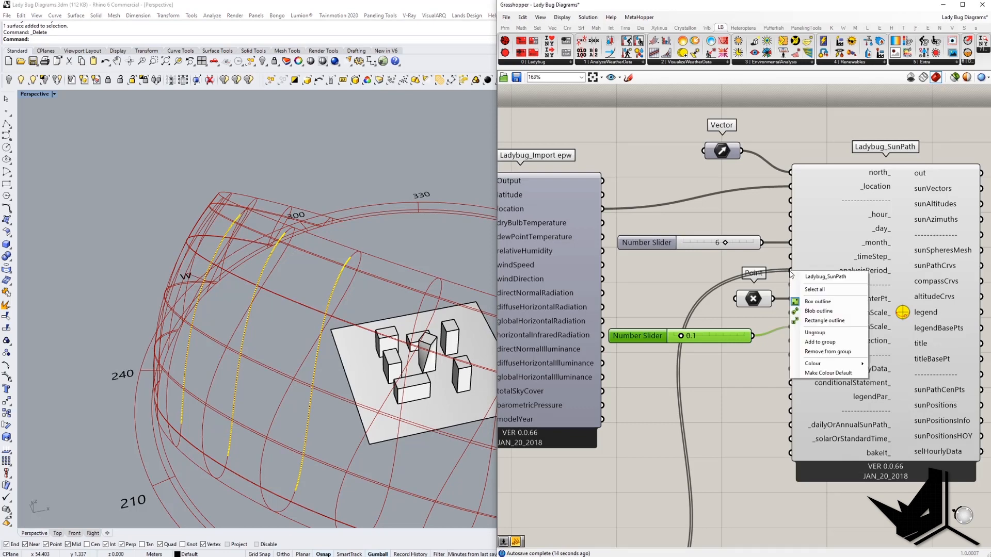
key(Escape)
scroll(791, 272, down, 3)
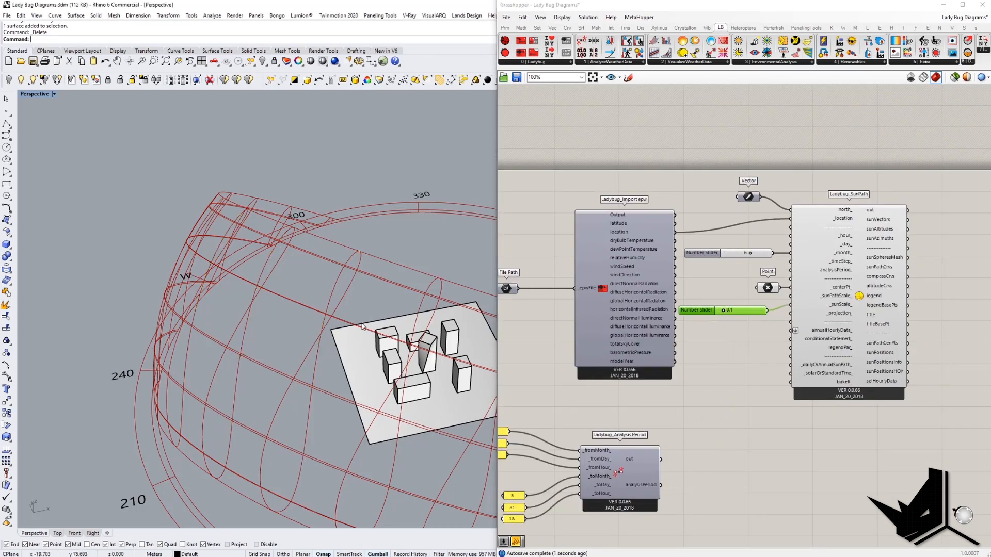
scroll(299, 279, up, 7)
scroll(283, 259, down, 8)
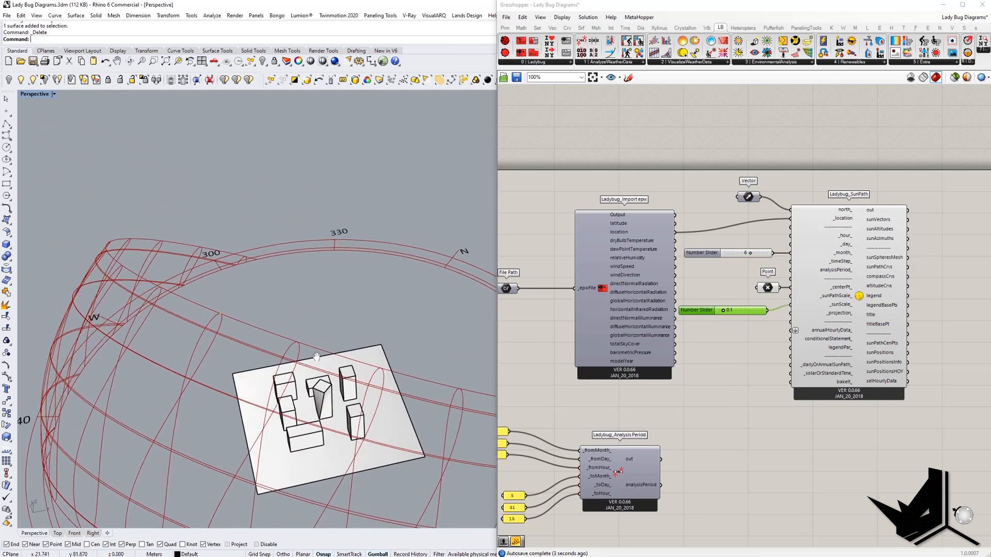
Step: Capture the Rhino view around the buildings and sketch a sun ray from the sun path to the central building on it
right_drag(952, 293, 796, 315)
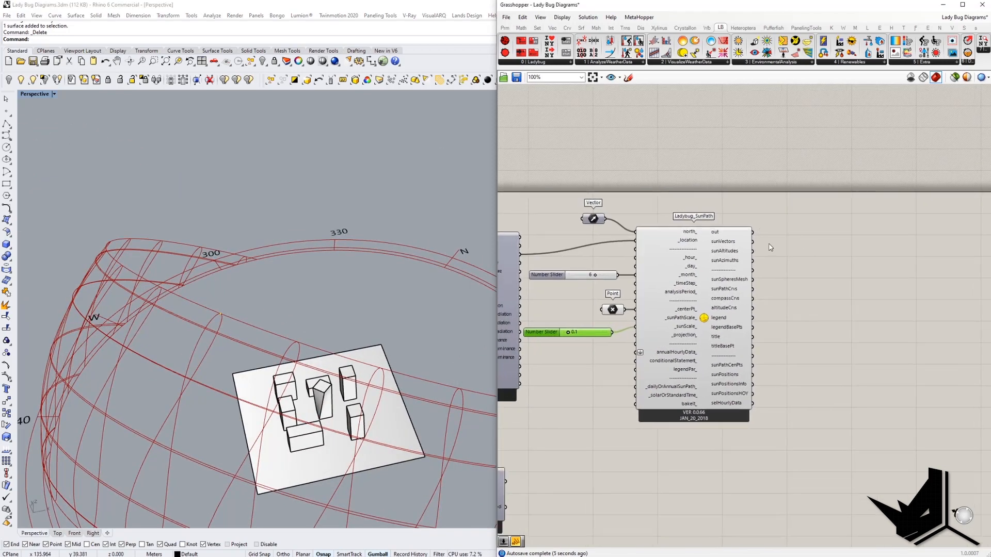
scroll(738, 248, up, 3)
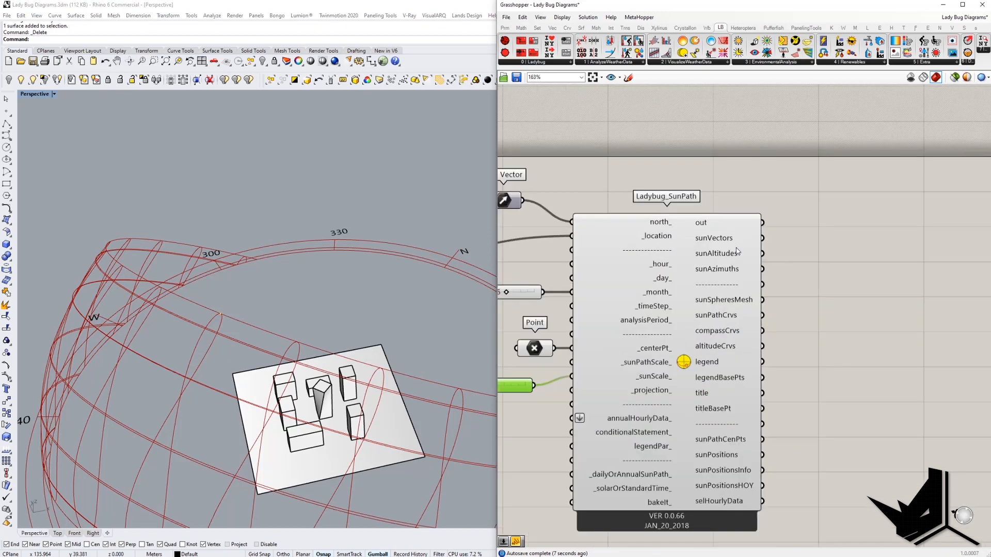
scroll(742, 251, down, 3)
right_drag(798, 265, 772, 274)
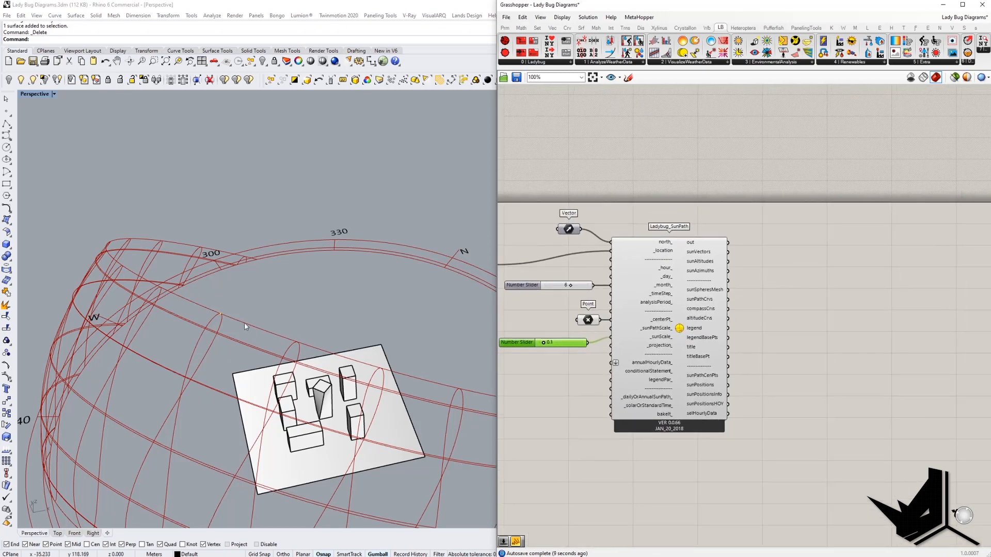
right_drag(394, 277, 382, 269)
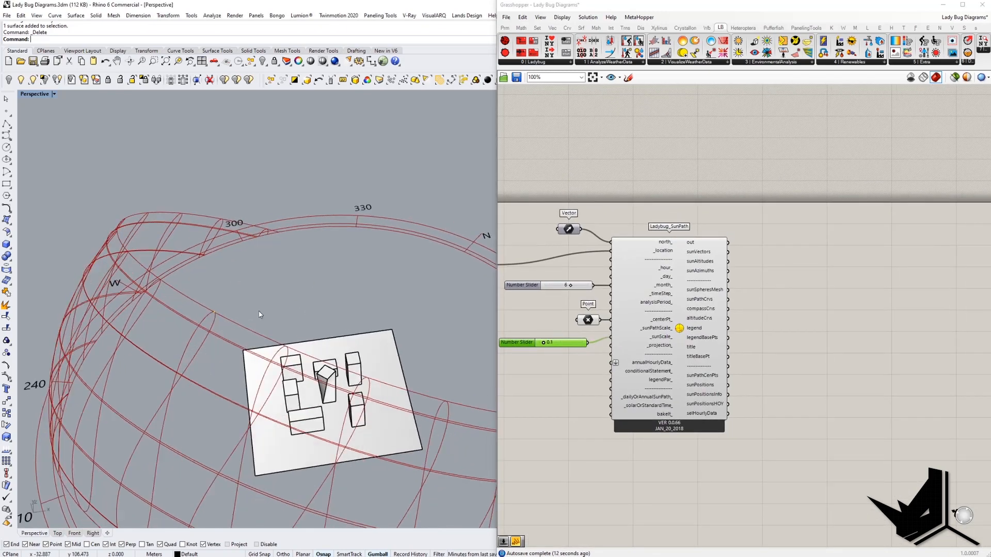
key(Print)
drag(161, 269, 442, 466)
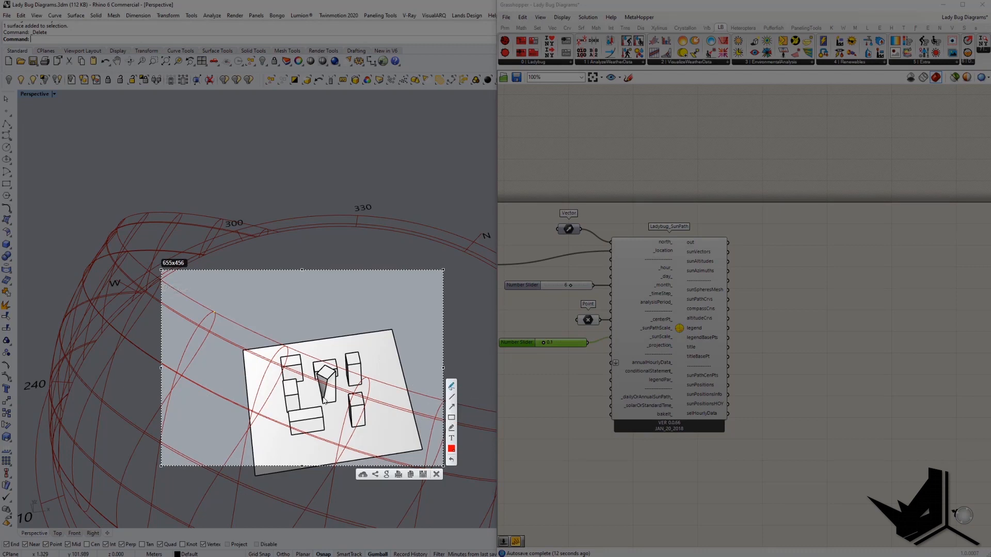
drag(324, 401, 327, 395)
drag(215, 313, 324, 396)
key(ctrl+c)
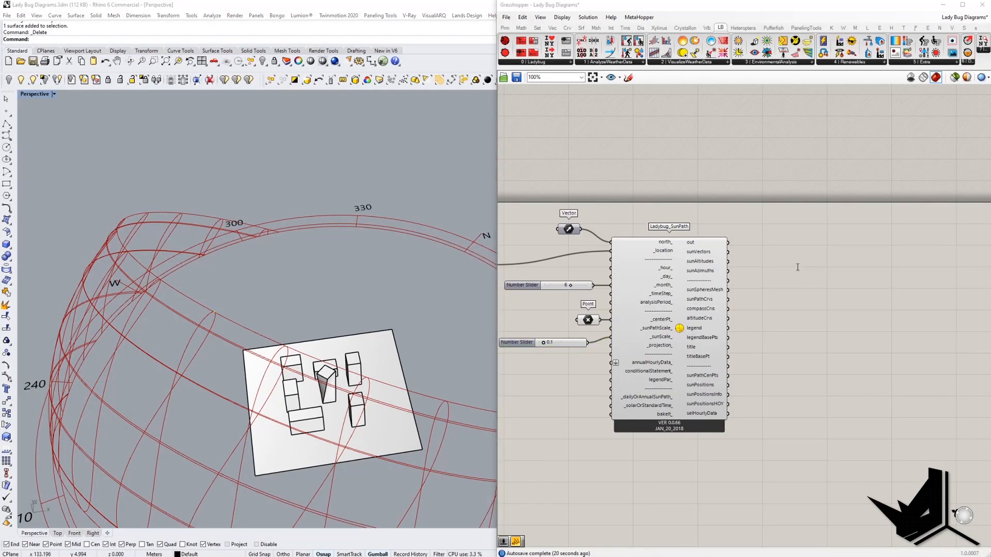
Step: Add a Line SDL component beside SunPath and a number slider with the value 200 for its length
double_click(791, 267)
text(line sdl)
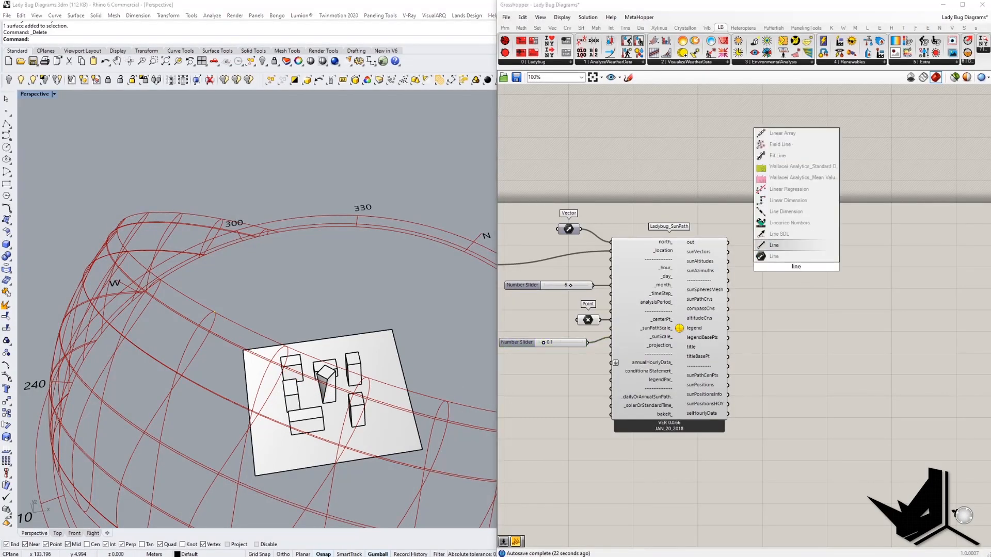
key(Return)
drag(795, 271, 868, 267)
double_click(804, 277)
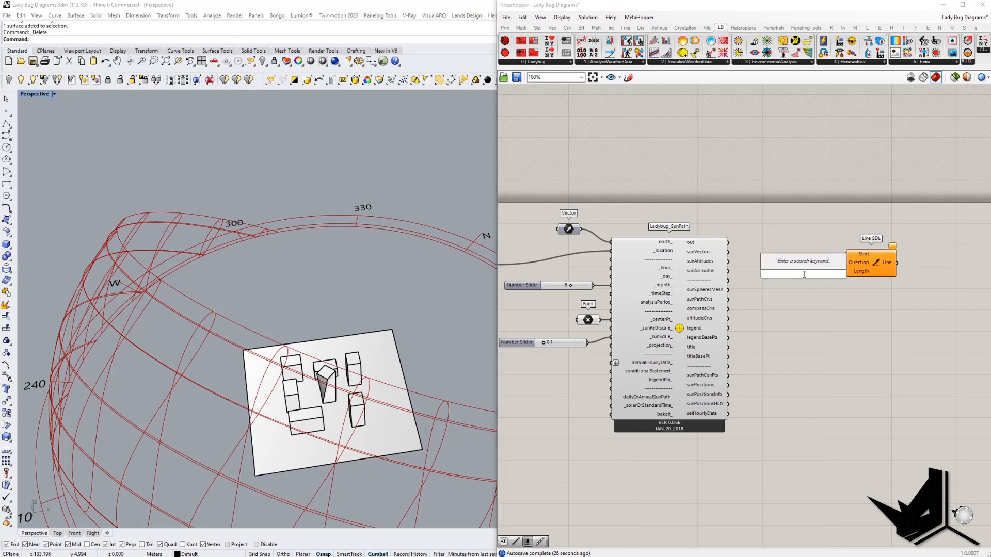
text(200)
key(Return)
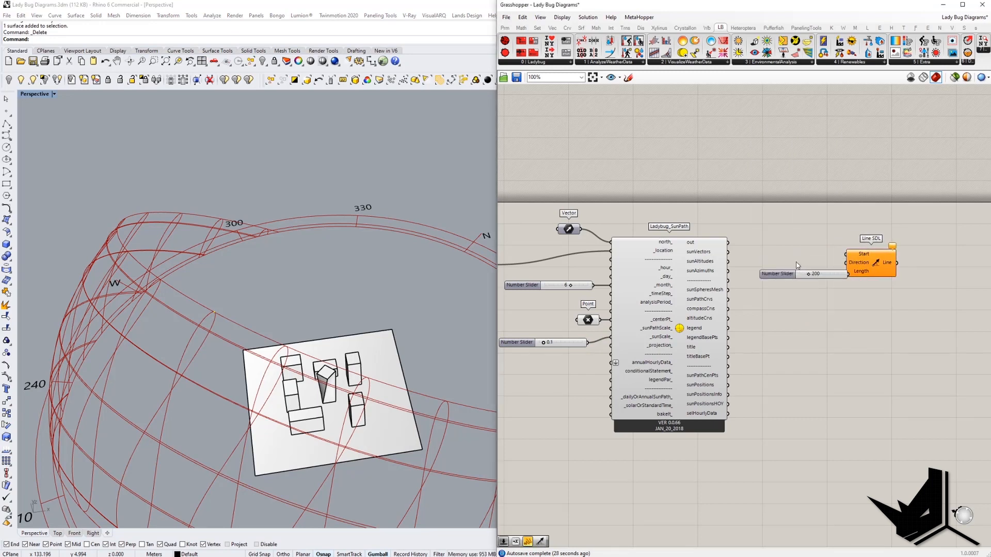
Step: Add a Negative component, feed it from the 200 slider, and connect its Result to Line SDL's Length input
double_click(796, 262)
text(neg)
key(Return)
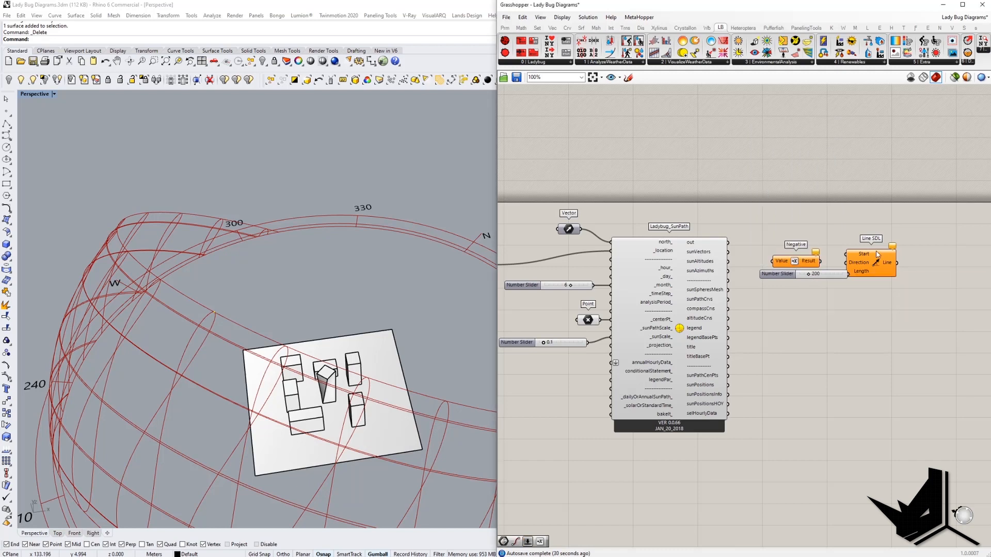
drag(877, 254, 938, 246)
drag(774, 263, 851, 279)
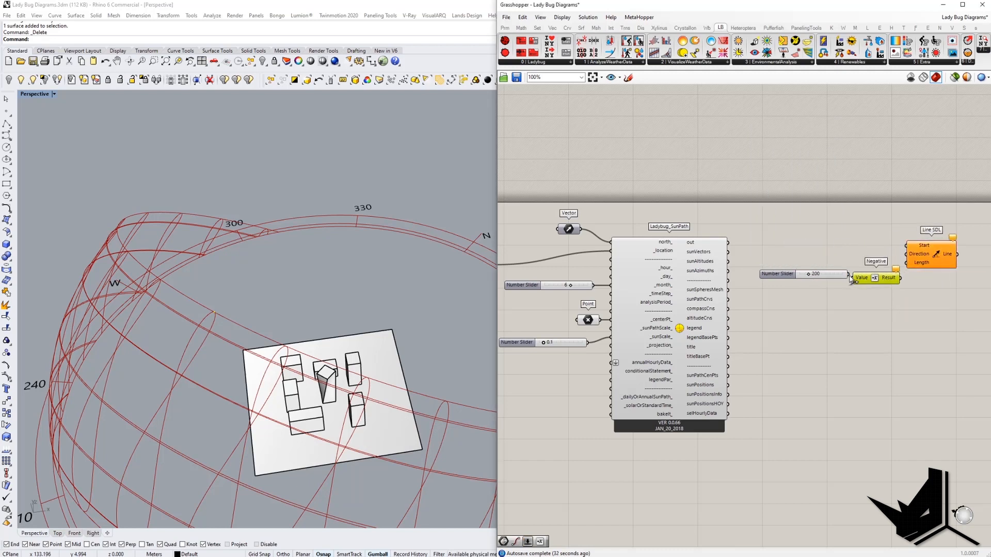
Step: Connect the Point parameter to Line SDL's Start input and SunPath's sunVectors output to its Direction input
drag(910, 268, 601, 322)
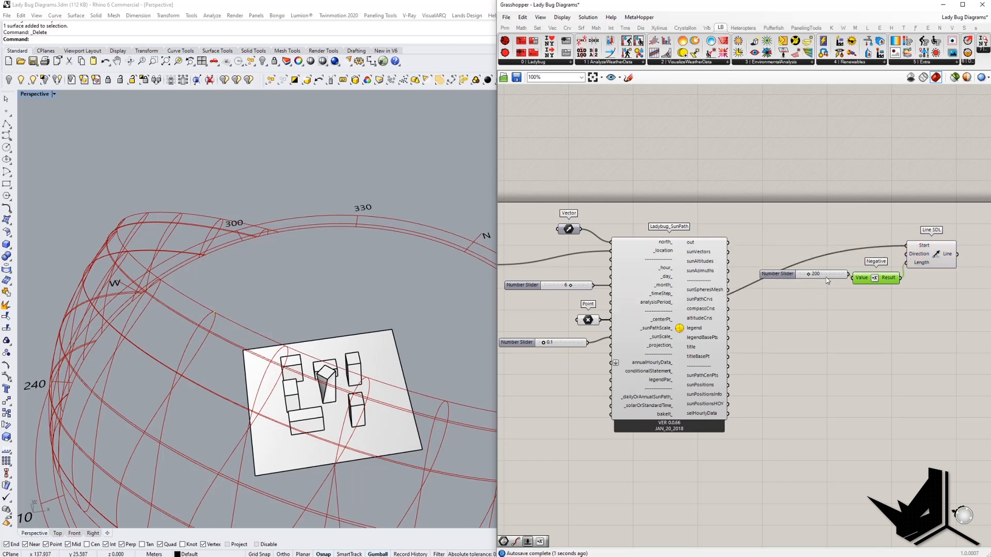
drag(731, 254, 907, 254)
shift+right_drag(308, 348, 345, 343)
right_drag(346, 343, 273, 338)
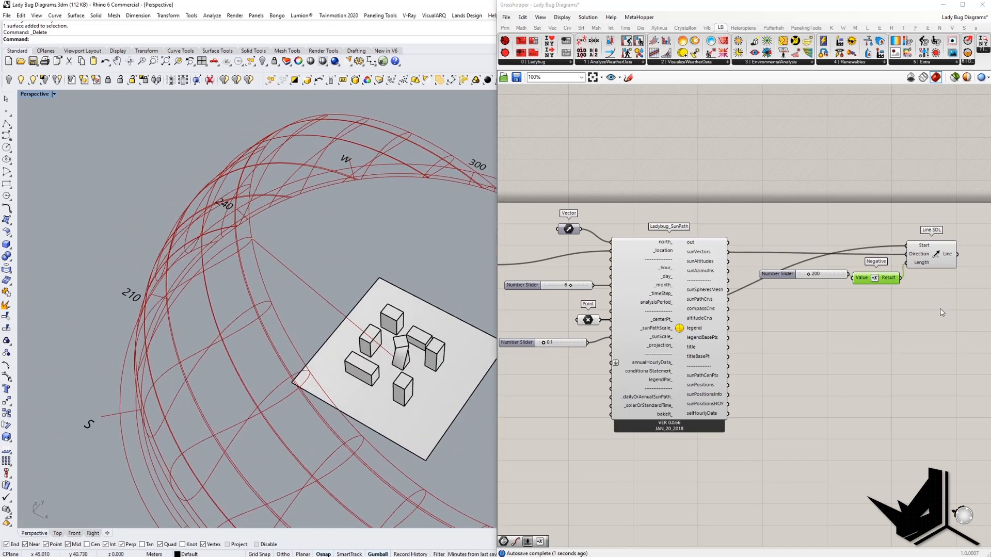
Step: Select the Line SDL component and examine its sun ray from the site's centre to the sun path in Rhino
click(948, 265)
right_drag(405, 310, 320, 283)
scroll(320, 283, down, 4)
shift+right_drag(361, 315, 397, 353)
scroll(283, 392, up, 5)
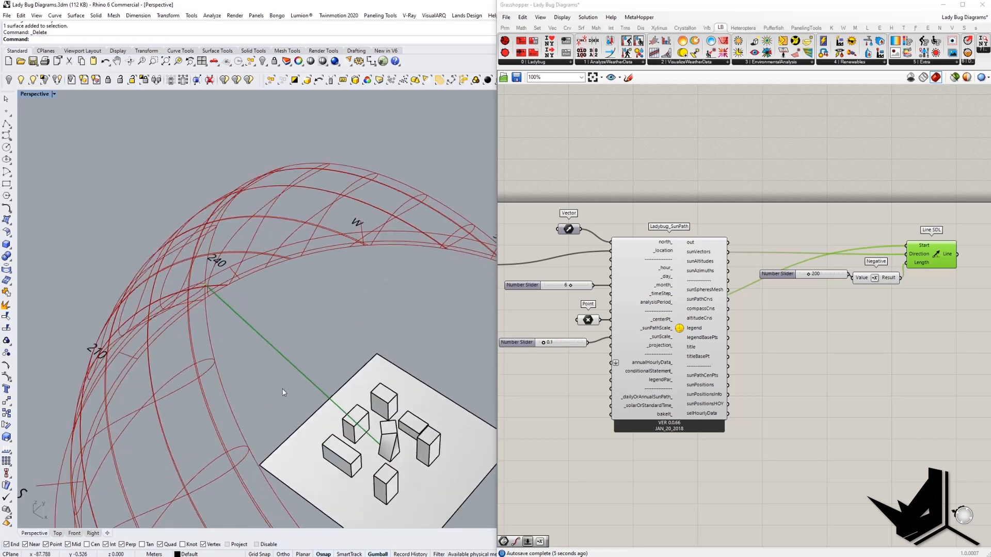
right_drag(284, 392, 362, 392)
scroll(384, 369, up, 6)
scroll(380, 379, down, 8)
scroll(379, 333, down, 6)
right_drag(379, 330, 313, 324)
Step: Temporarily connect analysisPeriod to SunPath's analysisPeriod_ input, inspect the period's sun-ray lines in Rhino, and disconnect it again
right_drag(573, 385, 710, 354)
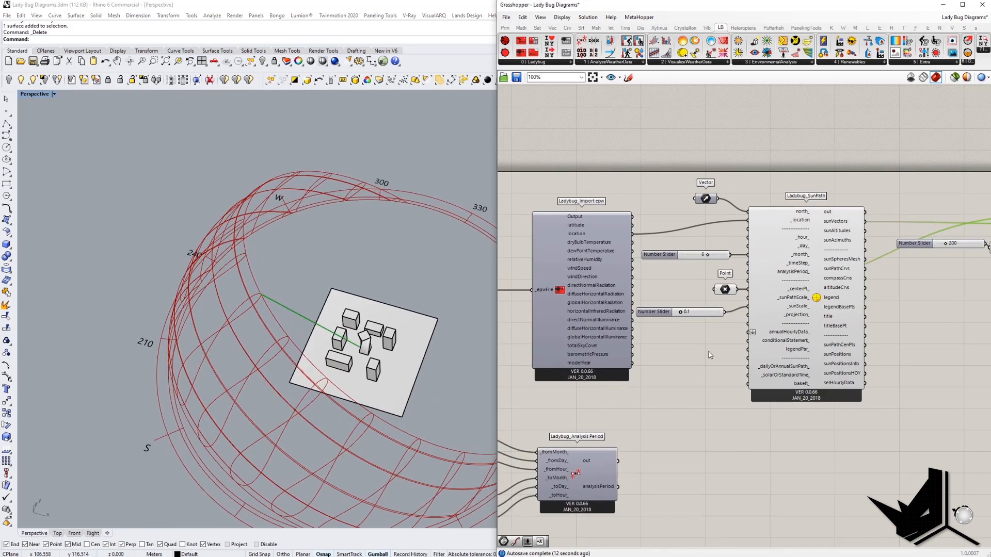
scroll(708, 353, down, 2)
middle_click(696, 354)
scroll(666, 402, up, 3)
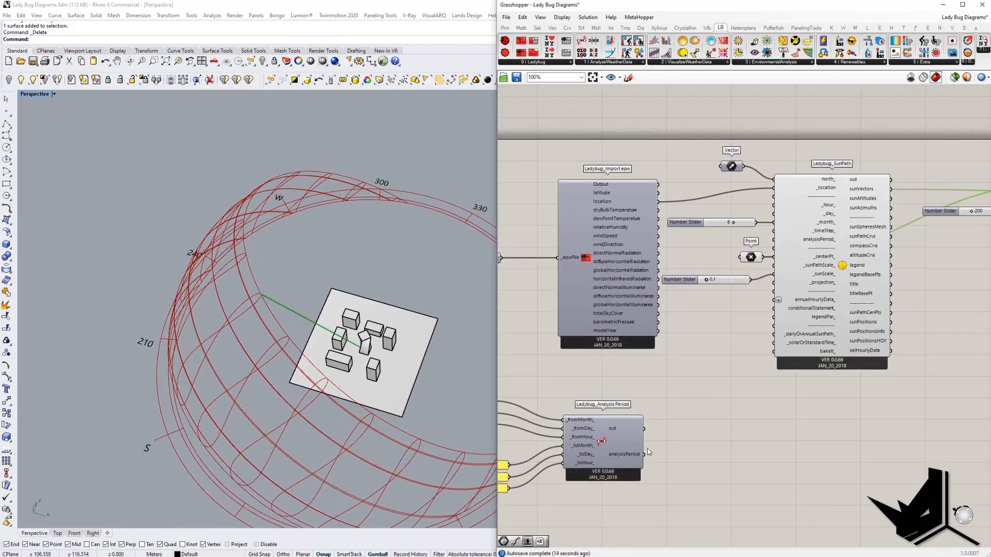
drag(644, 454, 776, 243)
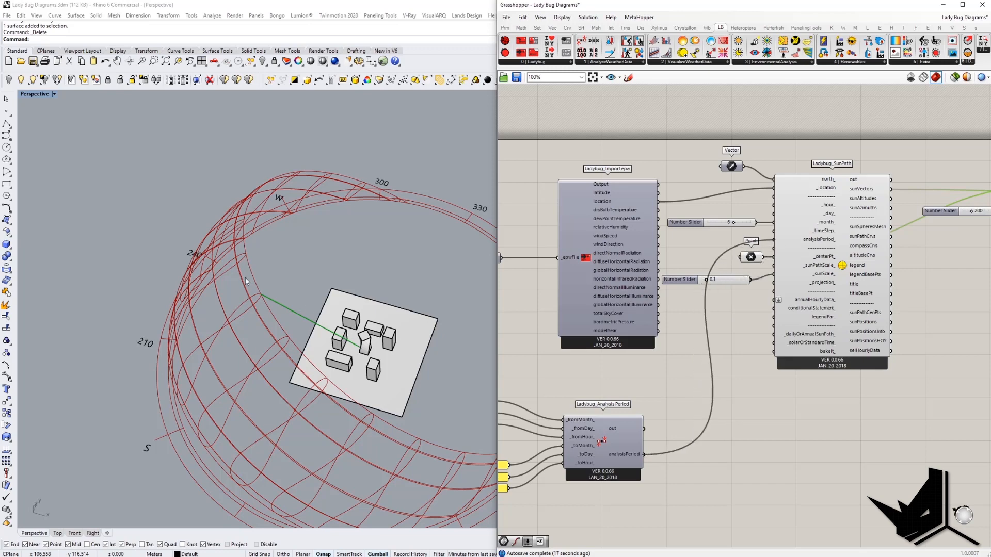
right_drag(268, 249, 399, 396)
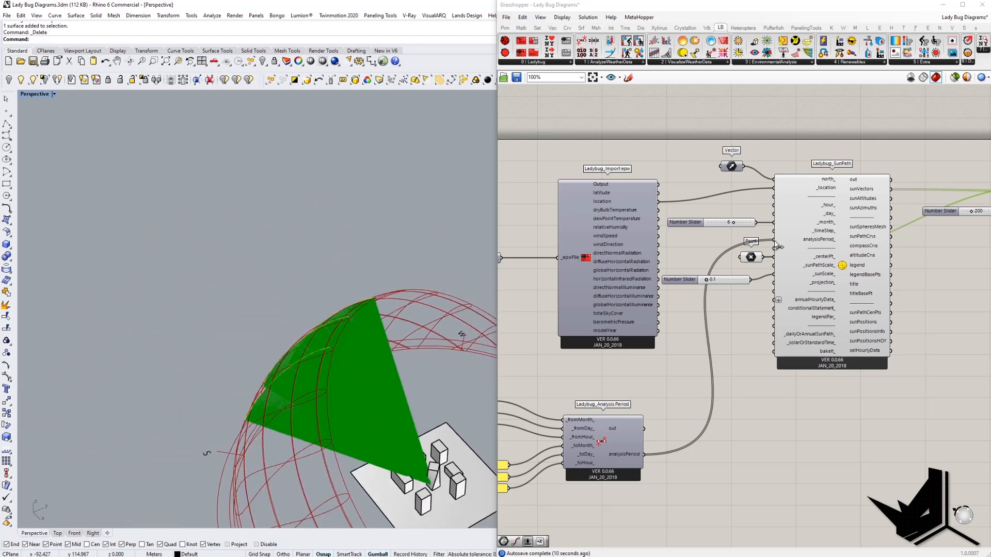
drag(774, 240, 644, 456)
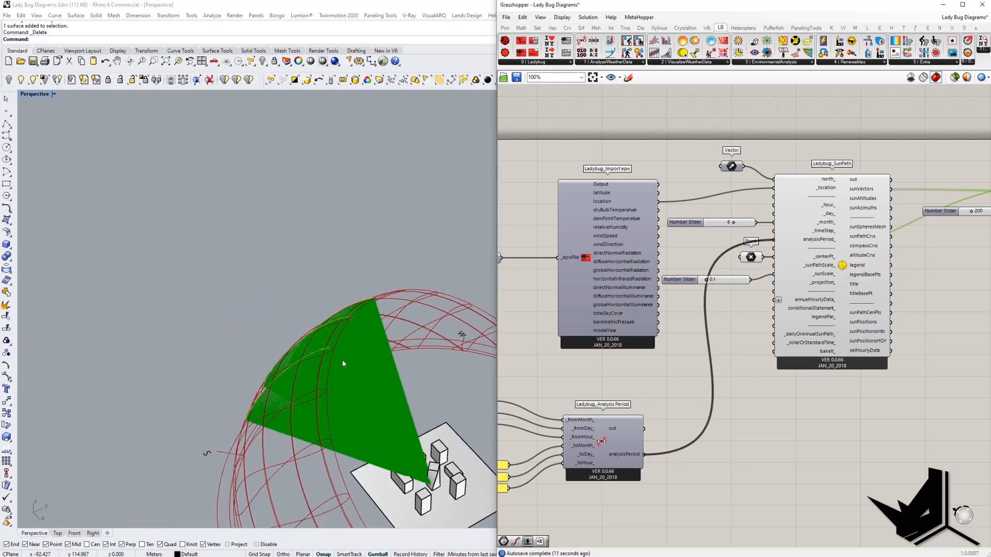
right_drag(346, 364, 309, 341)
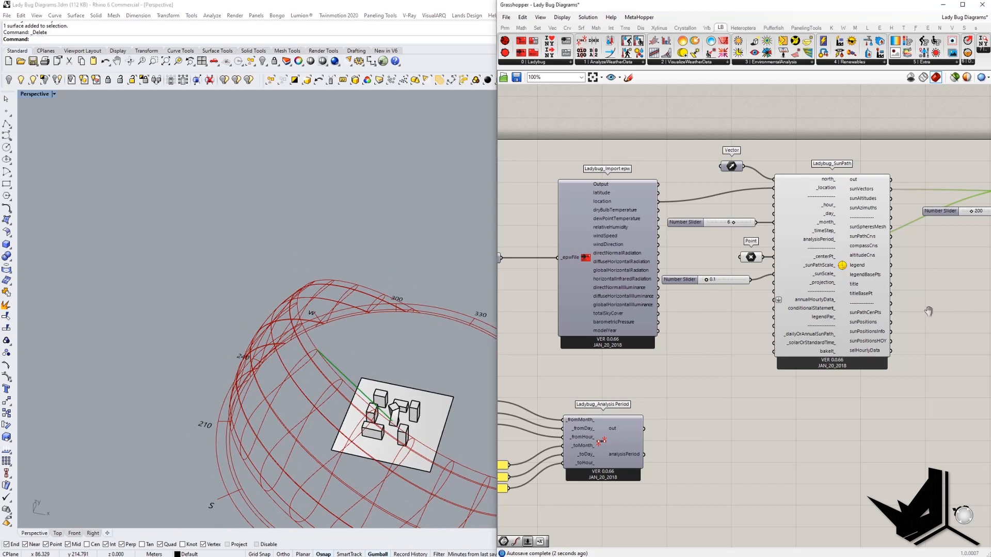
Step: Turn off the Line SDL component's preview and check the sun path around the buildings in Rhino
right_drag(927, 311, 741, 321)
right_click(908, 201)
click(924, 217)
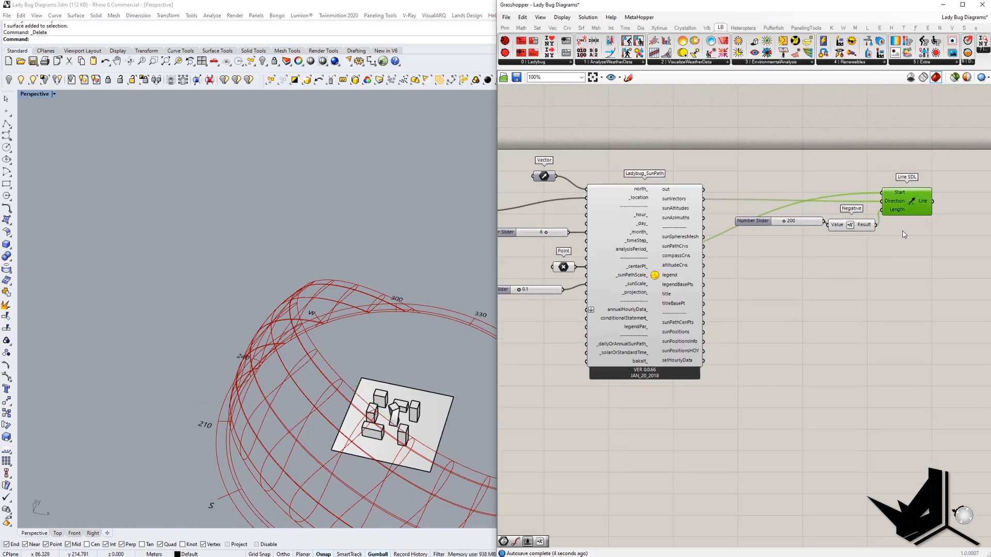
right_drag(351, 384, 395, 382)
shift+right_drag(395, 381, 315, 346)
right_drag(569, 327, 760, 369)
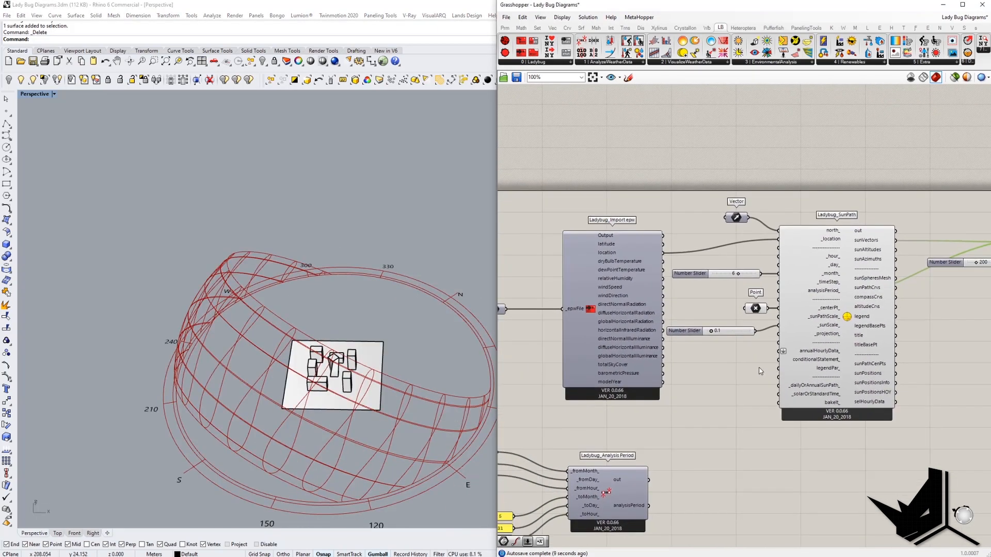
Step: Connect Import epw's dryBulbTemperature output to SunPath's annualHourlyData_ input and Analysis Period's analysisPeriod output to SunPath's analysisPeriod_ input
scroll(617, 321, up, 2)
drag(617, 321, 586, 321)
right_drag(711, 389, 676, 382)
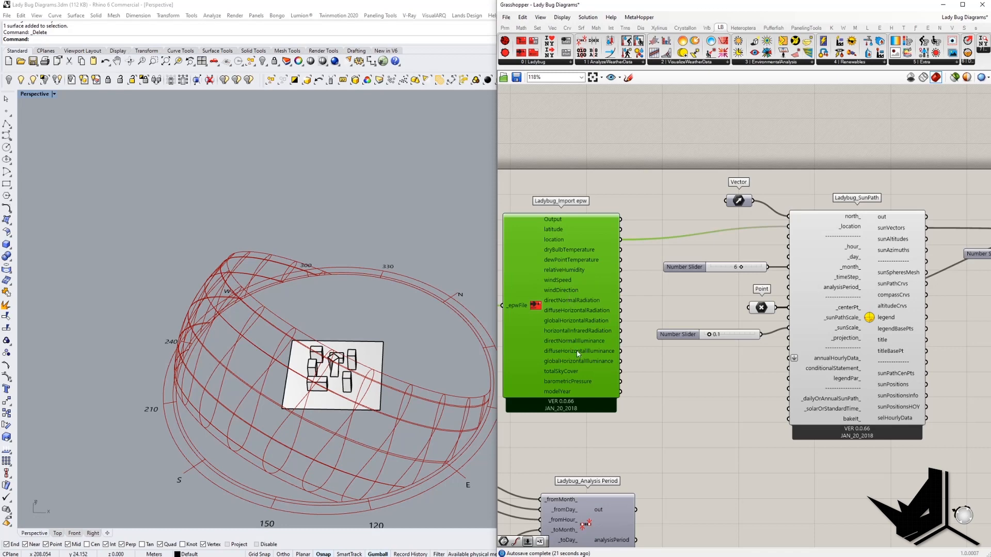
right_drag(671, 440, 673, 415)
right_drag(661, 450, 642, 437)
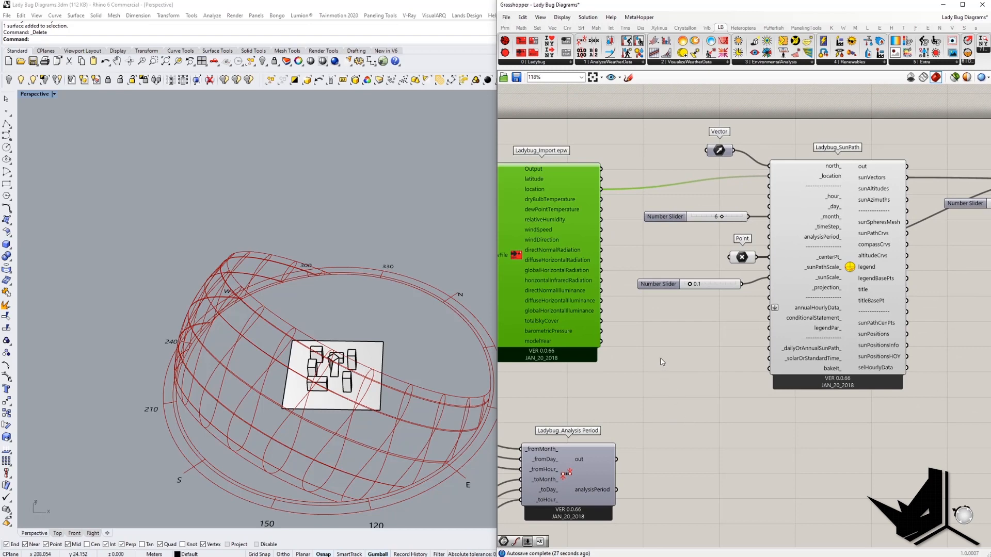
right_drag(643, 366, 685, 382)
right_drag(661, 451, 785, 353)
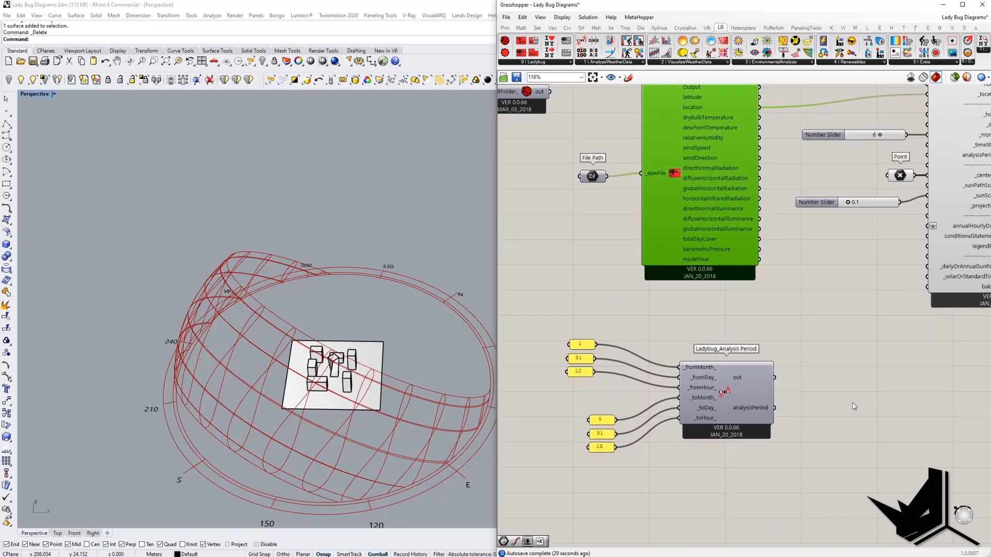
right_drag(854, 406, 714, 436)
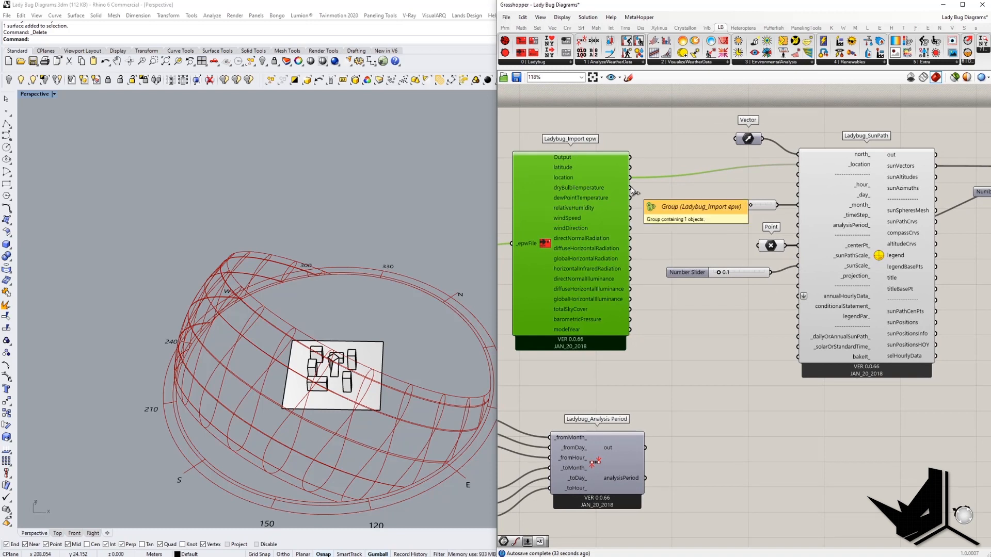
drag(631, 189, 798, 297)
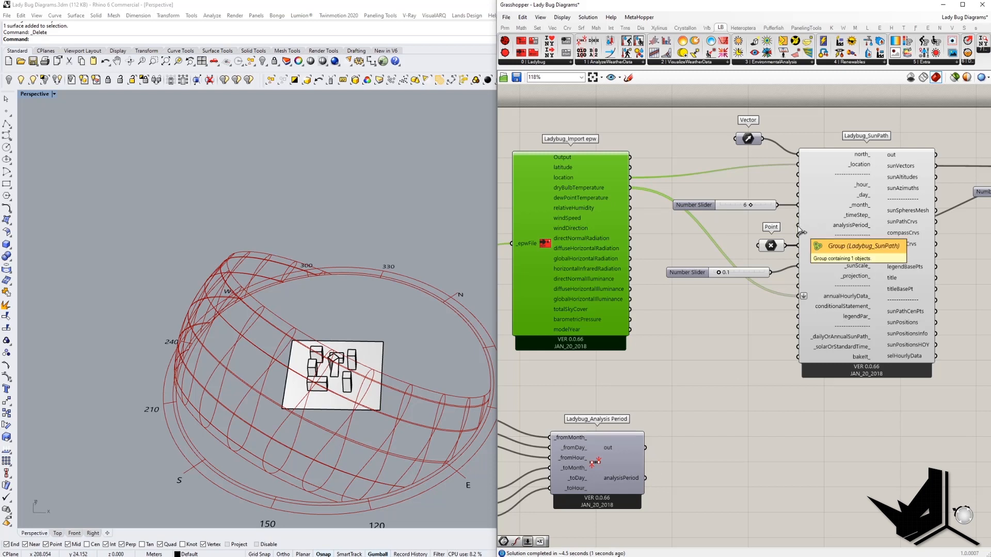
drag(800, 230, 652, 482)
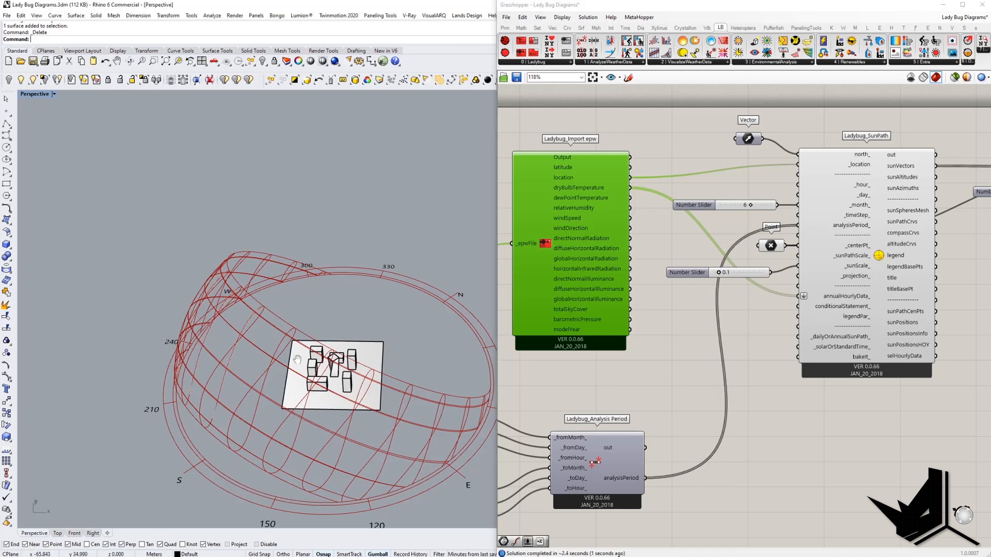
Step: Examine the temperature-coloured sun positions along the sun path beside the buildings in the Rhino perspective view
scroll(377, 367, down, 6)
scroll(261, 389, up, 4)
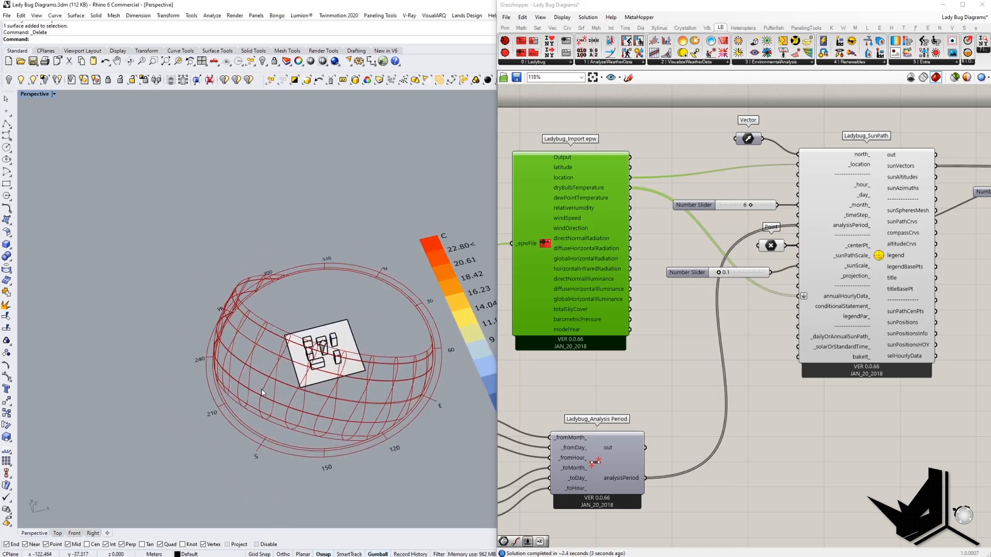
scroll(259, 268, up, 6)
scroll(262, 280, down, 3)
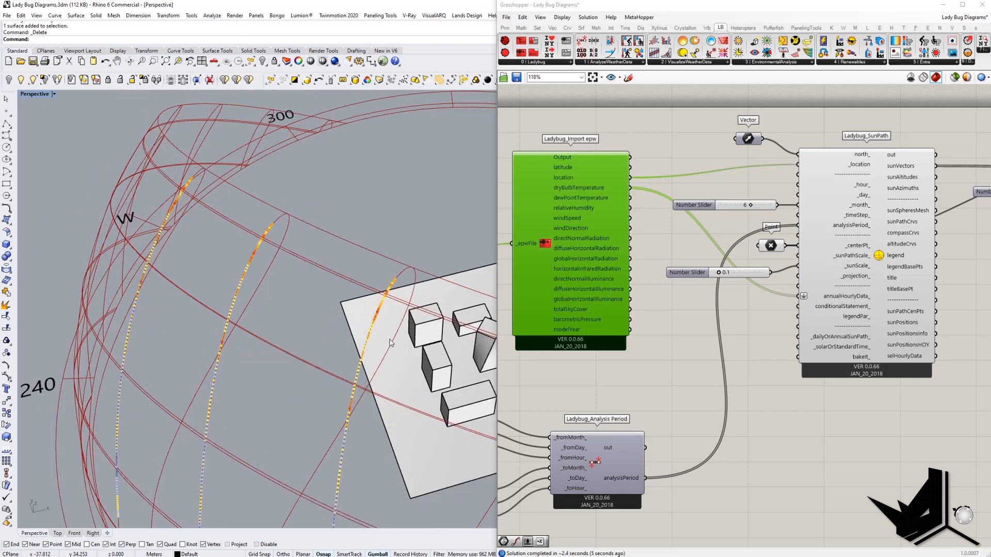
right_drag(390, 341, 335, 299)
scroll(335, 298, down, 2)
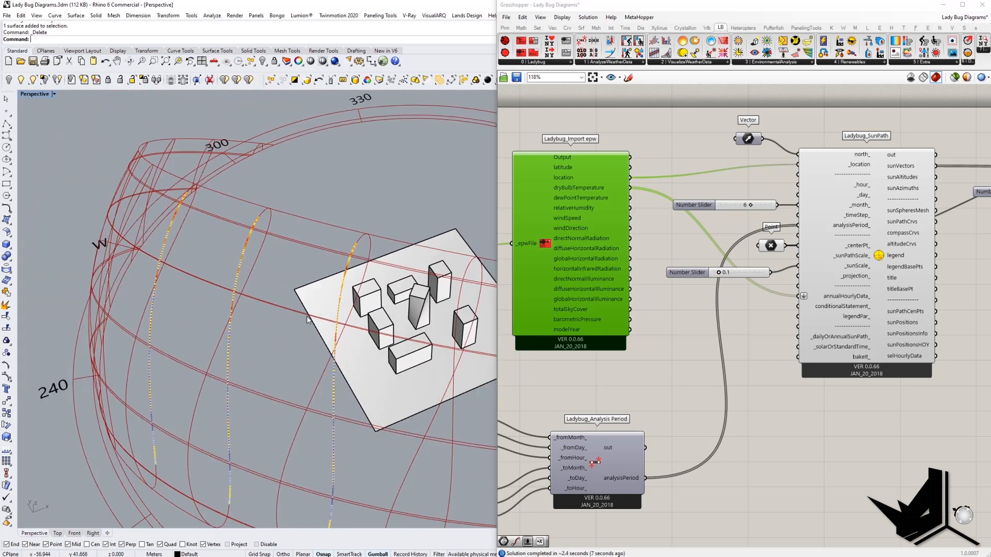
scroll(359, 313, up, 5)
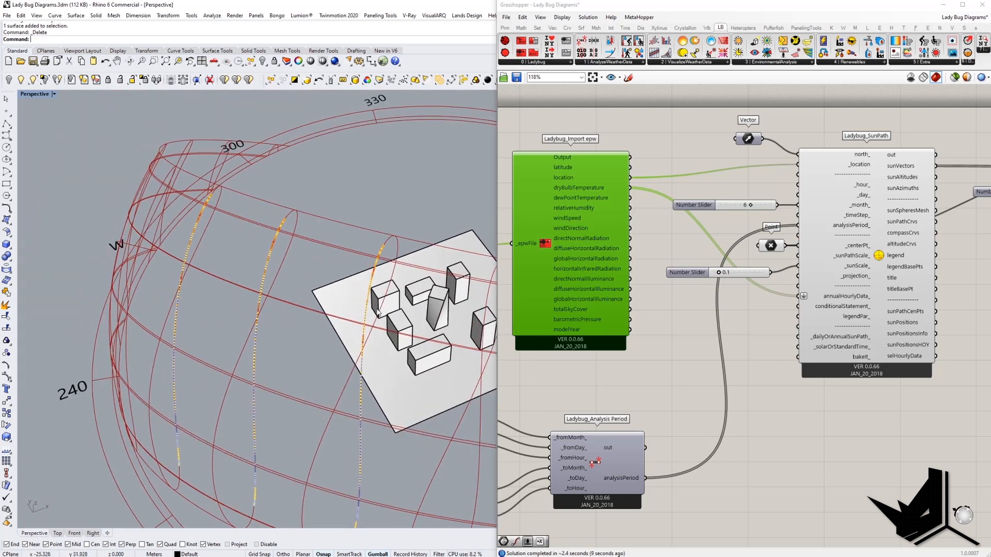
scroll(356, 301, down, 6)
right_drag(356, 301, 463, 215)
scroll(261, 303, down, 6)
right_drag(312, 349, 324, 357)
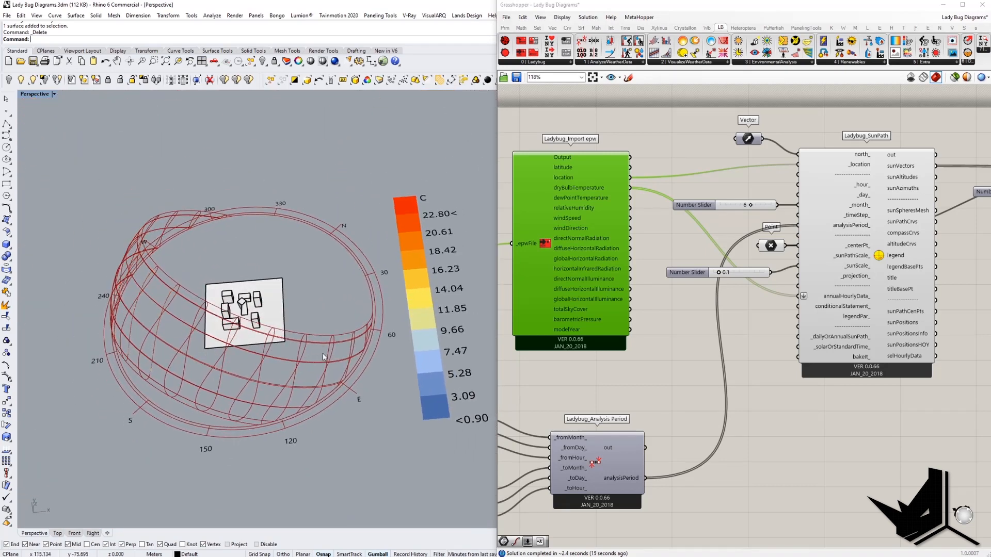
Step: Compare the Celsius legend's colours with the analysis period's sun positions in Rhino, from the whole sun path down to single suns
scroll(269, 357, up, 10)
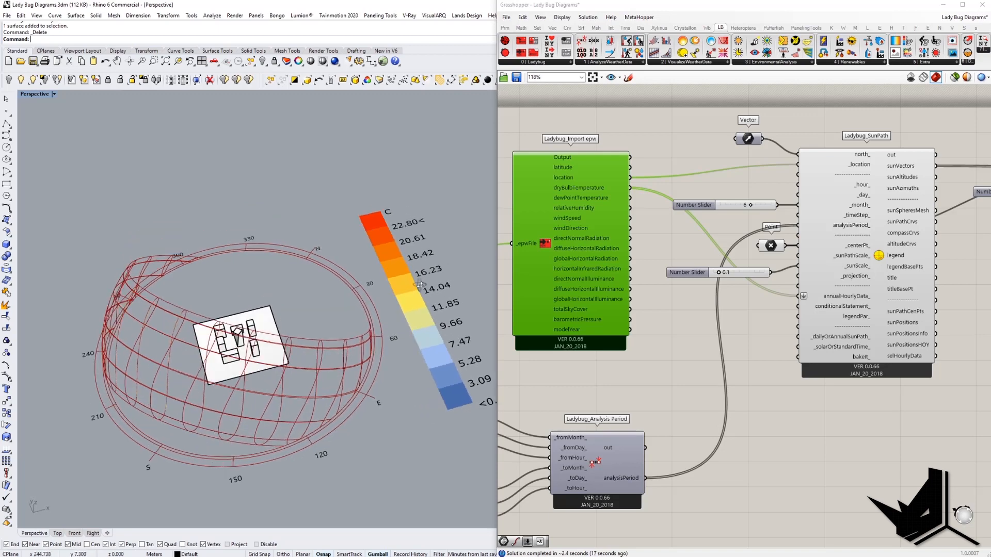
scroll(269, 356, up, 3)
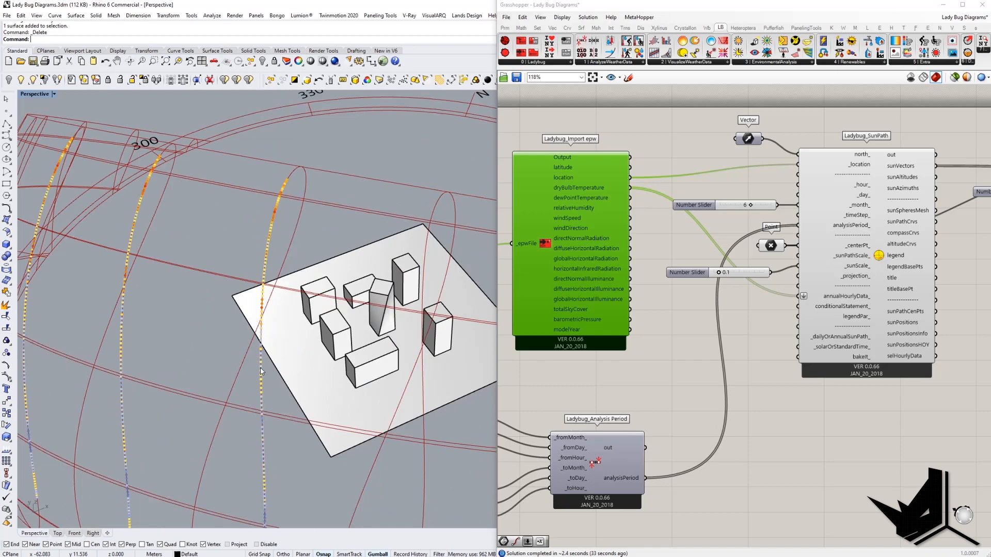
scroll(263, 371, down, 5)
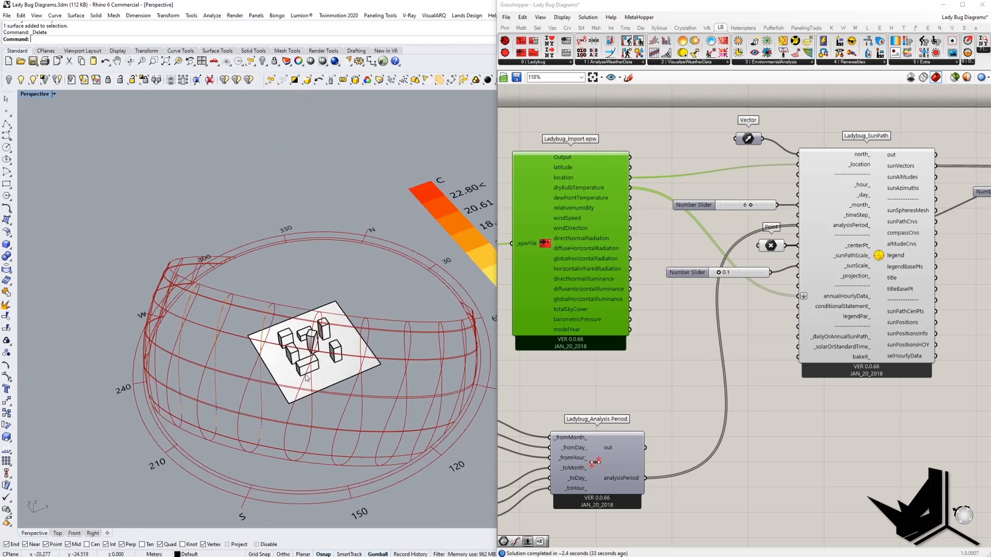
right_drag(264, 371, 228, 333)
scroll(226, 331, up, 10)
scroll(226, 332, down, 5)
right_drag(361, 355, 267, 396)
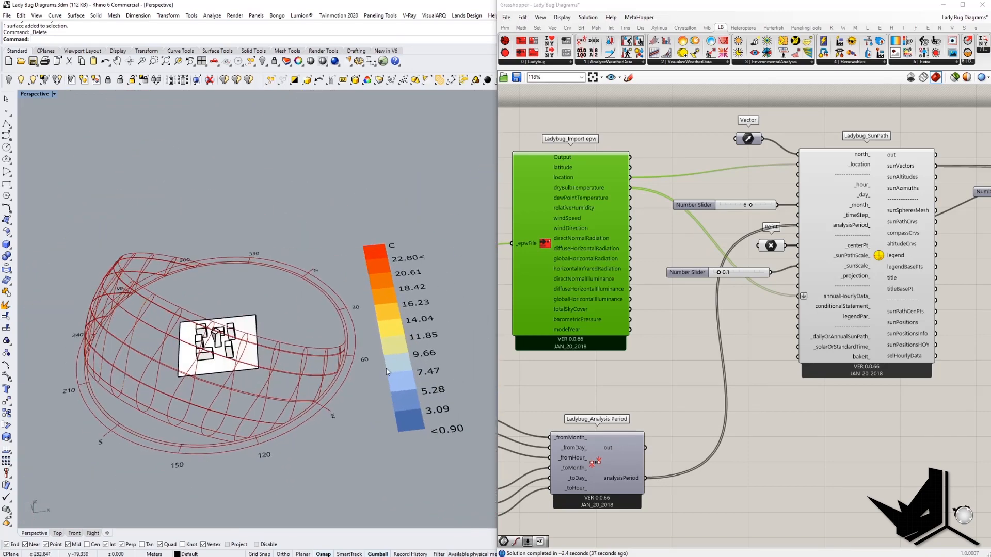
right_drag(387, 372, 276, 345)
scroll(275, 346, up, 10)
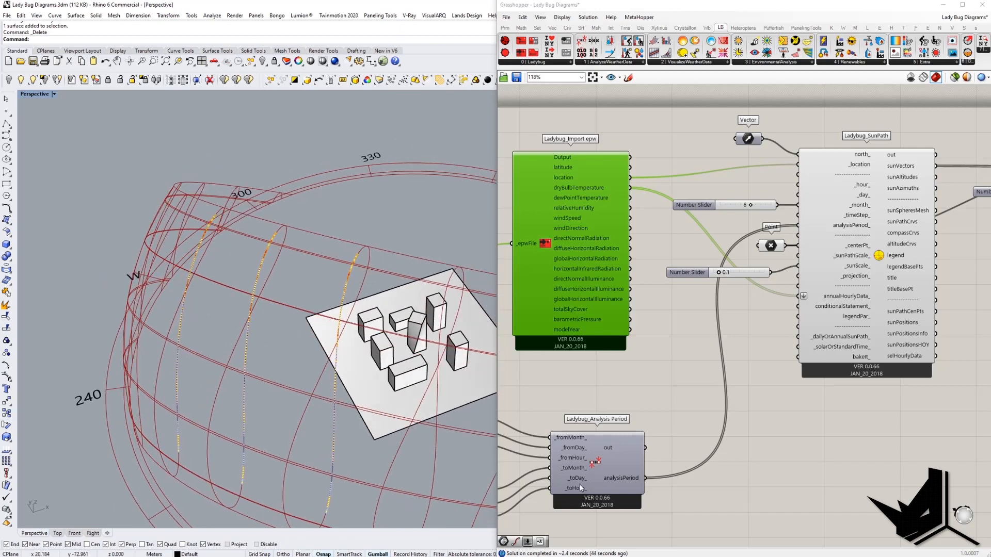
right_drag(350, 376, 340, 356)
scroll(374, 419, up, 5)
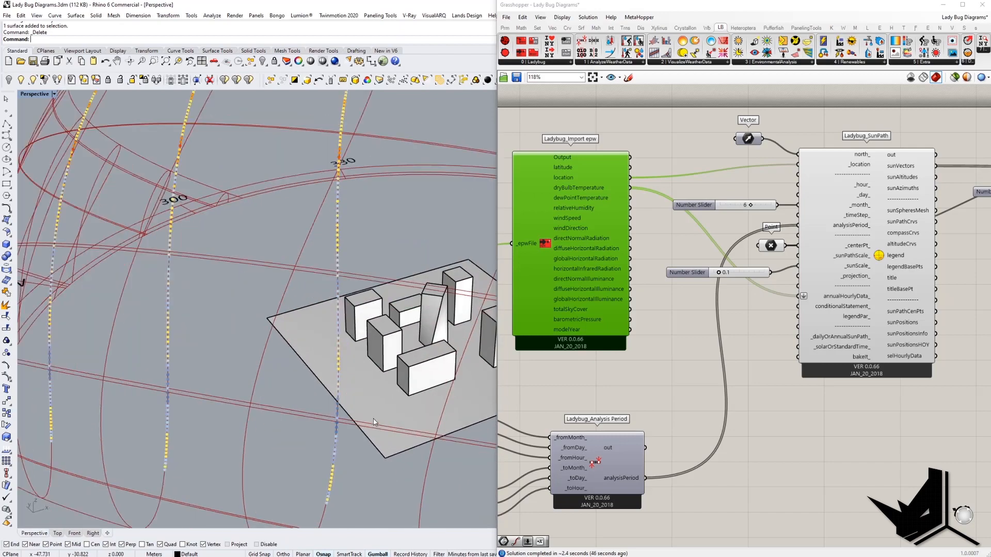
right_drag(376, 423, 351, 408)
scroll(350, 409, down, 10)
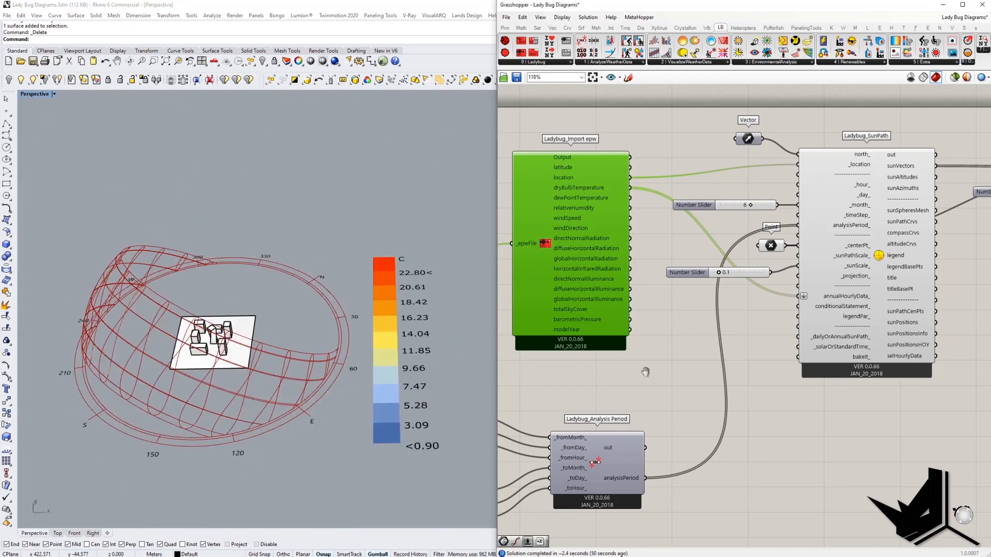
Step: Add Import epw's relativeHumidity output as a second source for SunPath's annualHourlyData_ input, keeping the dryBulbTemperature connection
right_drag(677, 261, 648, 262)
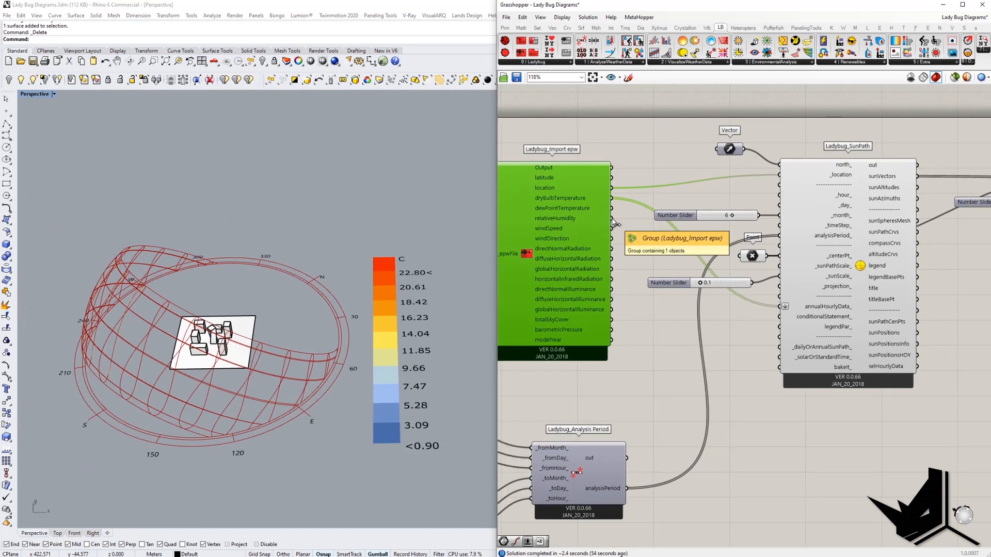
shift+drag(613, 220, 779, 309)
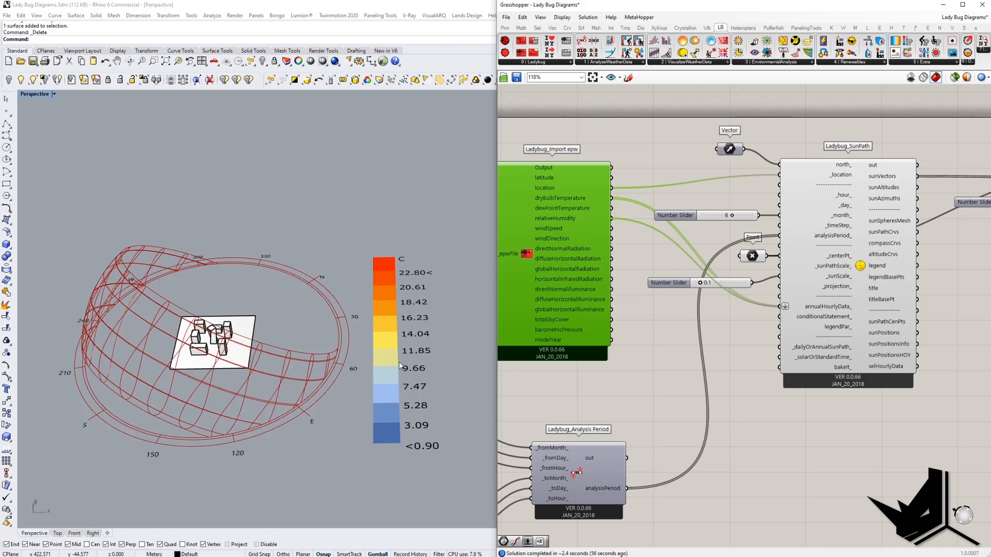
Step: Inspect the second, humidity-coloured sun path and its percentage legend in the Rhino perspective view
right_drag(321, 360, 334, 340)
scroll(261, 403, up, 9)
scroll(269, 340, down, 3)
scroll(237, 391, down, 5)
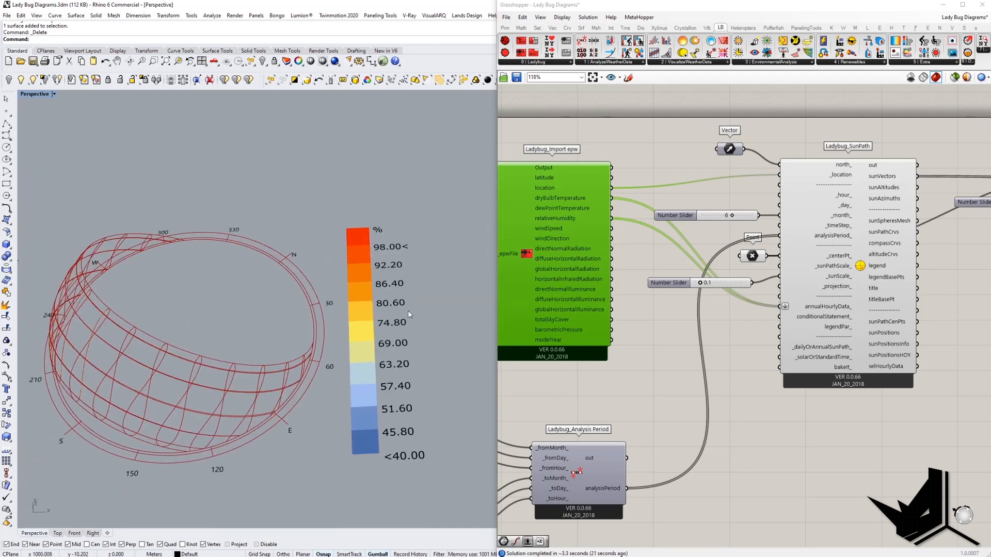
scroll(323, 351, up, 8)
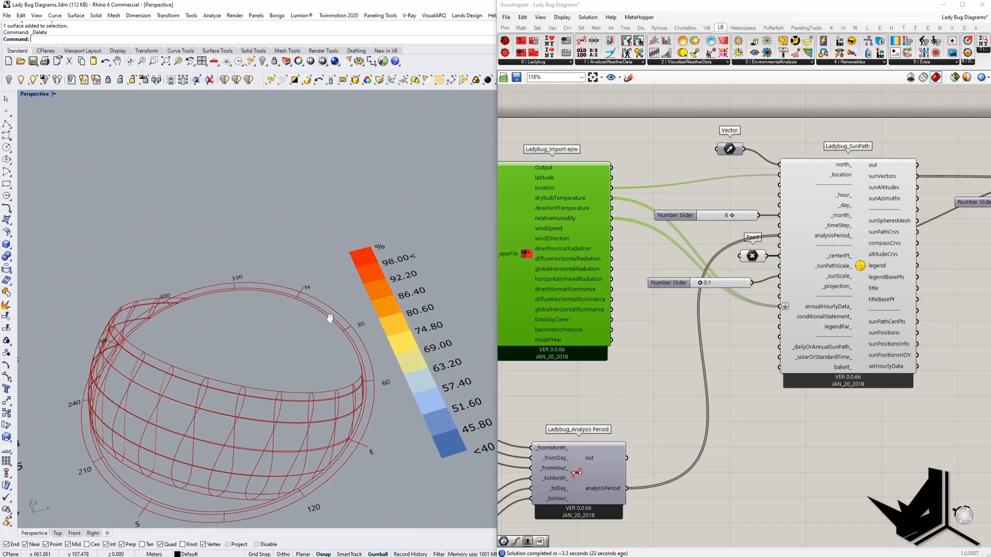
scroll(336, 381, up, 5)
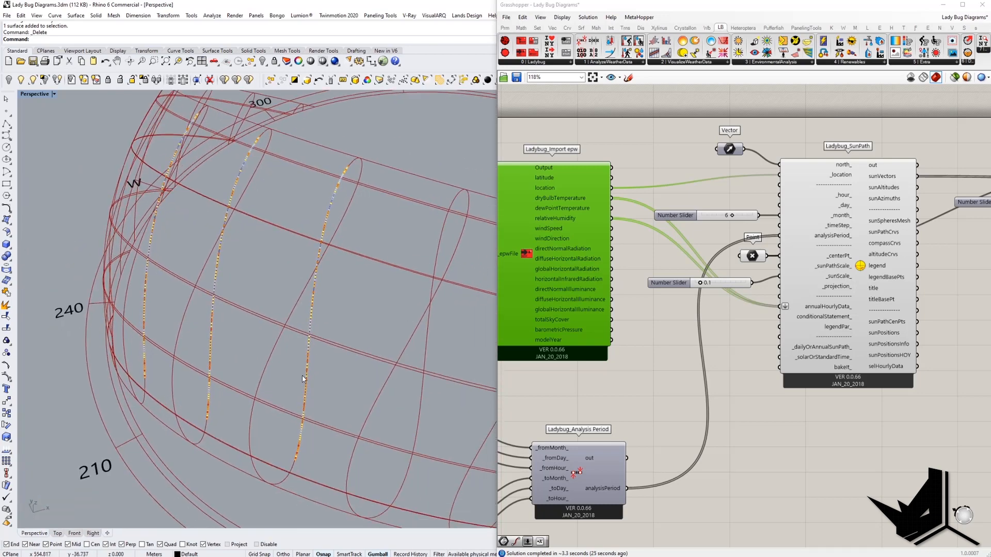
scroll(331, 240, down, 5)
scroll(323, 277, up, 4)
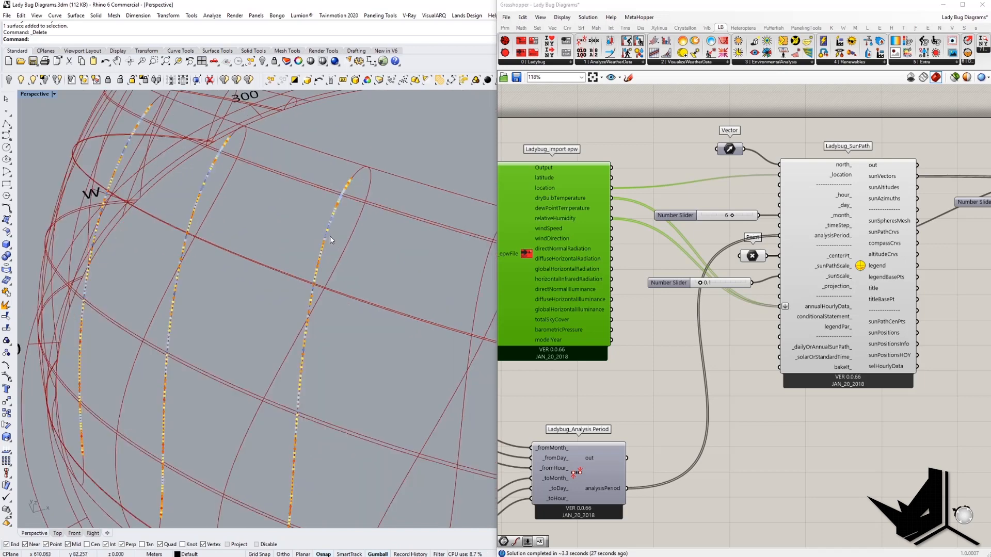
scroll(233, 298, down, 5)
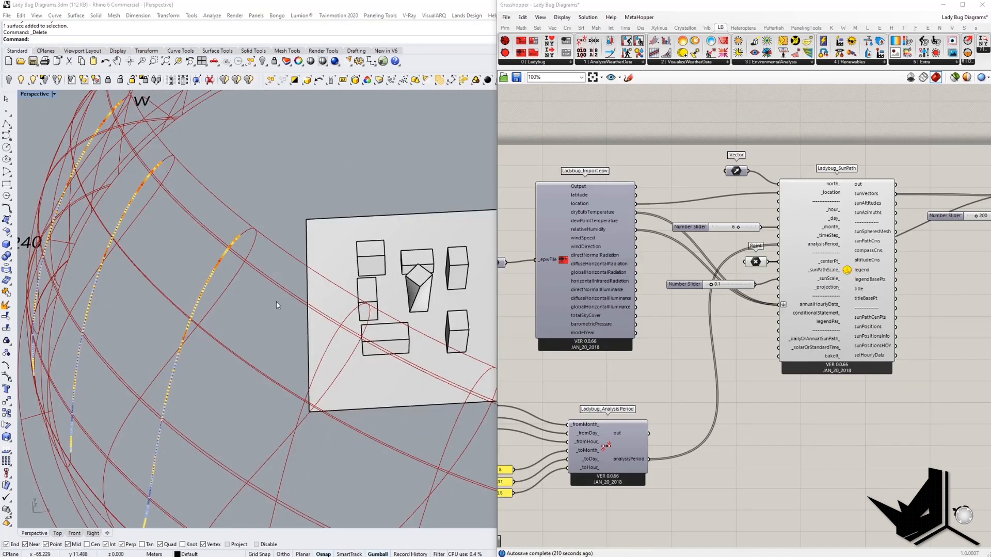
Step: Capture a screenshot region around the temperature-coloured sun positions and buildings in Rhino and copy it to the clipboard
mouse_move(272, 302)
shift+right_down()
mouse_move(290, 294)
mouse_move(272, 298)
shift+right_up()
key(Print)
drag(119, 164, 577, 403)
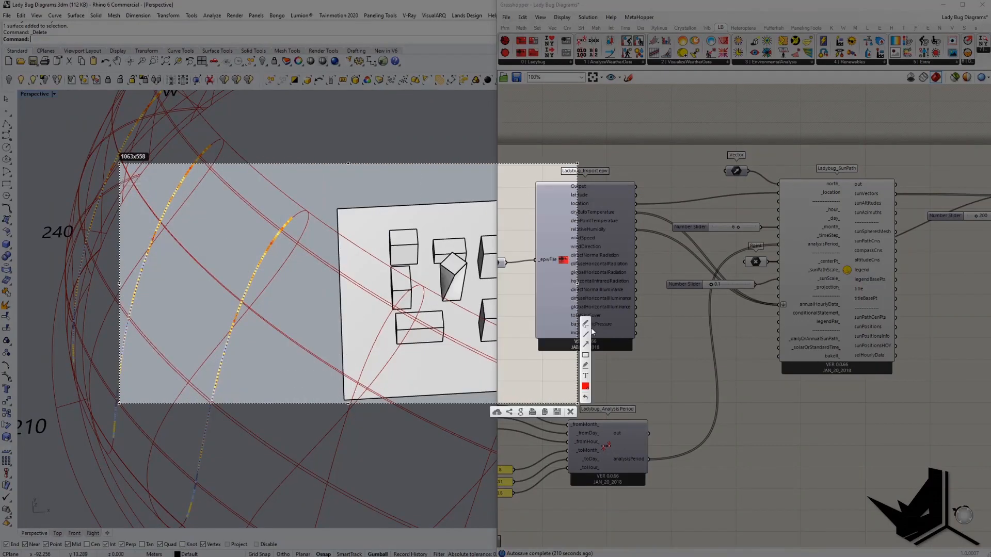
mouse_move(262, 256)
mouse_down()
mouse_move(472, 325)
mouse_move(475, 309)
mouse_up()
key(ctrl+c)
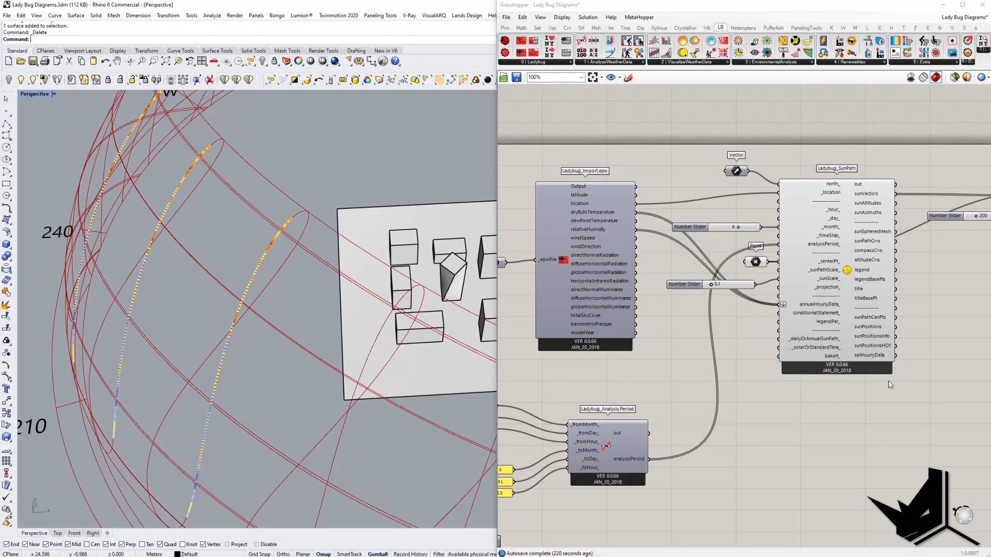
Step: Add a Text Tag component beside SunPath and connect sunPositions to its Location input and sunPositionsInfo to its Text input
right_drag(889, 383, 808, 372)
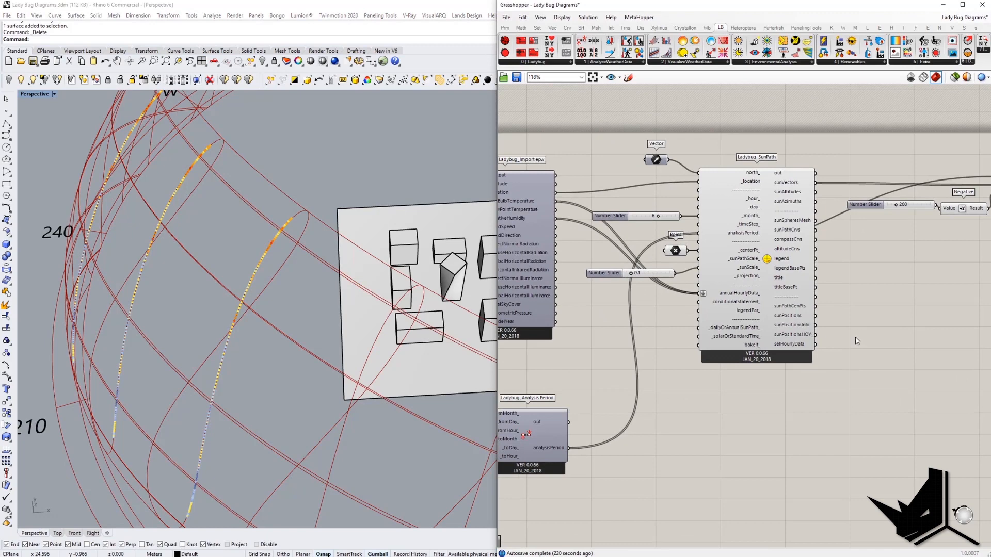
scroll(857, 340, up, 2)
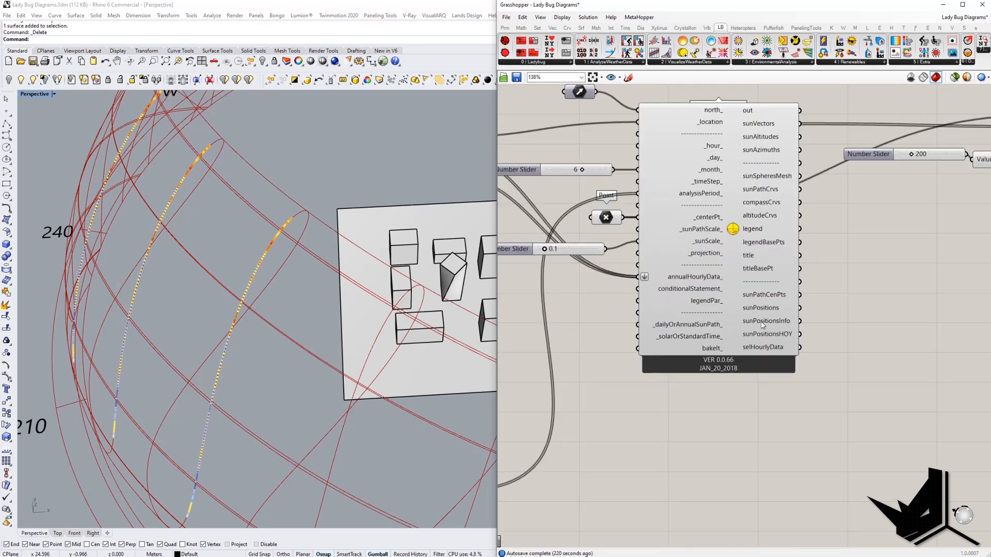
right_drag(880, 330, 812, 324)
double_click(812, 323)
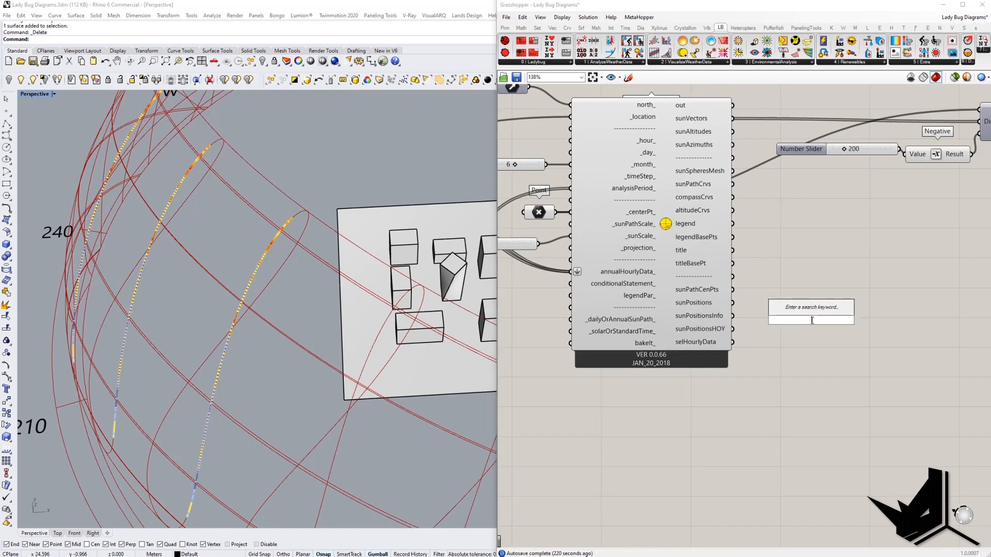
text(texttage)
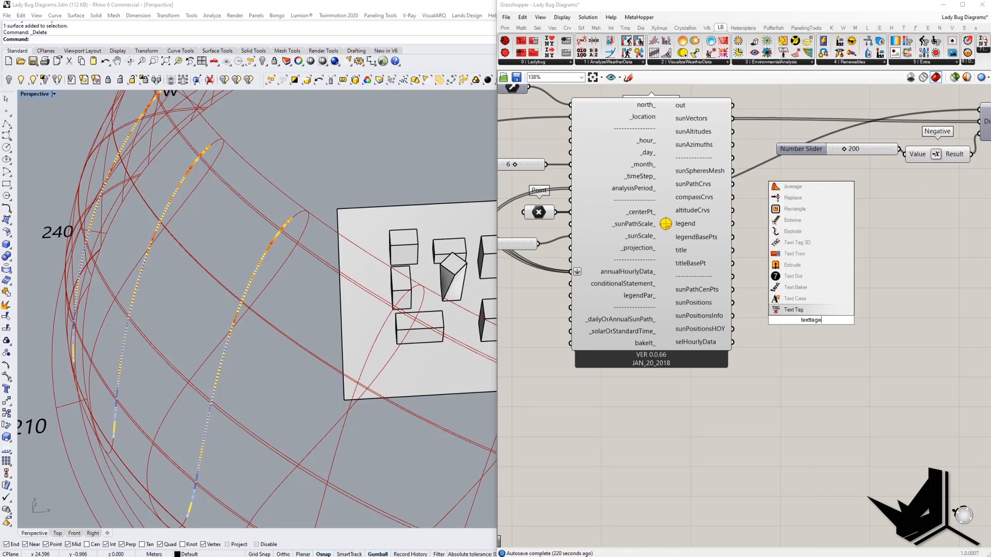
key(Return)
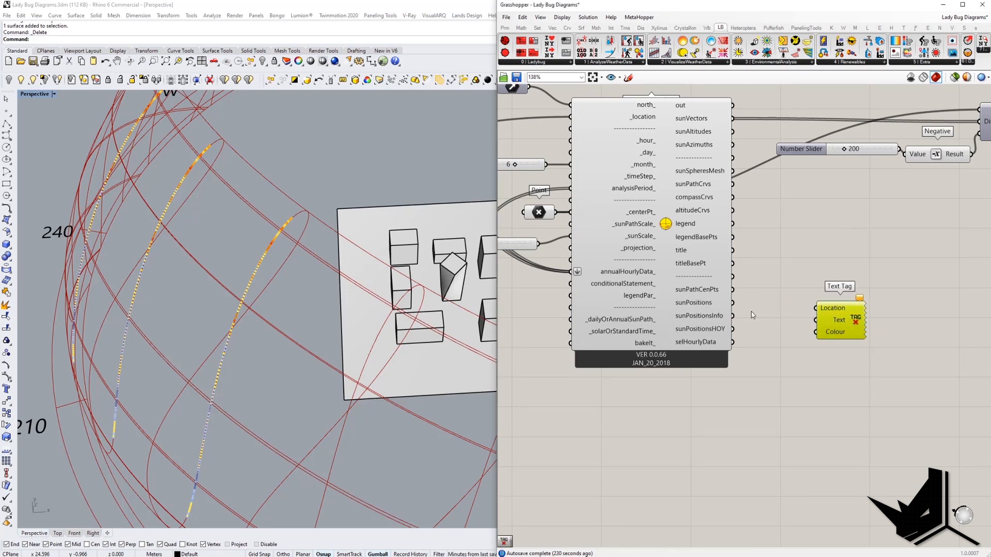
drag(733, 305, 816, 308)
drag(733, 316, 870, 321)
Step: Examine the date, hour and temperature tags on the sun positions in the Rhino perspective view
shift+right_drag(236, 334, 262, 349)
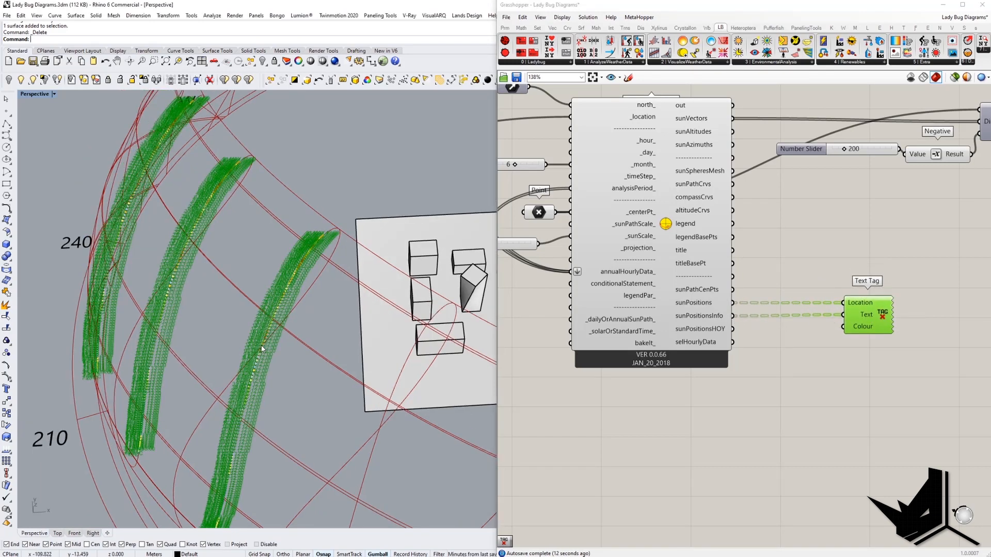
scroll(262, 349, up, 5)
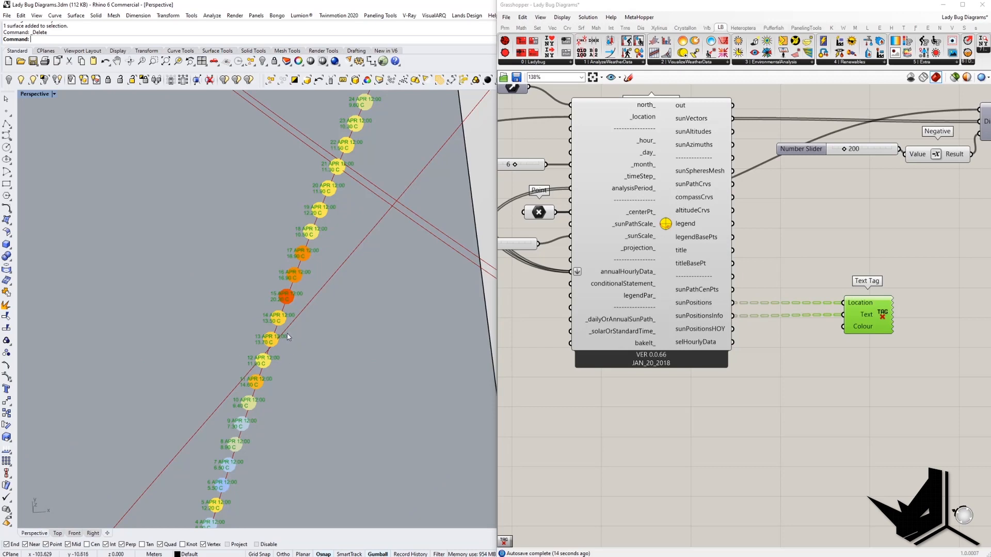
shift+right_drag(273, 389, 231, 289)
scroll(271, 364, down, 10)
scroll(231, 289, up, 2)
scroll(231, 289, up, 6)
scroll(243, 305, down, 6)
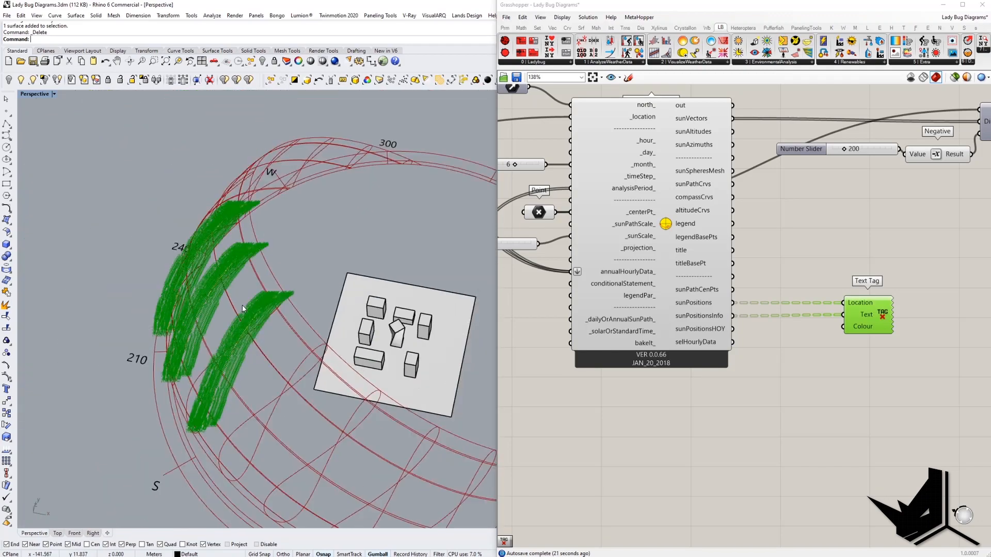
Step: Check the sun-position tags up close and turn off the preview of the Text Tag component
scroll(242, 305, up, 3)
scroll(254, 317, up, 2)
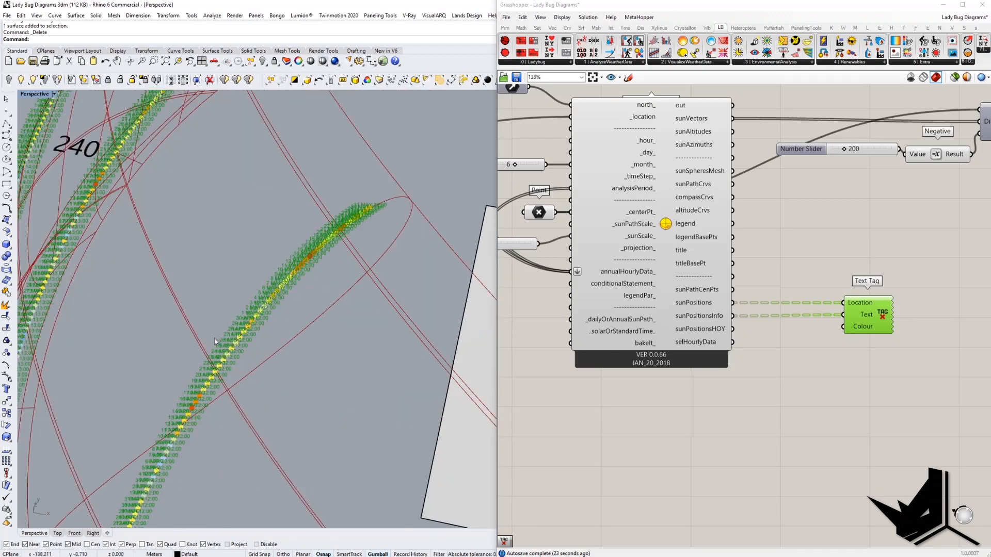
scroll(324, 284, up, 3)
scroll(296, 333, down, 8)
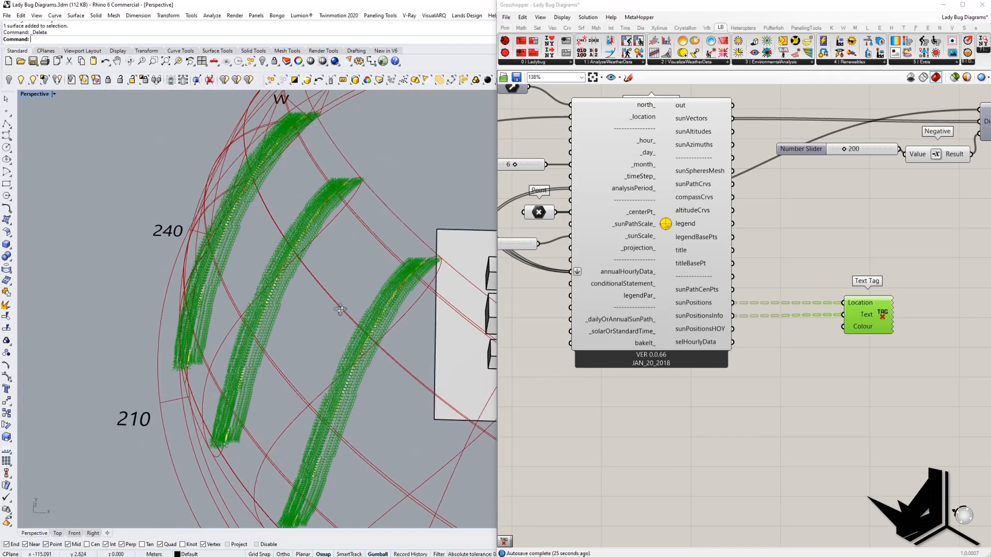
right_drag(392, 335, 269, 328)
click(908, 308)
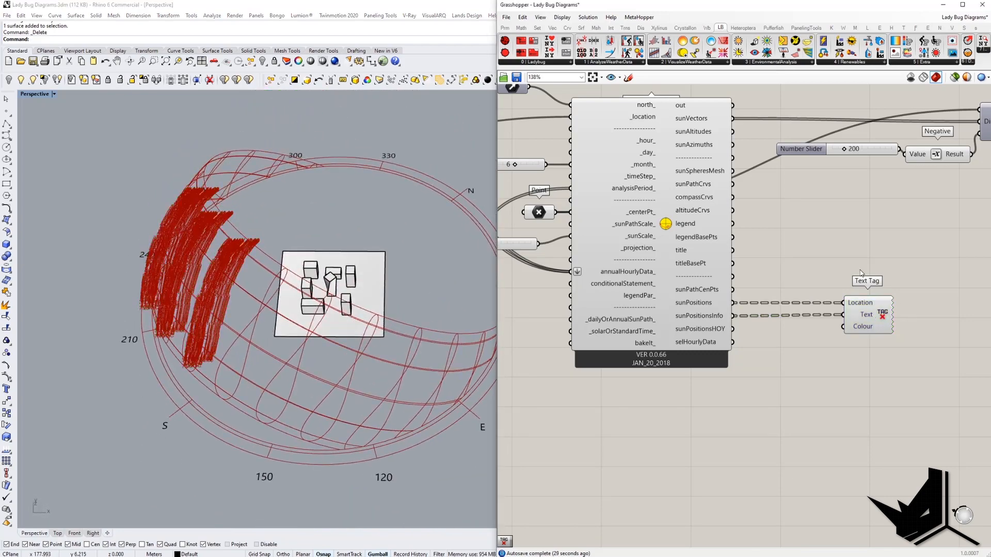
right_click(866, 320)
mouse_move(896, 331)
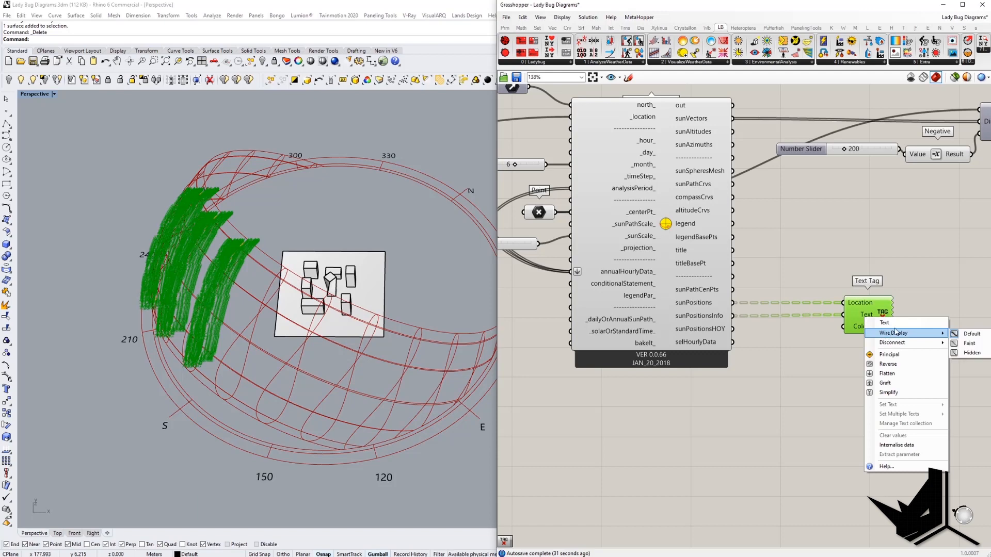
click(908, 281)
middle_click(871, 319)
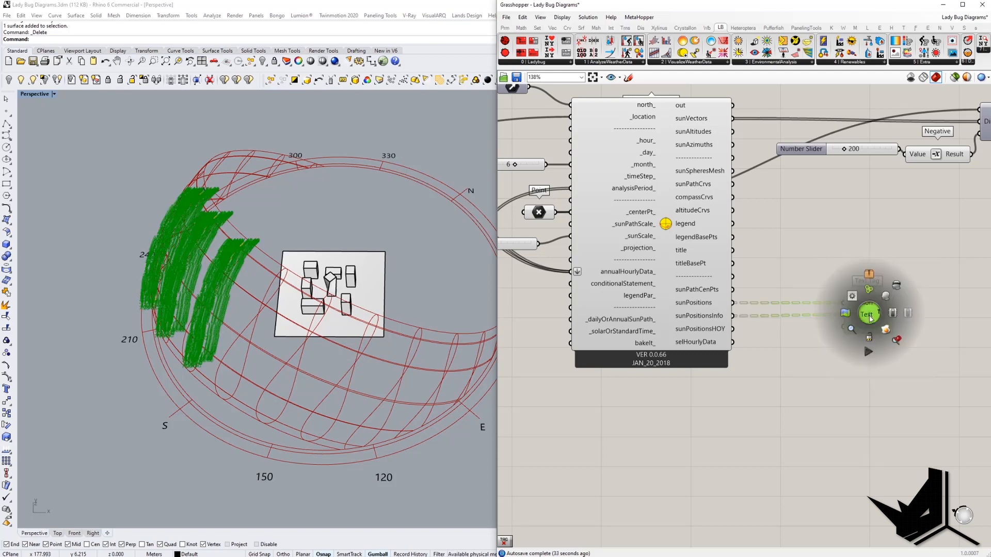
click(897, 290)
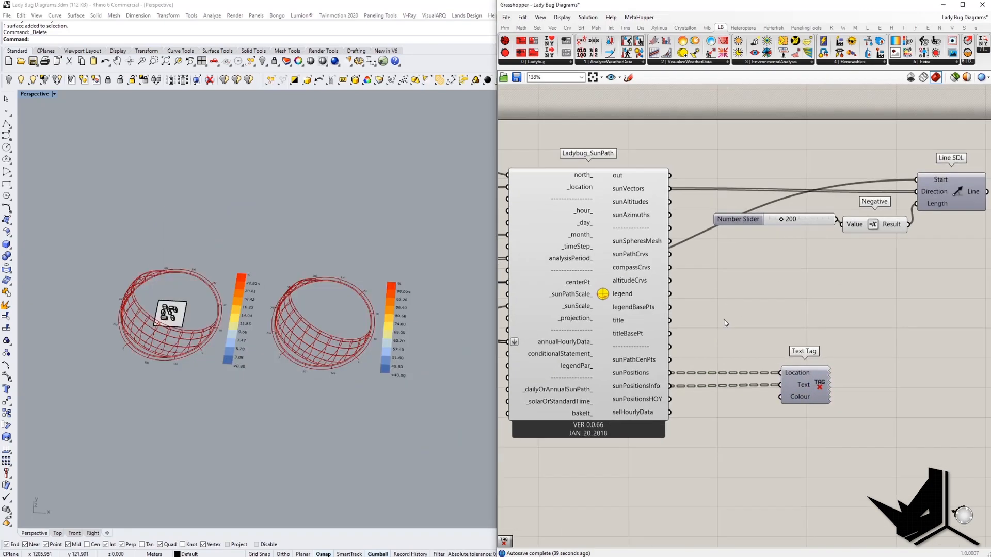
Step: Add a Ladybug Sunlight Hours Analysis component below the SunPath component
right_drag(814, 316, 776, 323)
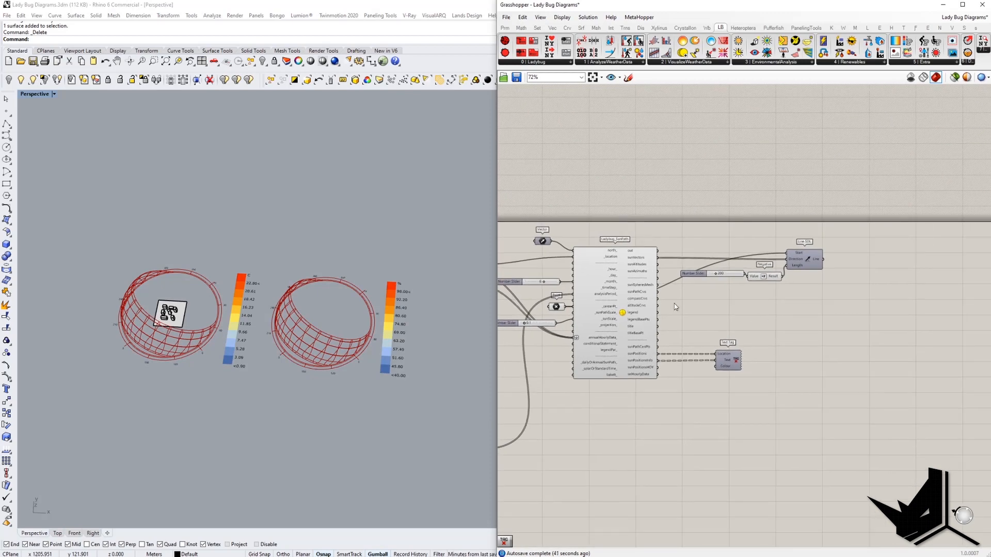
click(771, 63)
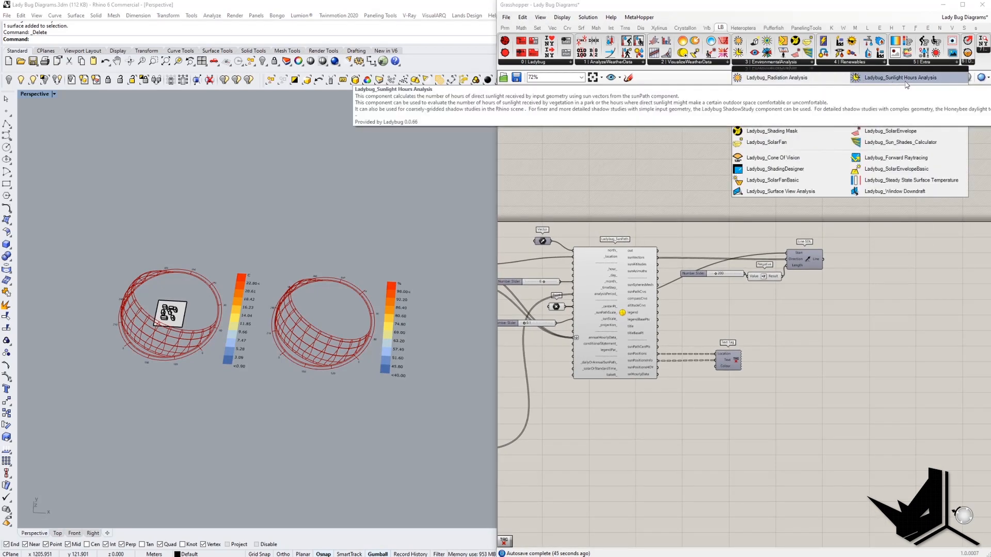
drag(914, 83, 897, 136)
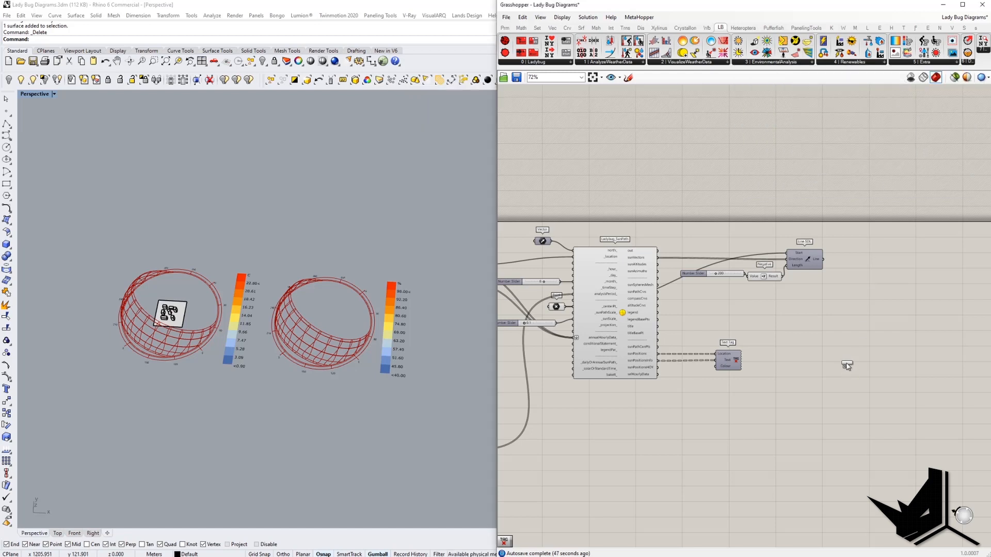
drag(854, 355, 854, 353)
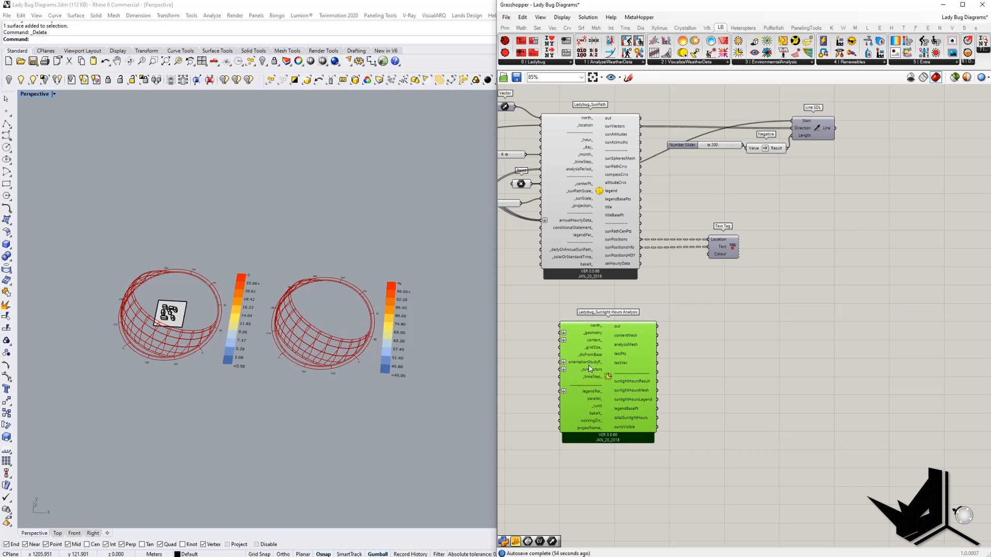
right_drag(364, 393, 332, 335)
scroll(333, 335, up, 6)
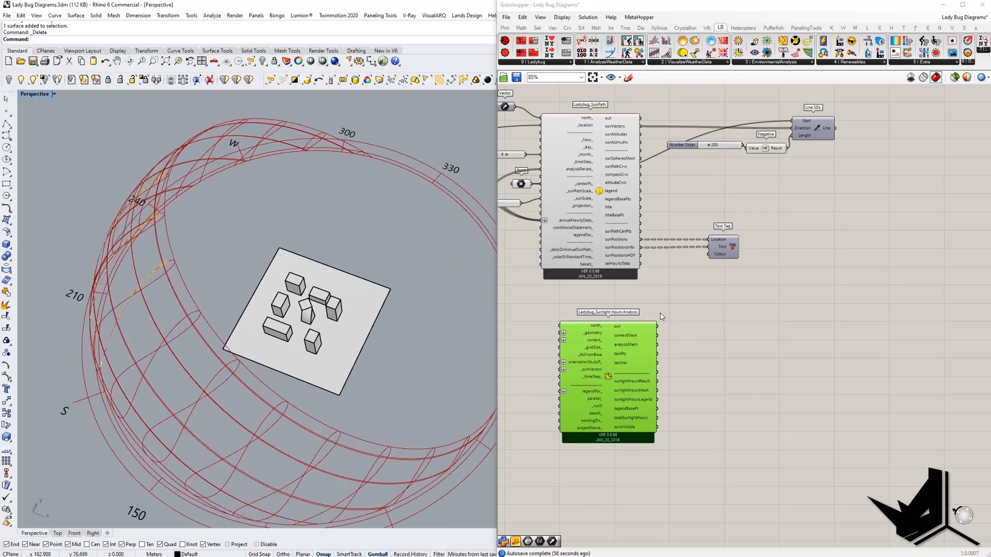
Step: Reposition the Sunlight Hours Analysis component and connect the existing north Vector to its north_ input
right_drag(601, 328, 716, 346)
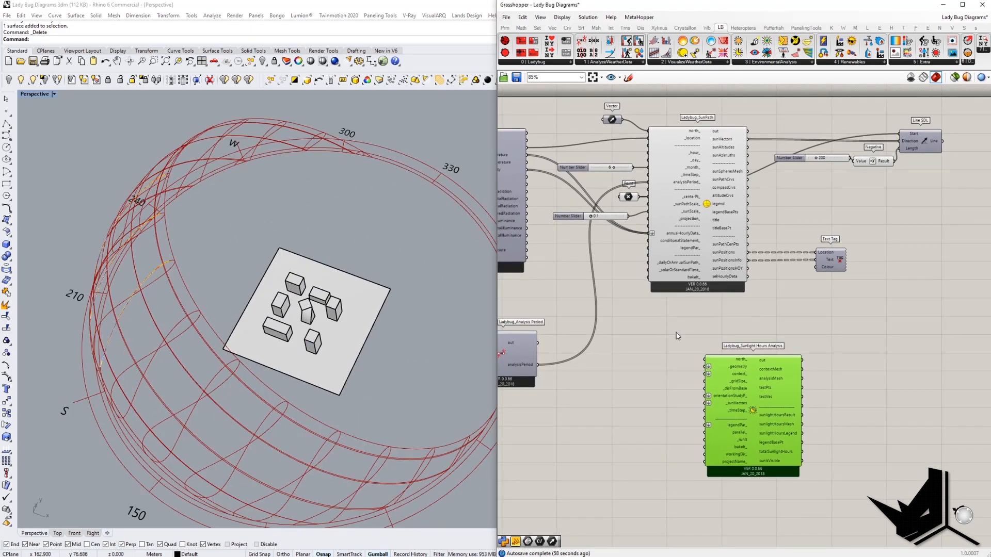
scroll(676, 336, up, 1)
drag(796, 378, 777, 376)
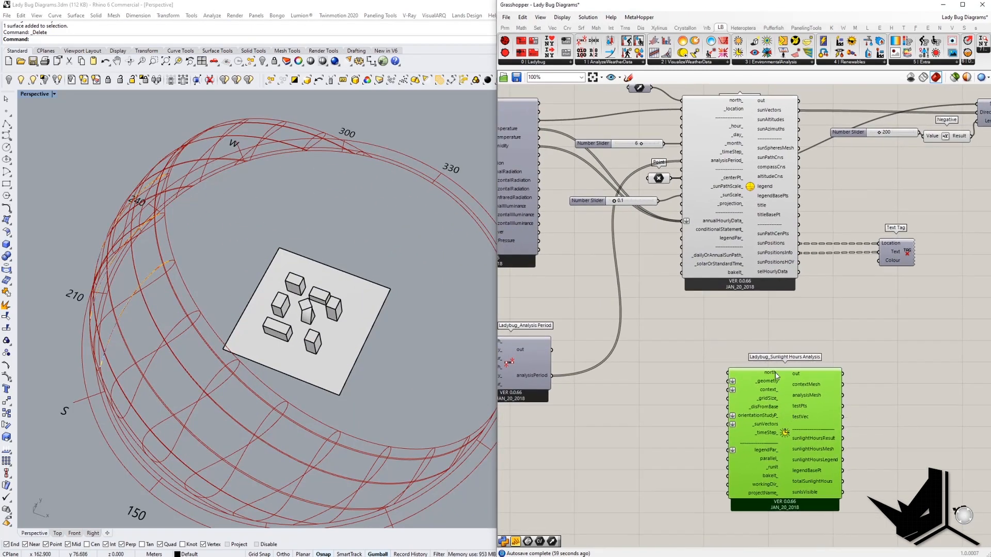
right_drag(759, 330, 764, 356)
drag(649, 119, 732, 400)
Step: Add two Brep parameters, one above the other, beside the inputs of the Sunlight Hours Analysis component
scroll(716, 408, up, 3)
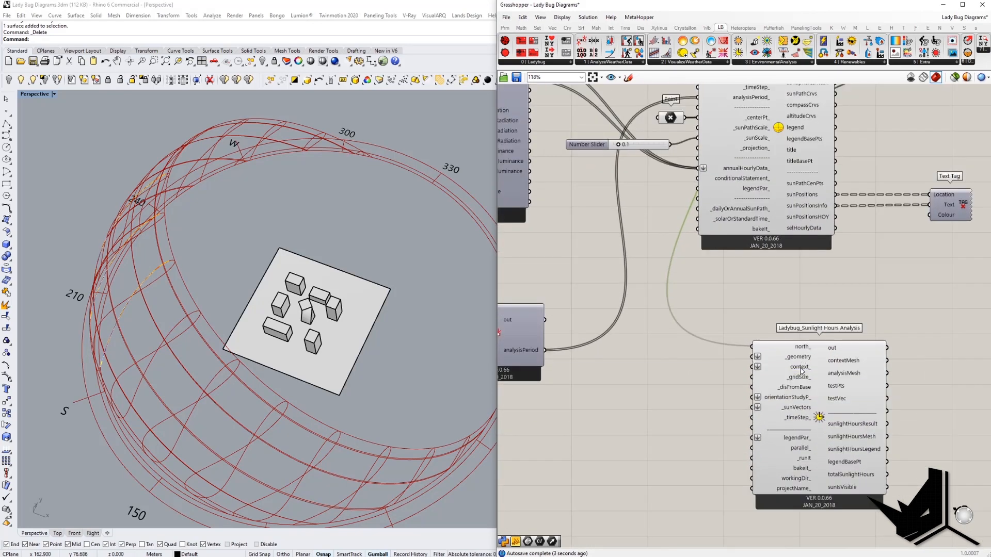
click(660, 360)
double_click(660, 360)
text(brep)
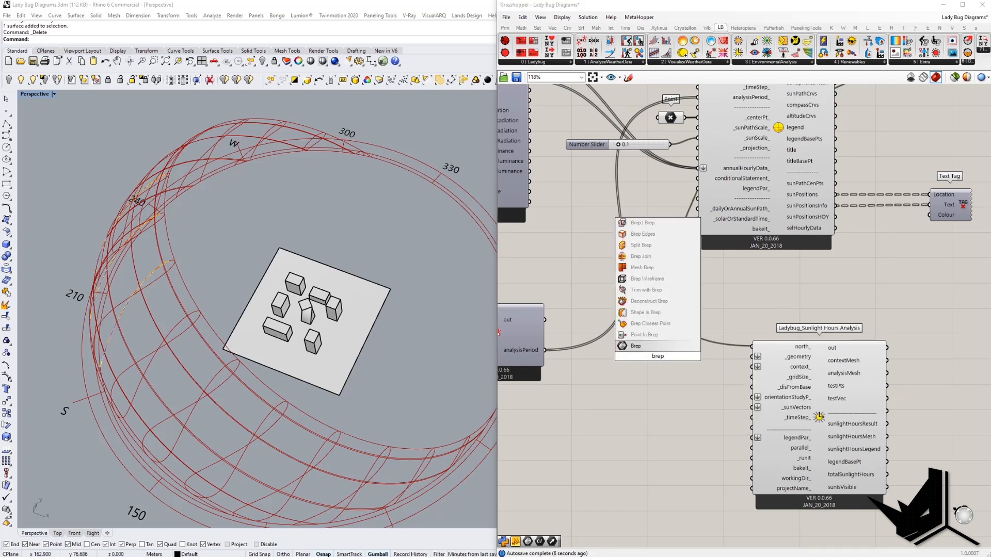
key(Return)
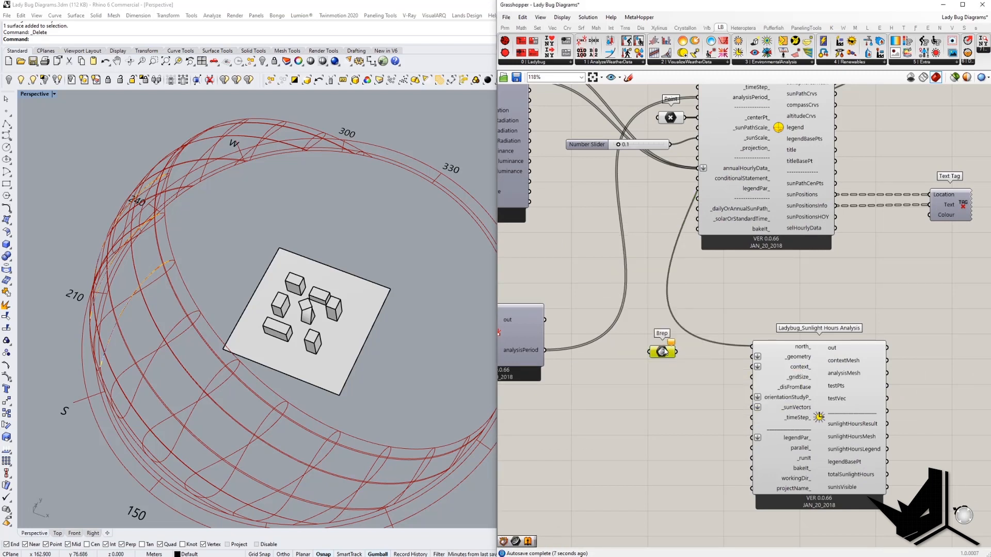
double_click(665, 365)
text(brep)
key(Return)
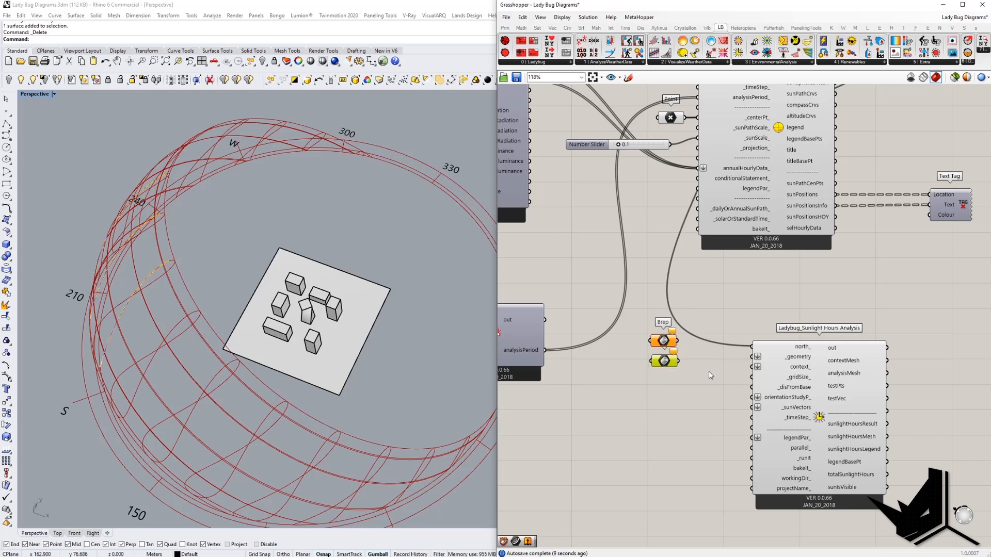
drag(665, 362, 665, 368)
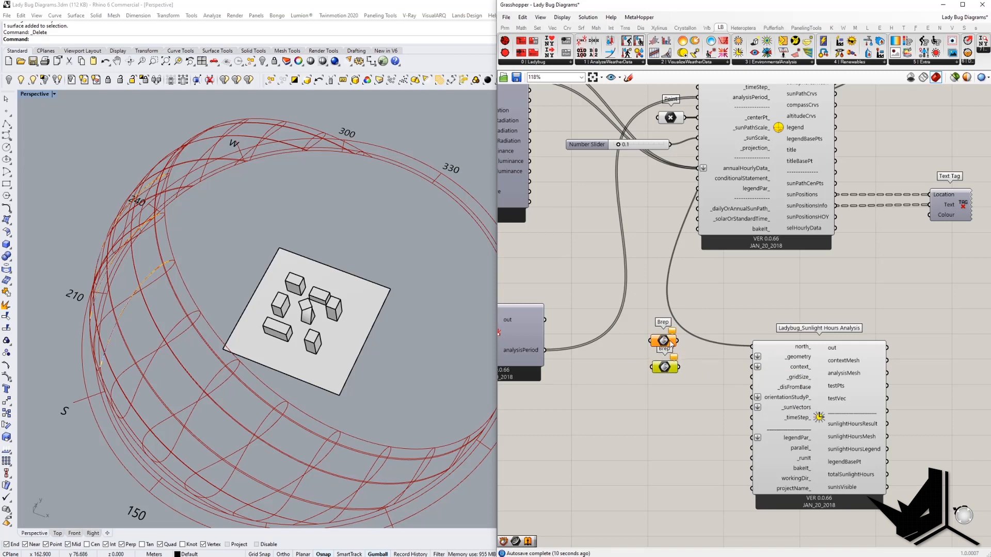
Step: Reference the central twisted building in the upper Brep parameter and connect it to the _geometry input
click(307, 314)
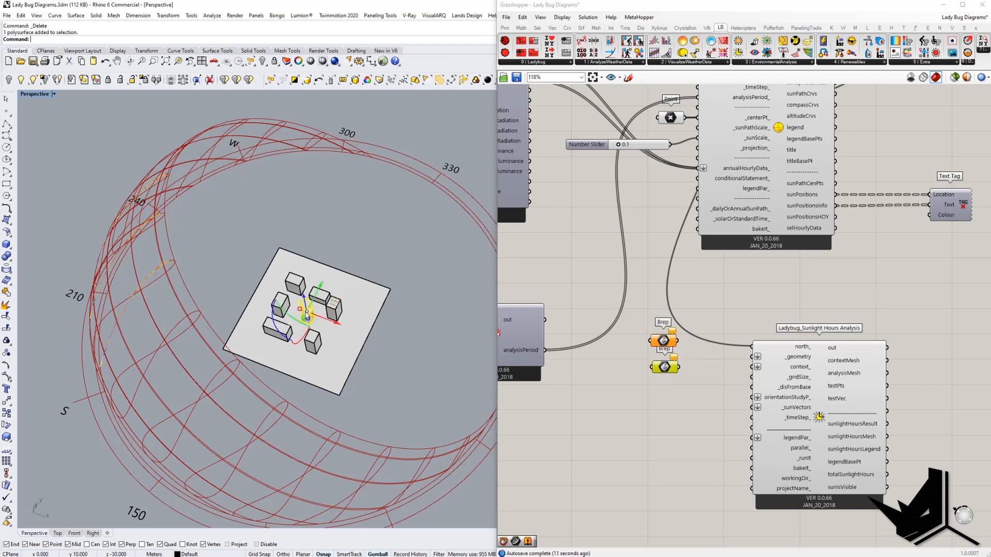
right_click(665, 338)
click(681, 442)
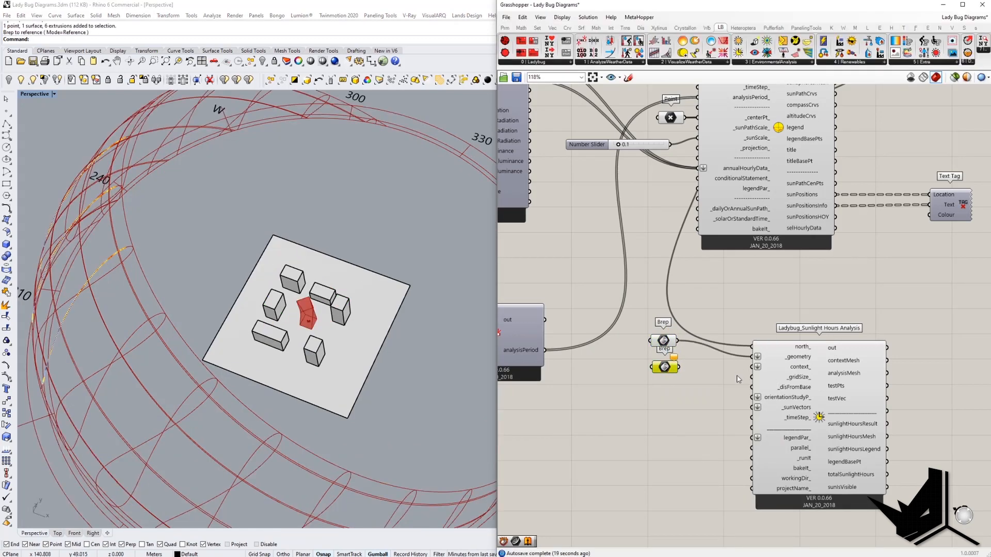
Step: Reference the surrounding buildings and ground surface in the lower Brep parameter and connect it to the context_ input
right_drag(187, 181, 200, 222)
drag(185, 207, 425, 423)
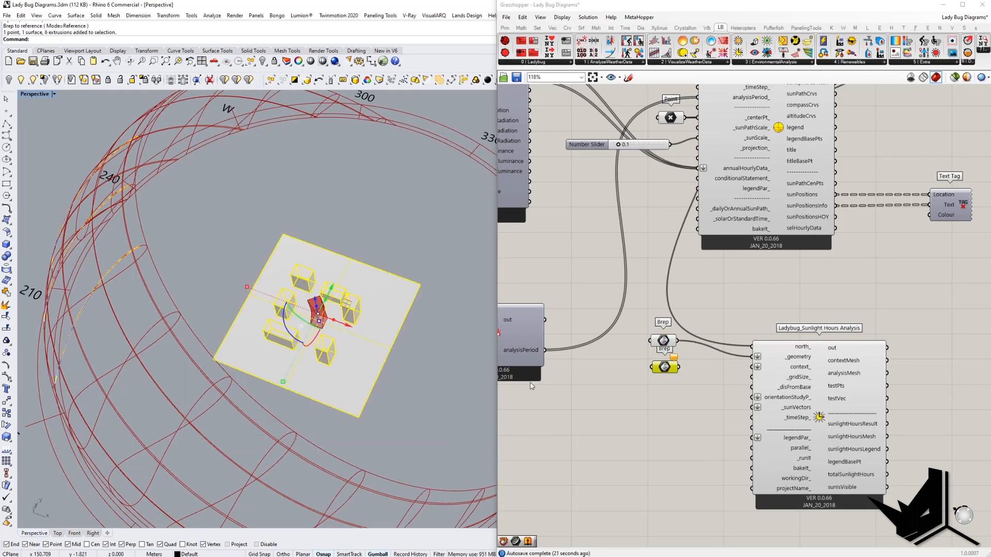
right_click(665, 367)
click(697, 485)
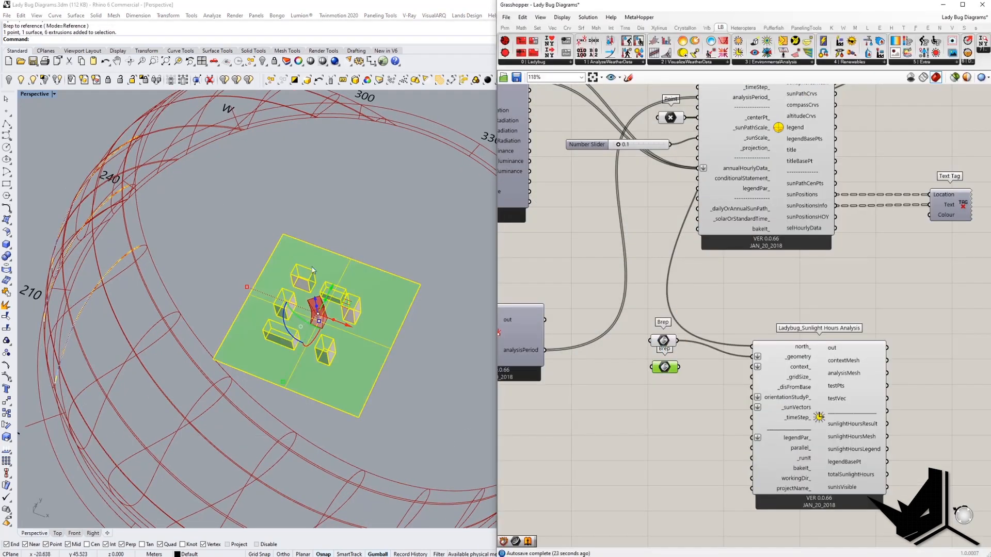
drag(679, 367, 752, 367)
Step: Hide the surrounding buildings and ground in Rhino and check which geometry each Brep parameter references
drag(197, 212, 405, 402)
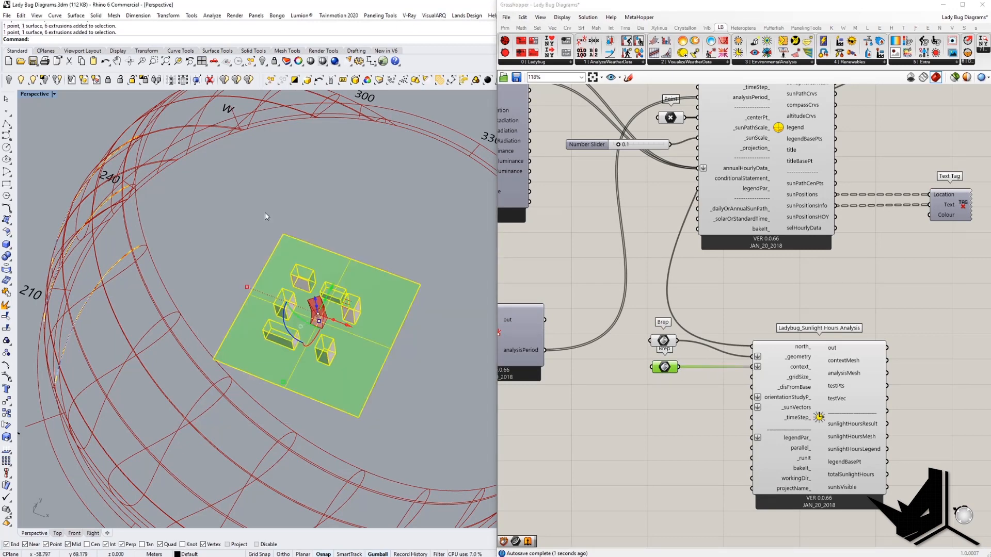
click(9, 79)
right_drag(327, 296, 314, 310)
scroll(330, 312, up, 6)
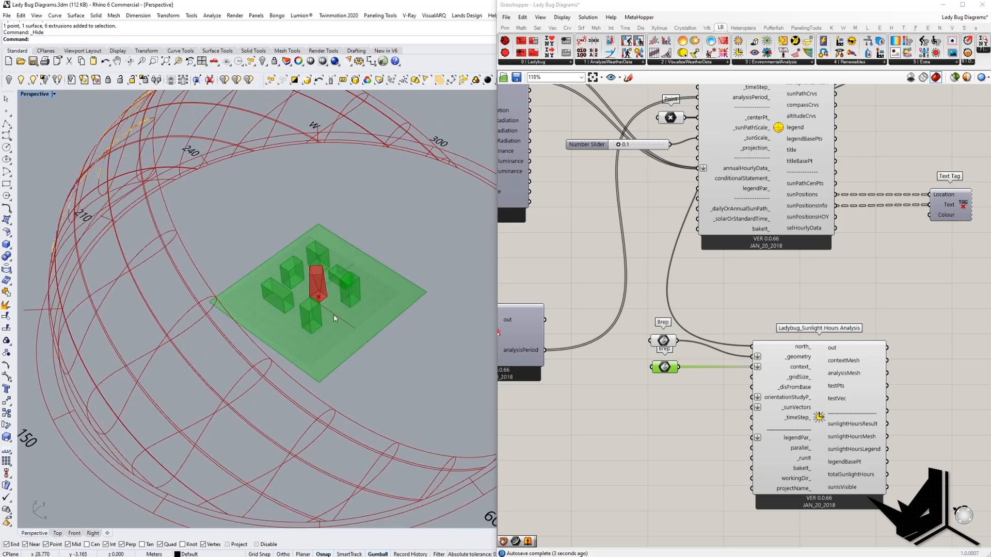
click(665, 341)
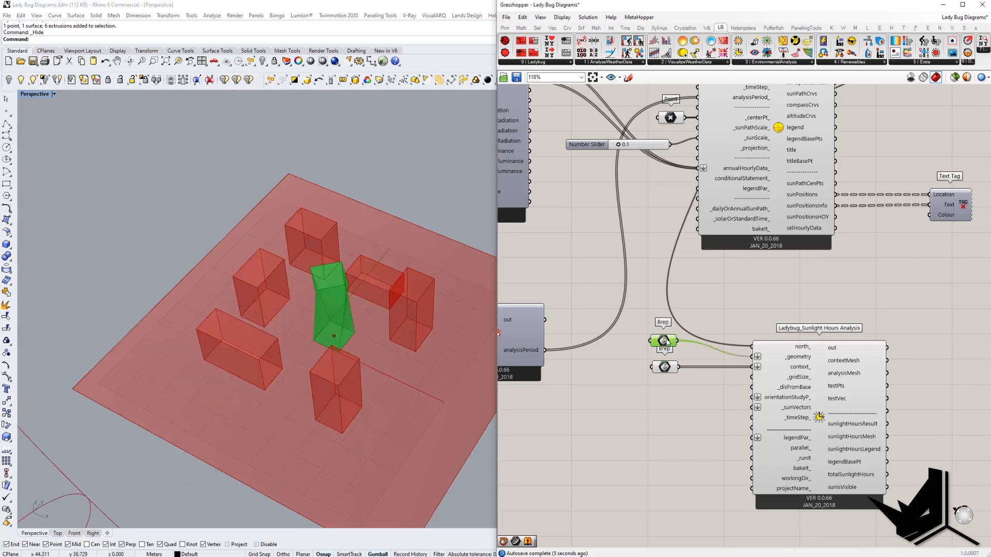
click(668, 368)
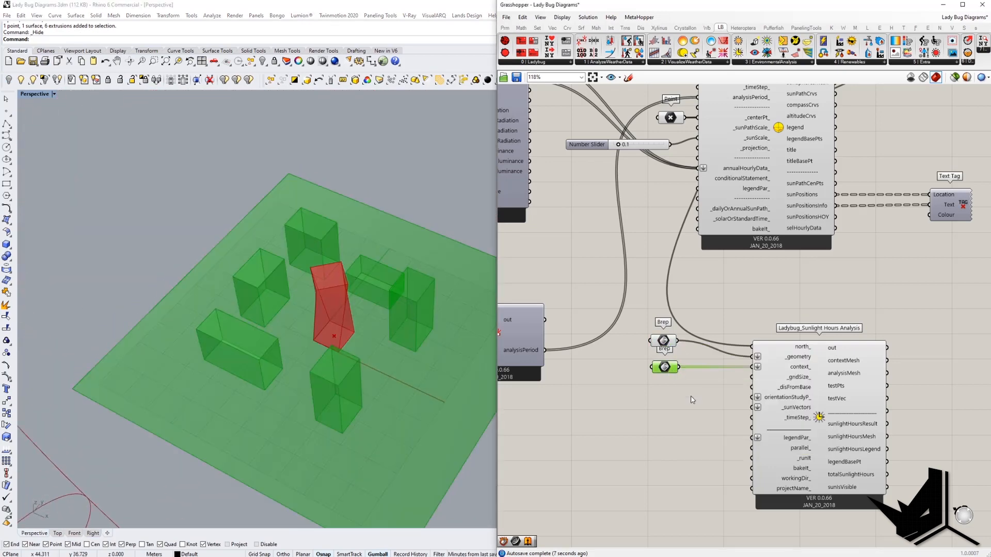
Step: Add a Number Slider set to 5 and connect it to the _gridSize input of Sunlight Hours Analysis
right_drag(692, 400, 684, 370)
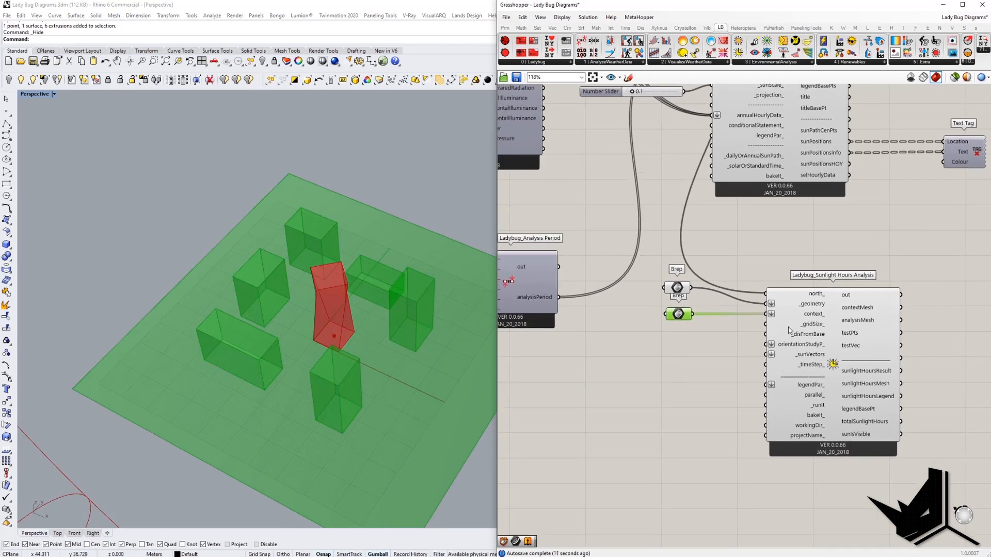
double_click(672, 338)
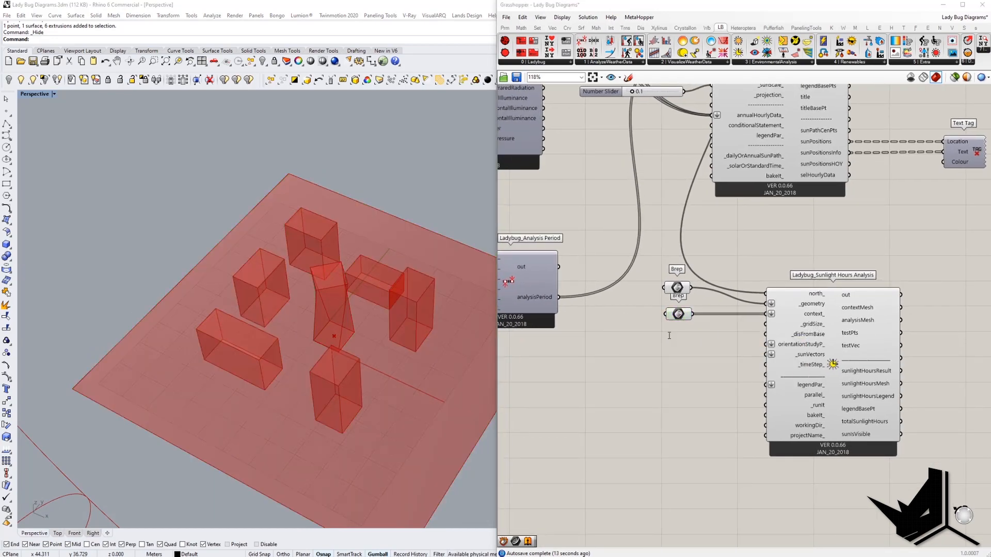
text(5)
key(Return)
drag(671, 339, 766, 324)
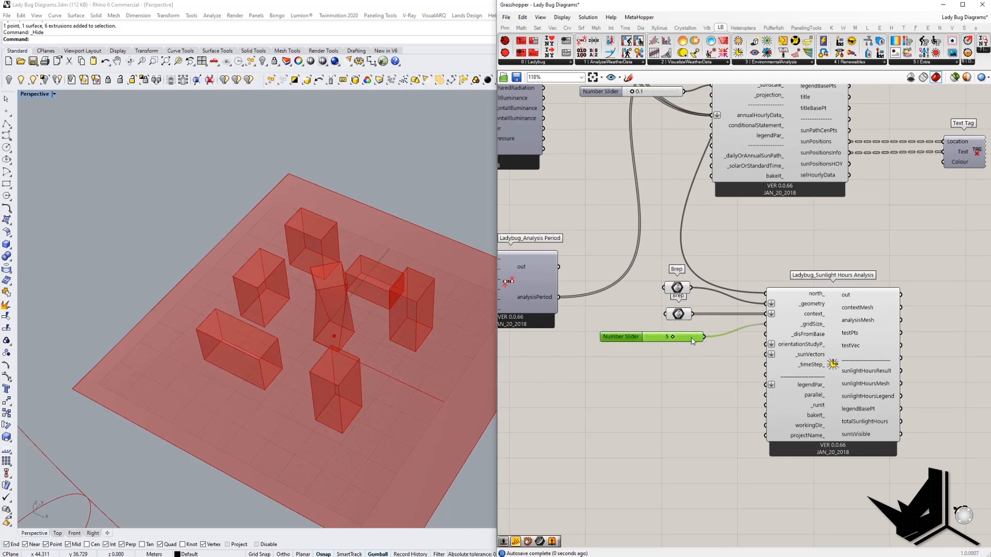
drag(692, 341, 683, 337)
Step: Add a Boolean Toggle set to False and connect it to the _runIt input of Sunlight Hours Analysis
right_drag(716, 372, 727, 328)
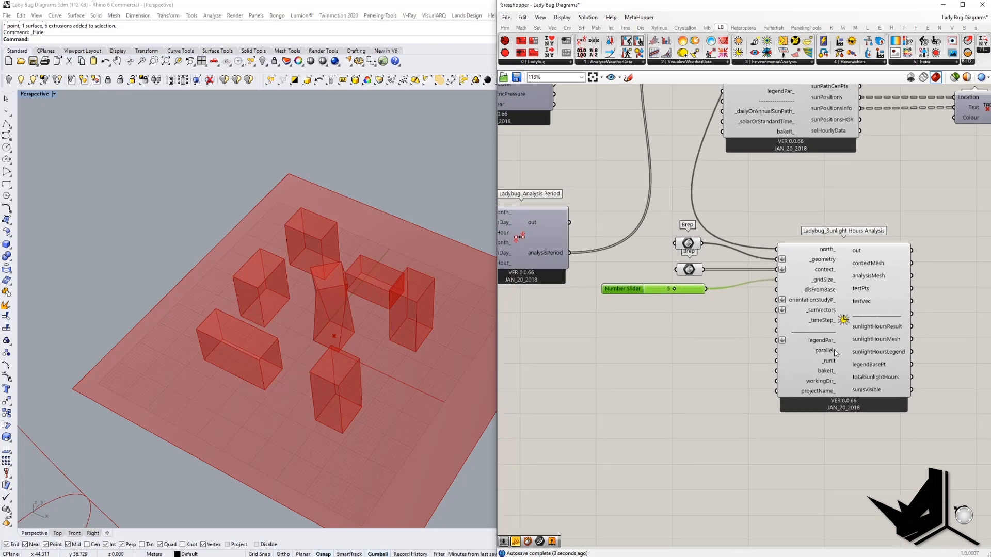
double_click(703, 364)
text(toogle)
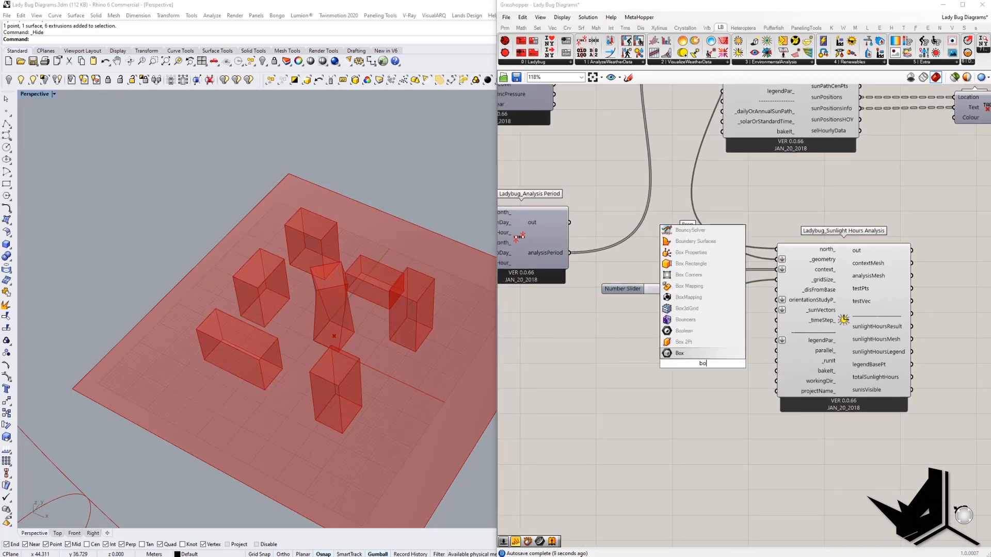
key(Return)
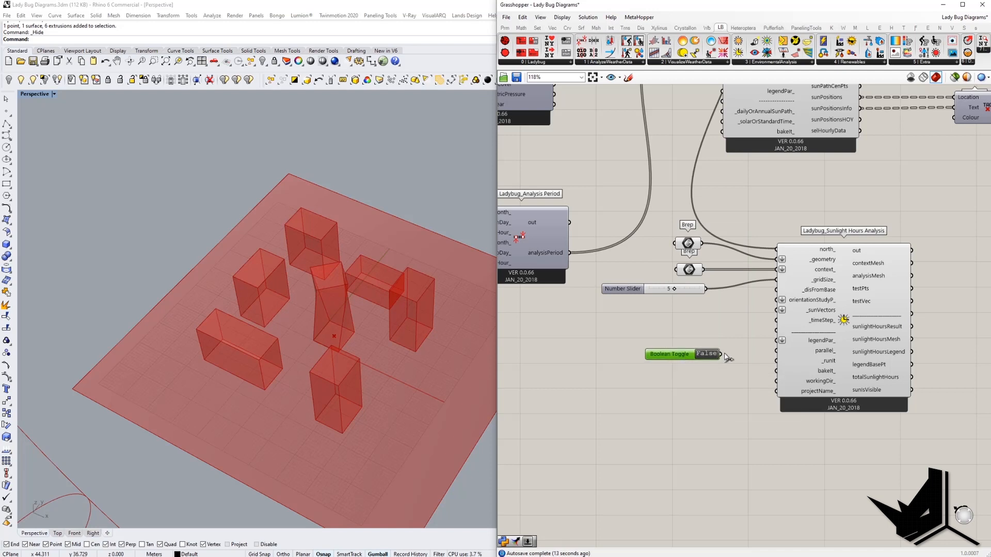
drag(723, 355, 808, 368)
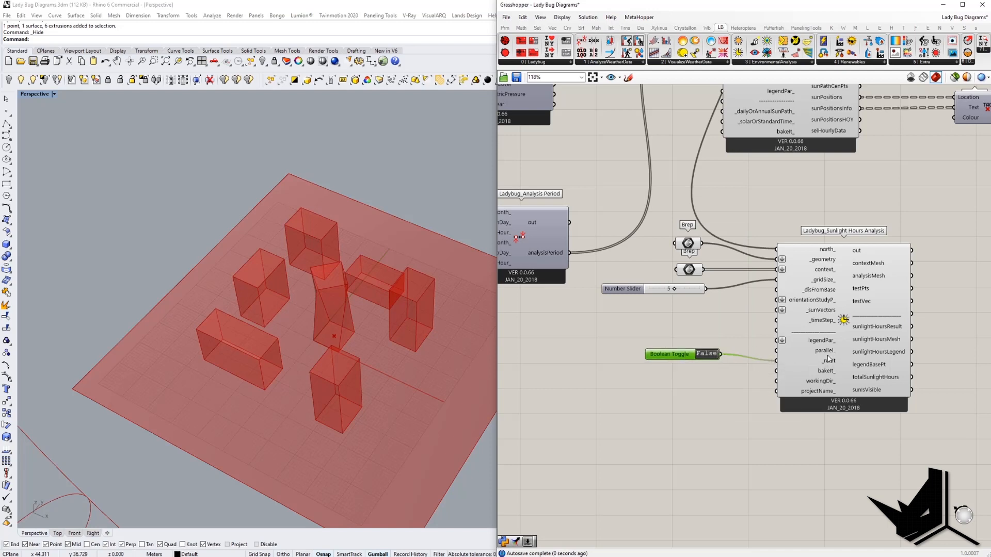
drag(681, 361, 699, 365)
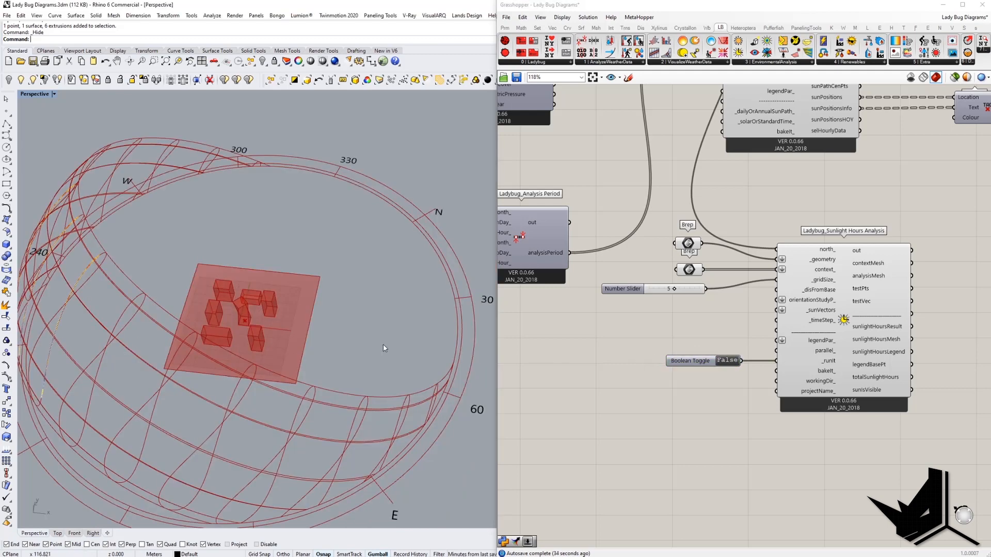
Step: Add a Number Slider set to 1 and connect it to the _disFromBase input of Sunlight Hours Analysis
right_drag(691, 316, 687, 319)
double_click(706, 306)
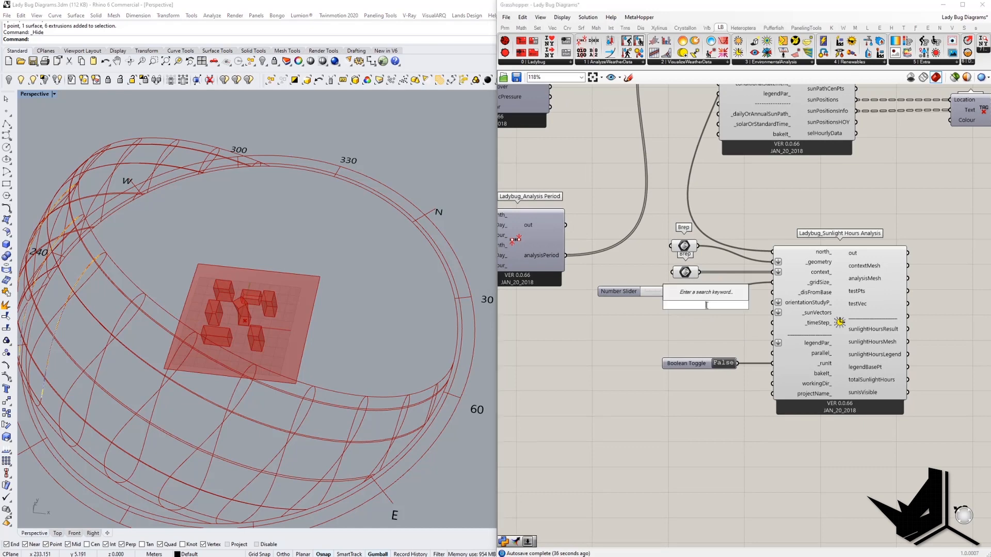
text(1)
key(Return)
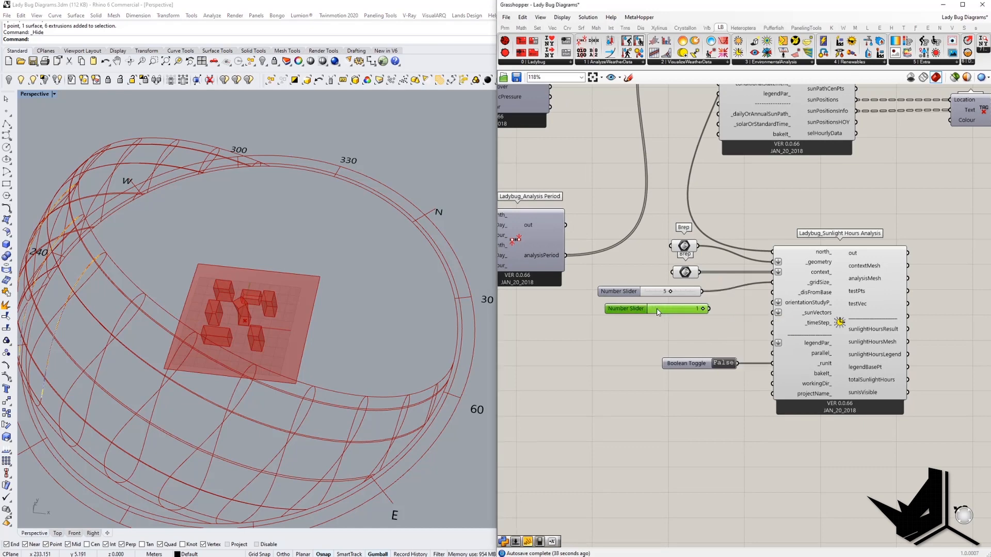
drag(709, 309, 771, 295)
drag(672, 310, 674, 310)
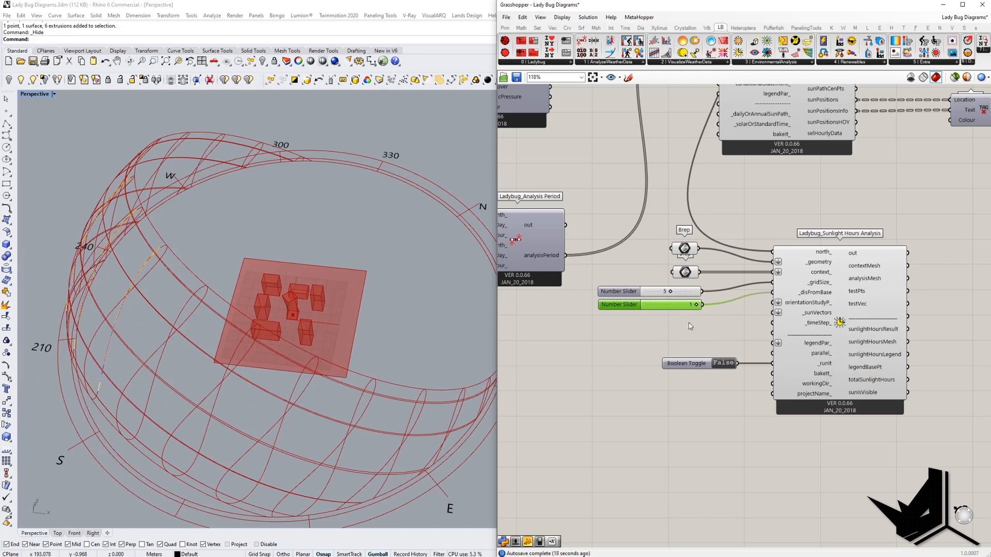
Step: Move the Sunlight Hours Analysis component together with its Brep, slider and toggle inputs farther away from the SunPath component
scroll(690, 326, down, 4)
drag(781, 447, 651, 325)
drag(735, 353, 879, 335)
Step: Connect SunPath's sunVectors output to the _sunVectors input of Sunlight Hours Analysis and run the analysis with its toggle set to True
scroll(751, 178, up, 5)
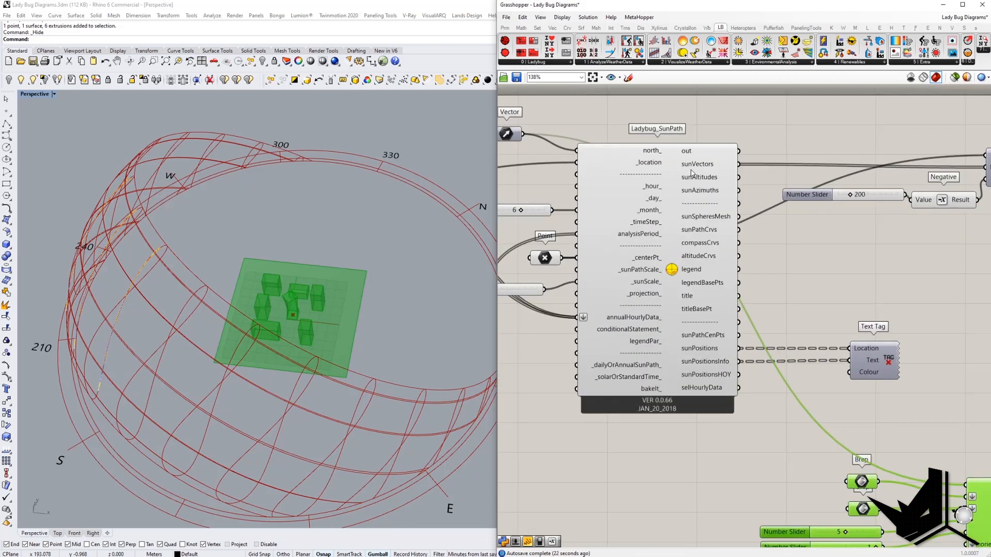
scroll(748, 196, down, 4)
right_drag(785, 232, 705, 211)
scroll(634, 200, up, 2)
click(731, 213)
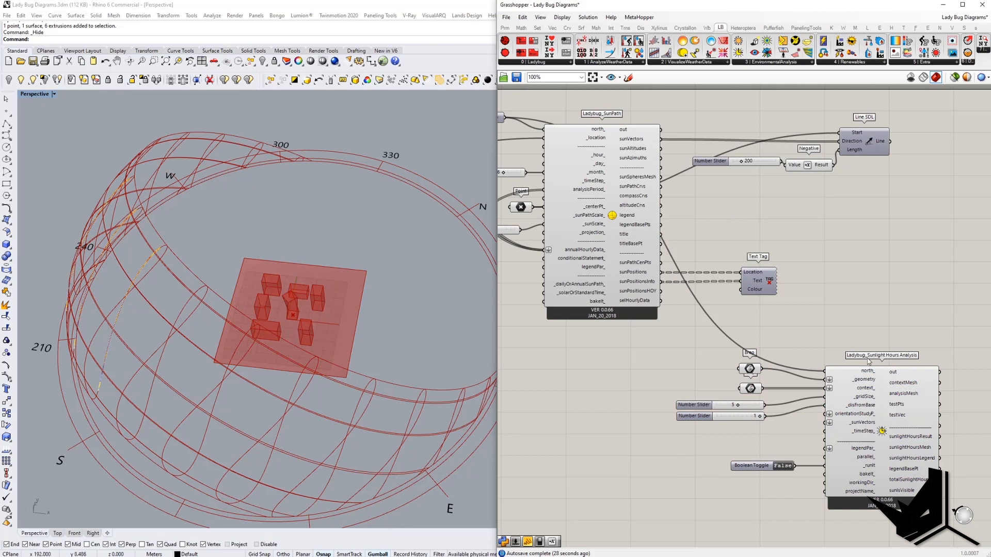
right_drag(785, 329, 805, 306)
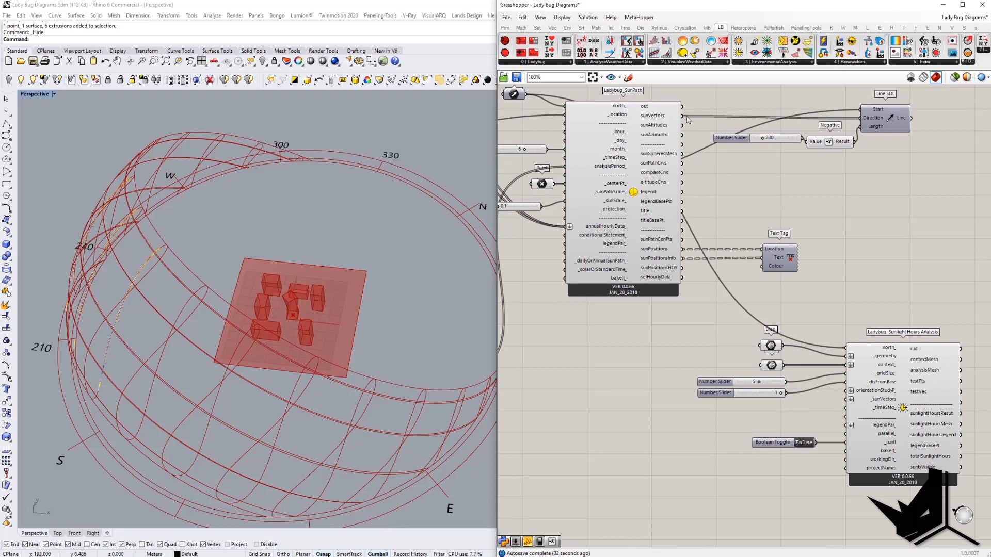
drag(684, 119, 842, 400)
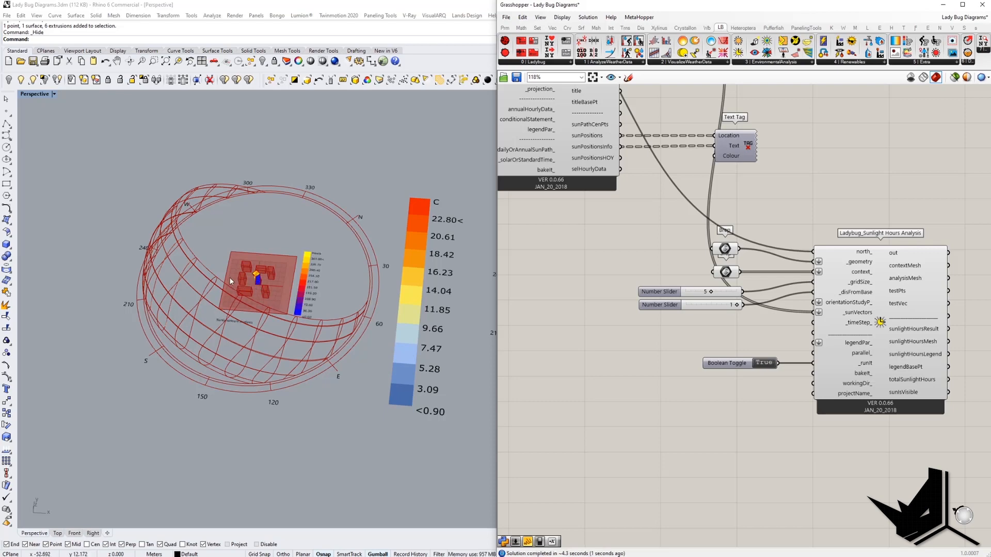
Step: Examine the sunlight hours colours on the central building from several sides and compare them with the Hours legend
scroll(265, 293, up, 6)
right_drag(243, 293, 413, 289)
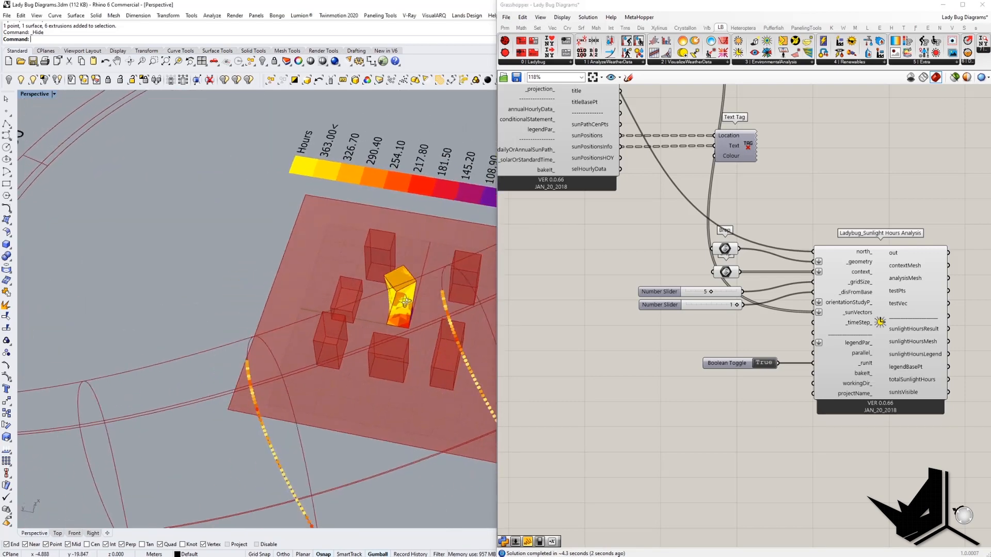
scroll(361, 289, down, 4)
right_drag(304, 301, 344, 312)
scroll(350, 288, up, 8)
scroll(258, 323, down, 4)
scroll(345, 313, down, 3)
right_drag(345, 313, 306, 318)
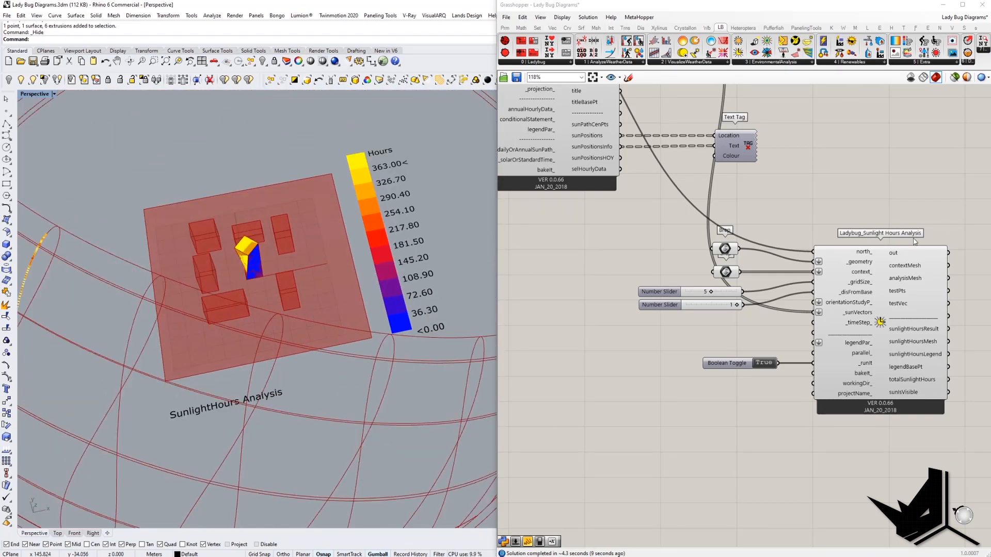
right_drag(313, 265, 370, 328)
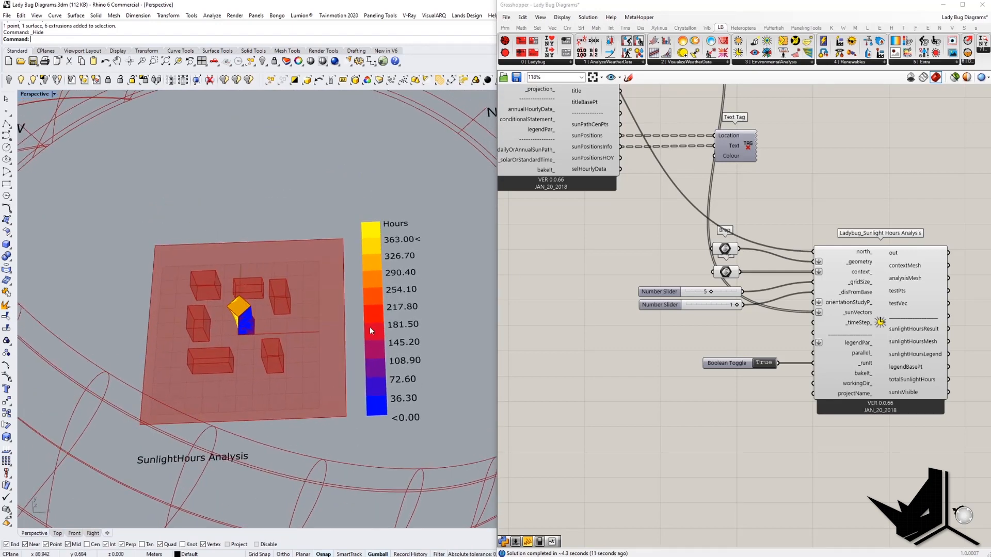
scroll(391, 398, down, 5)
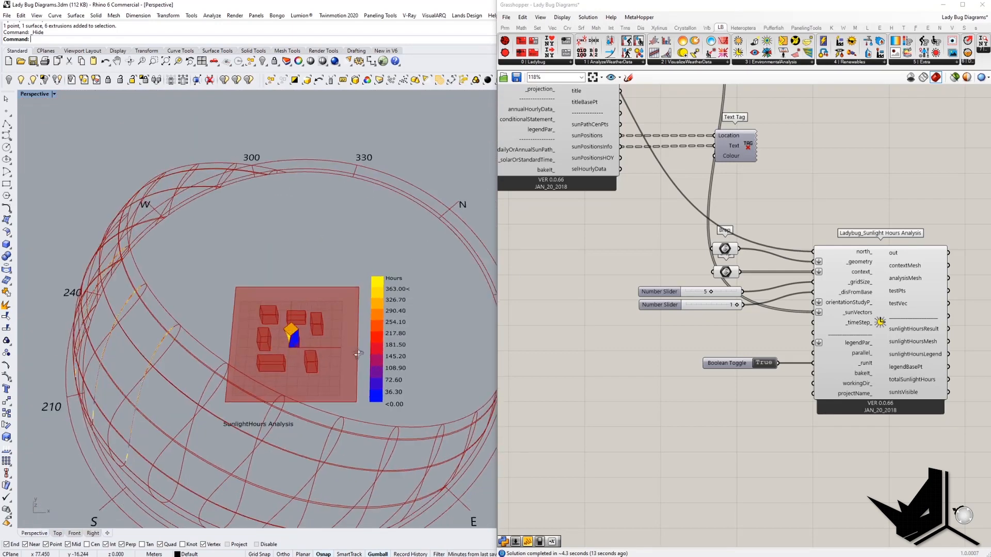
right_drag(390, 398, 376, 327)
scroll(376, 327, up, 6)
scroll(375, 326, up, 1)
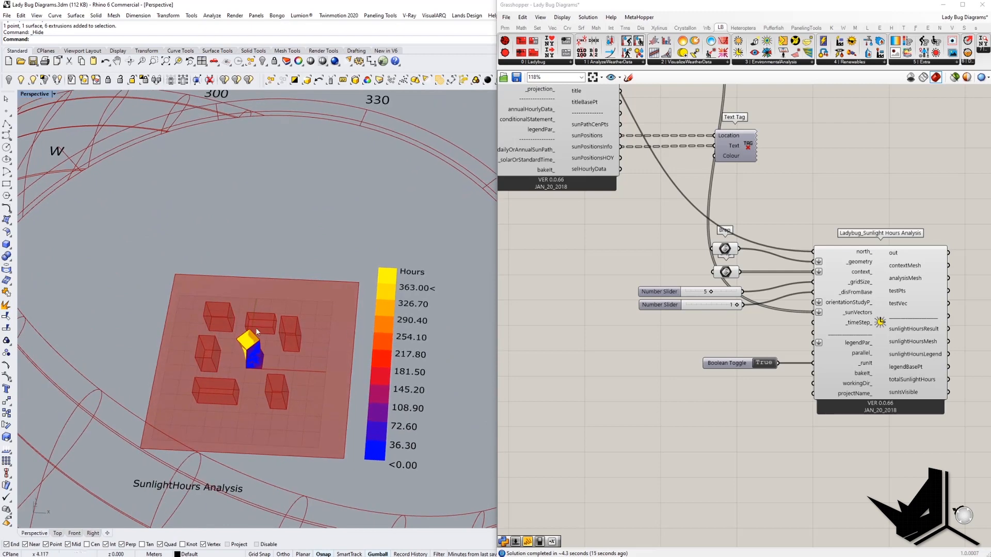
scroll(302, 334, down, 4)
right_drag(301, 333, 231, 297)
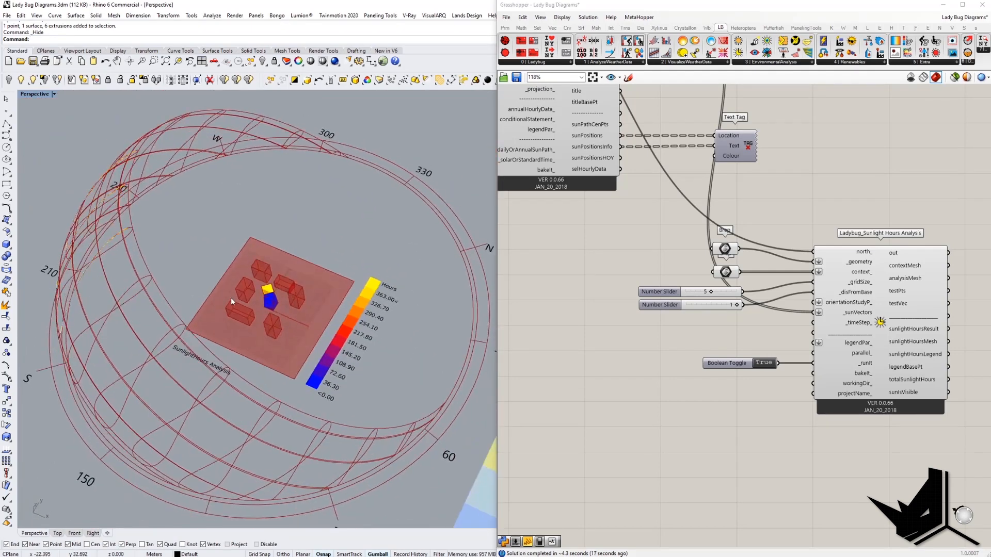
scroll(365, 311, up, 5)
right_drag(365, 311, 409, 312)
scroll(373, 304, down, 5)
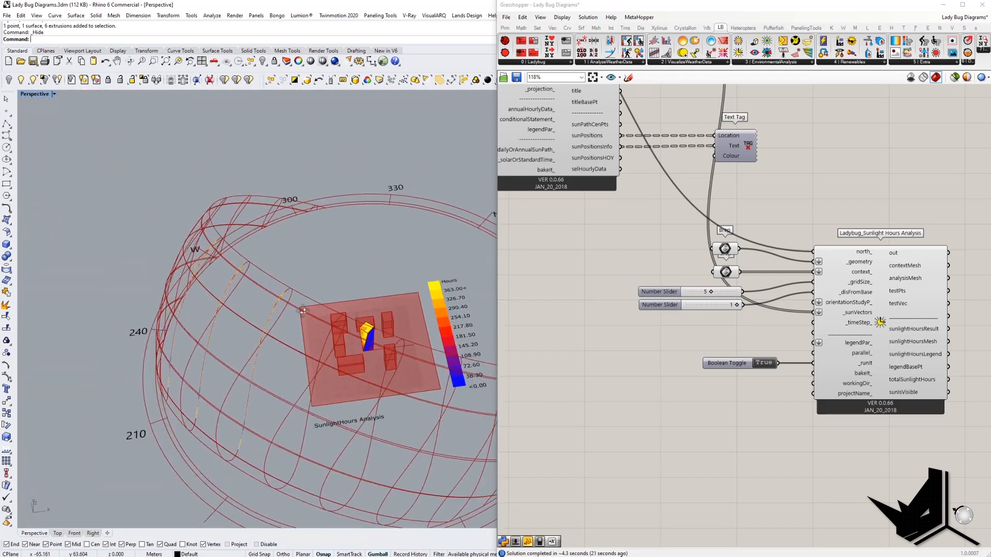
right_drag(351, 302, 407, 330)
scroll(408, 336, up, 5)
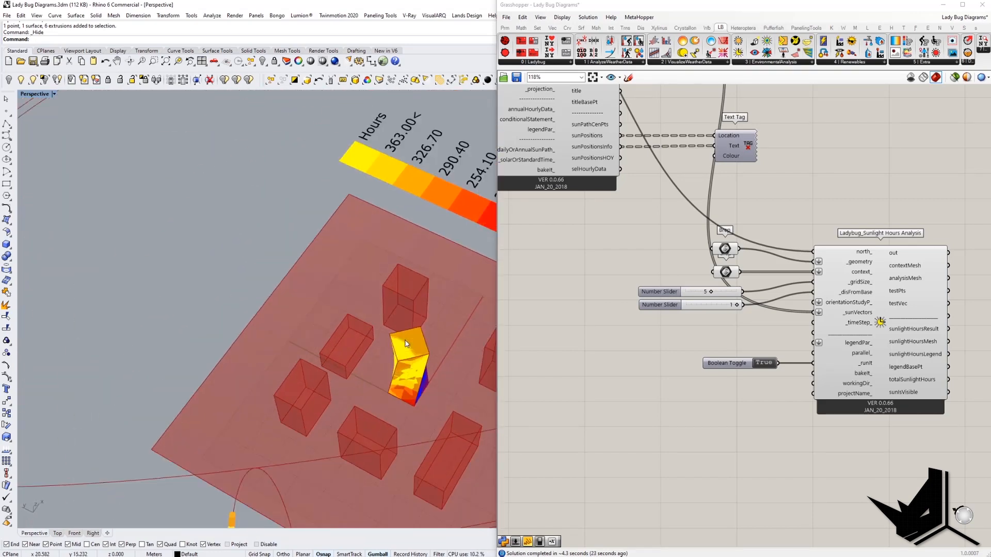
scroll(794, 347, up, 2)
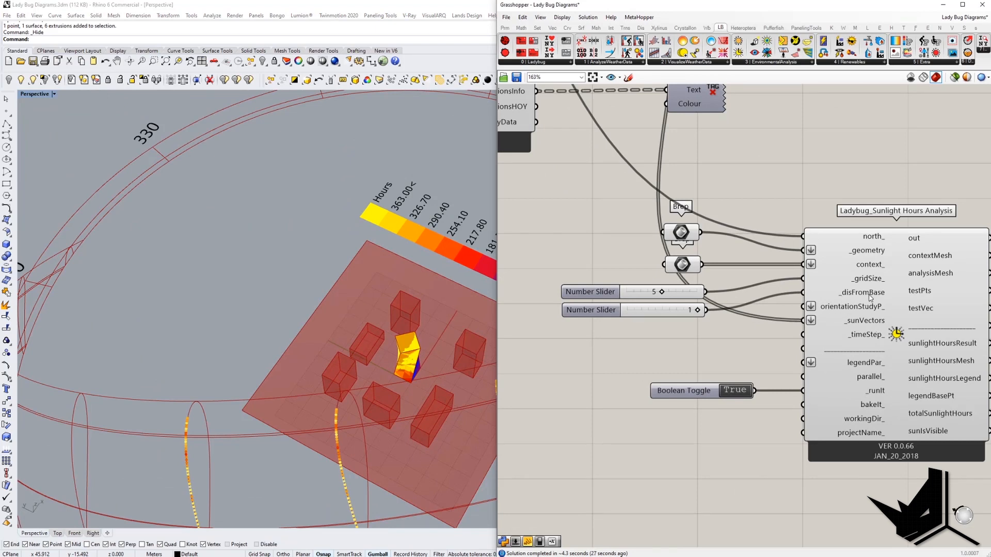
Step: Set the _gridSize slider to 1 and inspect the finer sunlight hours mesh on the central building
drag(629, 295, 623, 293)
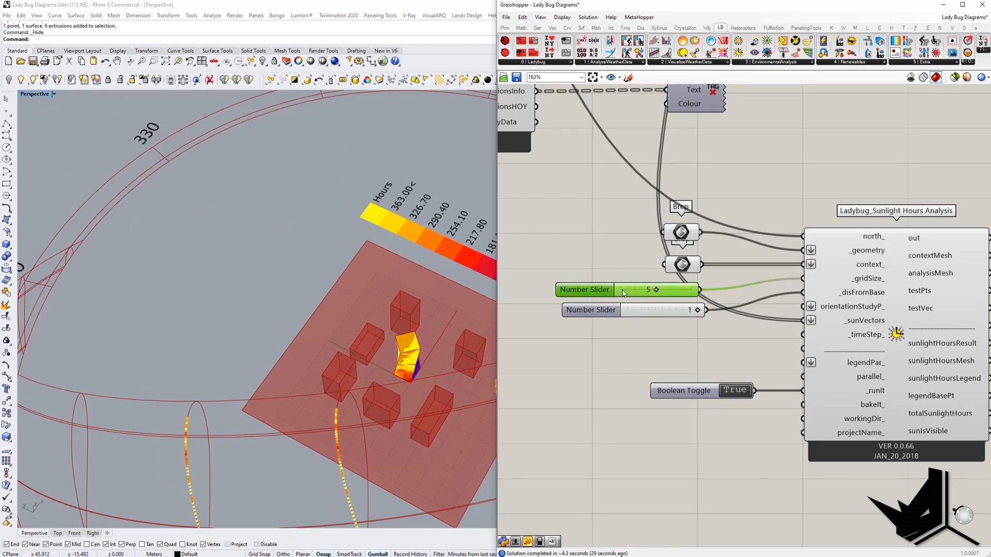
double_click(636, 289)
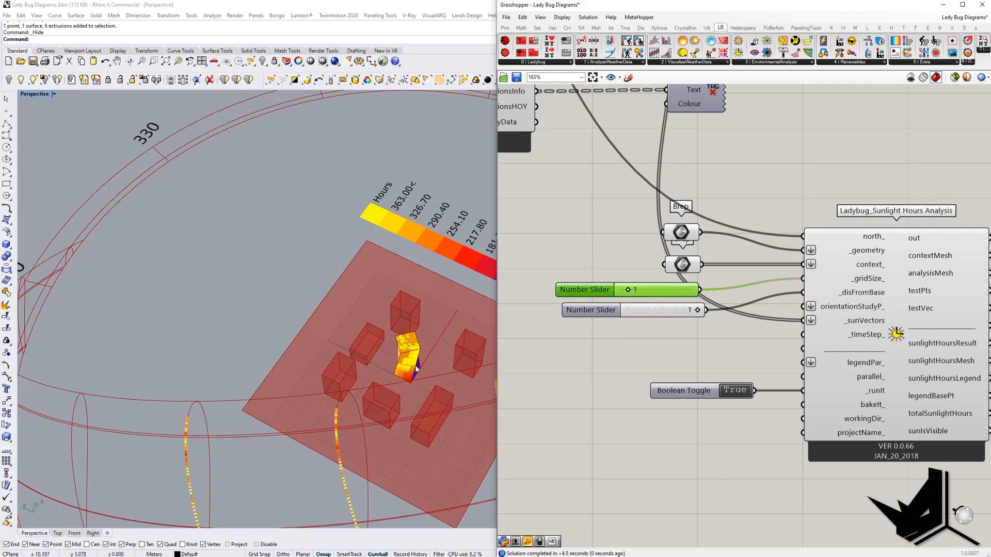
shift+right_drag(453, 381, 463, 390)
right_drag(463, 390, 289, 356)
scroll(365, 358, up, 6)
scroll(356, 351, down, 6)
scroll(333, 343, up, 7)
scroll(309, 330, up, 5)
scroll(320, 358, down, 4)
scroll(320, 359, down, 5)
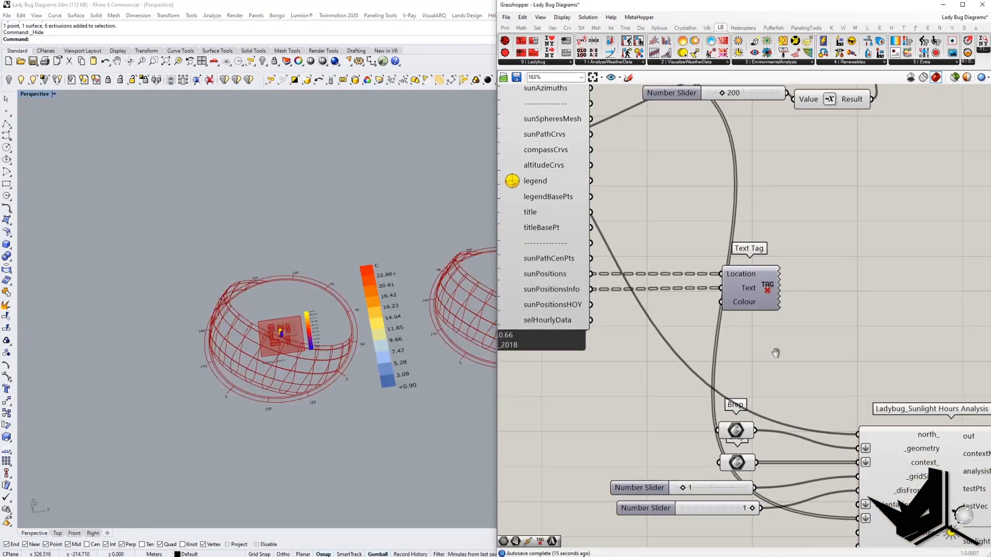
Step: Review the Sunlight Hours Analysis and Analysis Period inputs in the definition alongside the sun path and the coloured building
scroll(792, 355, down, 2)
right_drag(792, 355, 712, 283)
scroll(742, 367, up, 2)
mouse_move(782, 394)
right_down()
mouse_move(749, 368)
mouse_move(781, 383)
right_up()
scroll(303, 336, up, 6)
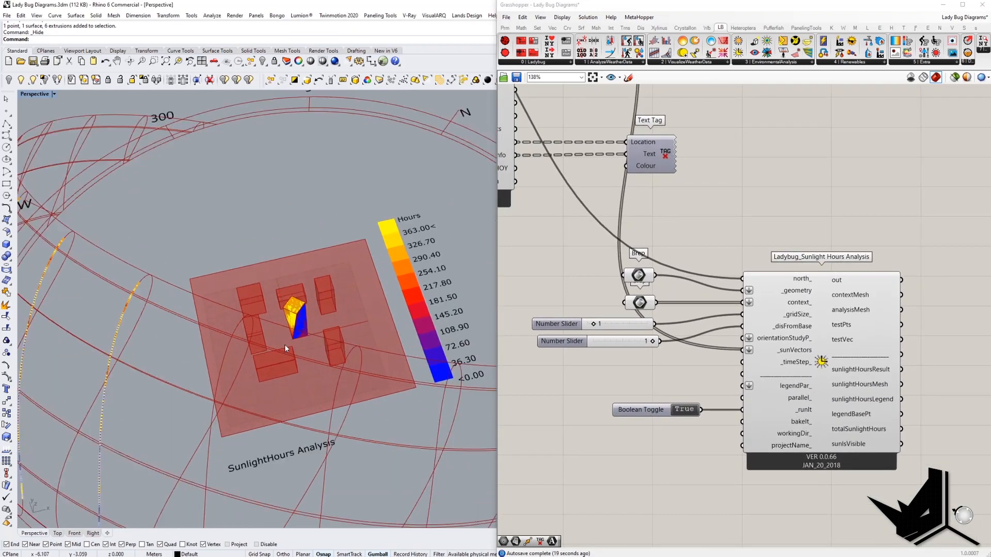
scroll(298, 346, down, 4)
right_drag(299, 347, 341, 338)
right_drag(625, 352, 782, 364)
scroll(782, 364, down, 3)
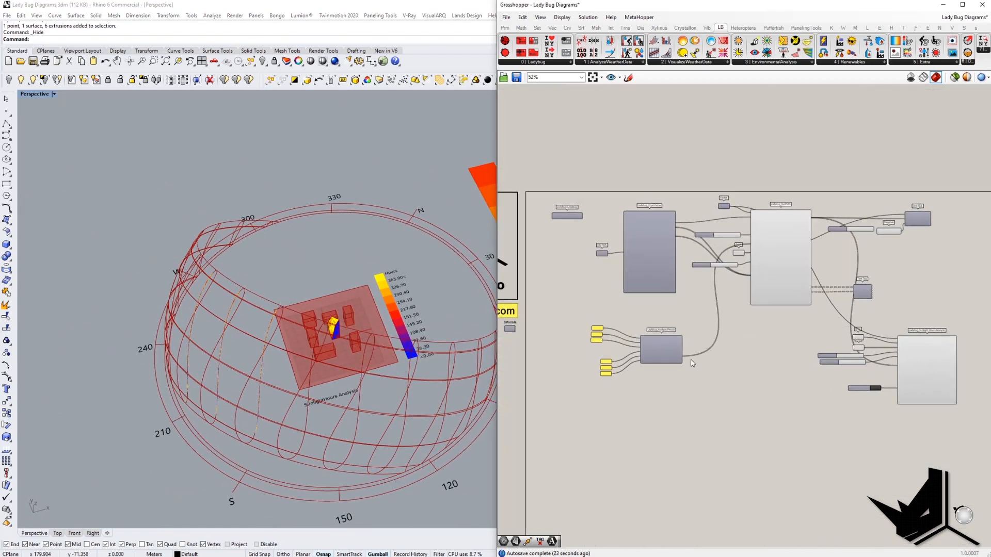
scroll(634, 353, up, 3)
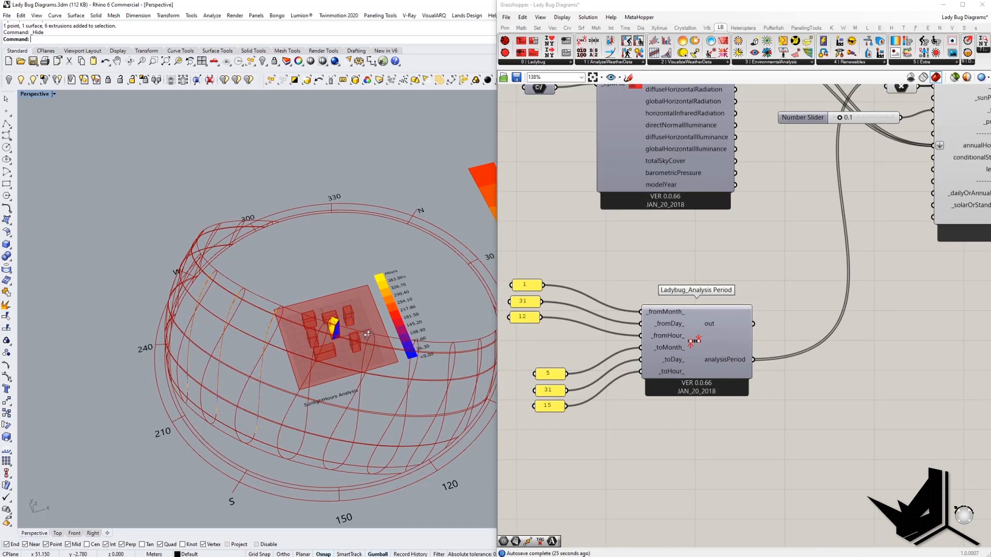
right_drag(368, 335, 310, 319)
scroll(439, 365, down, 3)
scroll(317, 319, up, 8)
scroll(322, 323, down, 6)
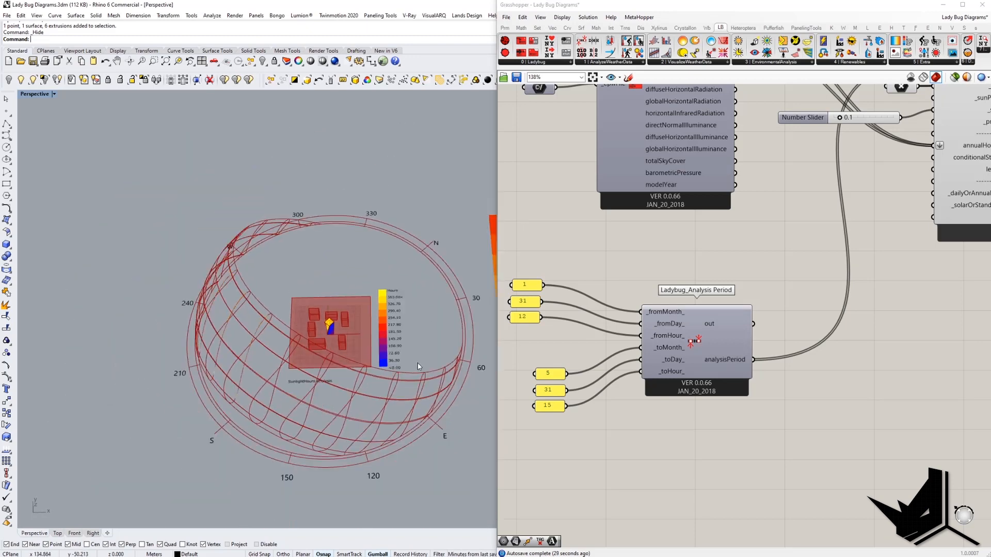
shift+right_drag(418, 367, 311, 347)
scroll(777, 448, down, 5)
scroll(777, 448, up, 2)
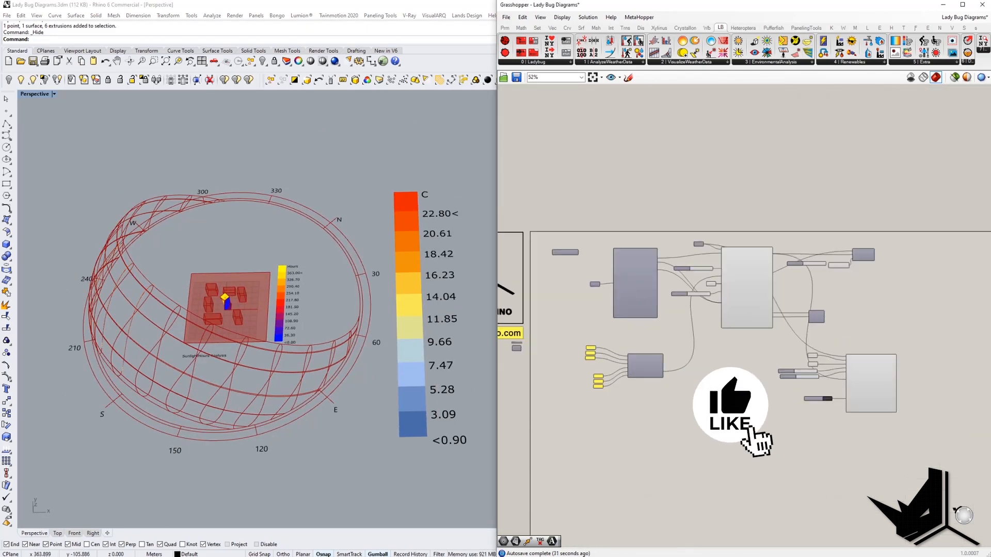
right_drag(777, 449, 785, 465)
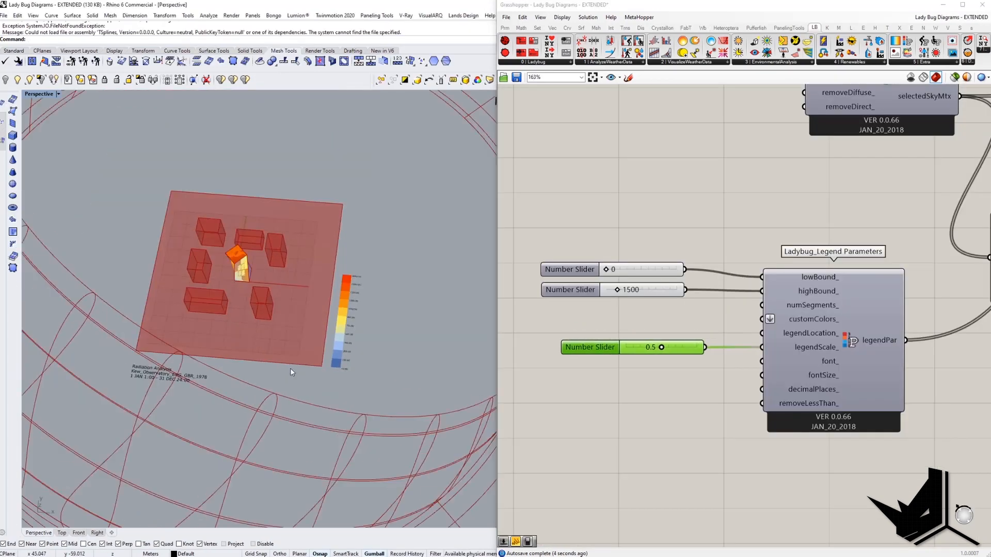
Step: Add a Number Slider set to 0.5 as the _gridSize input of Radiation Analysis and inspect the refined radiation mesh
scroll(310, 356, down, 3)
scroll(318, 370, up, 2)
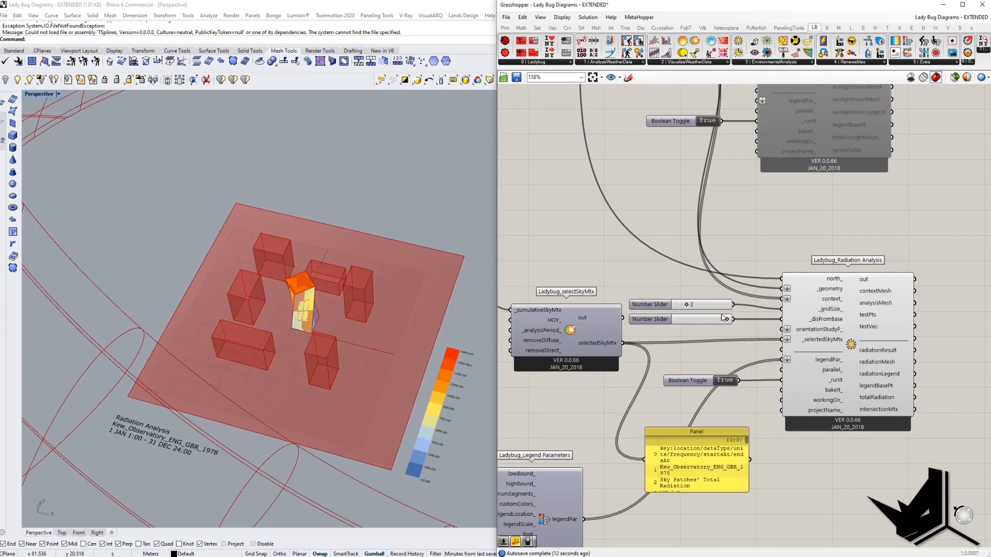
scroll(209, 404, up, 5)
scroll(209, 404, up, 3)
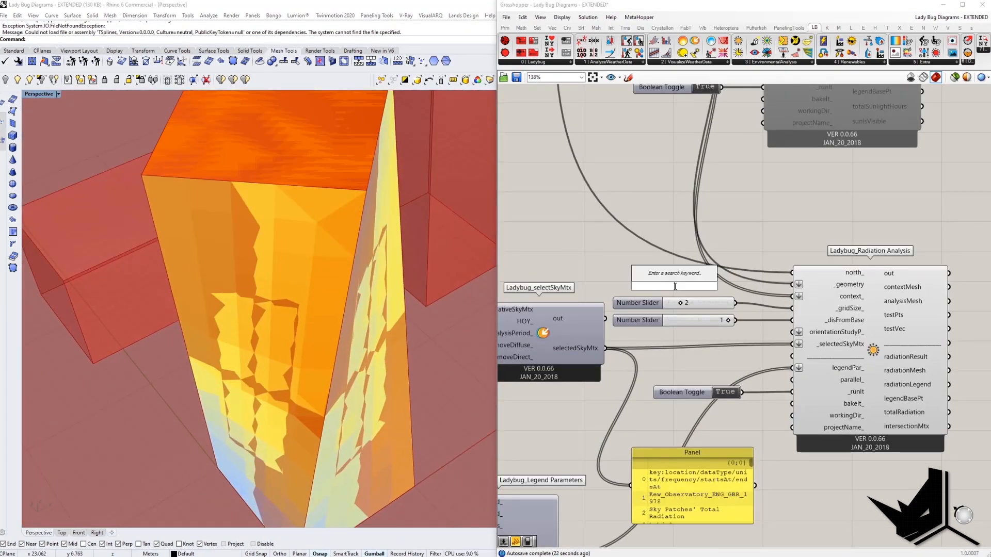
text(0.5)
key(Return)
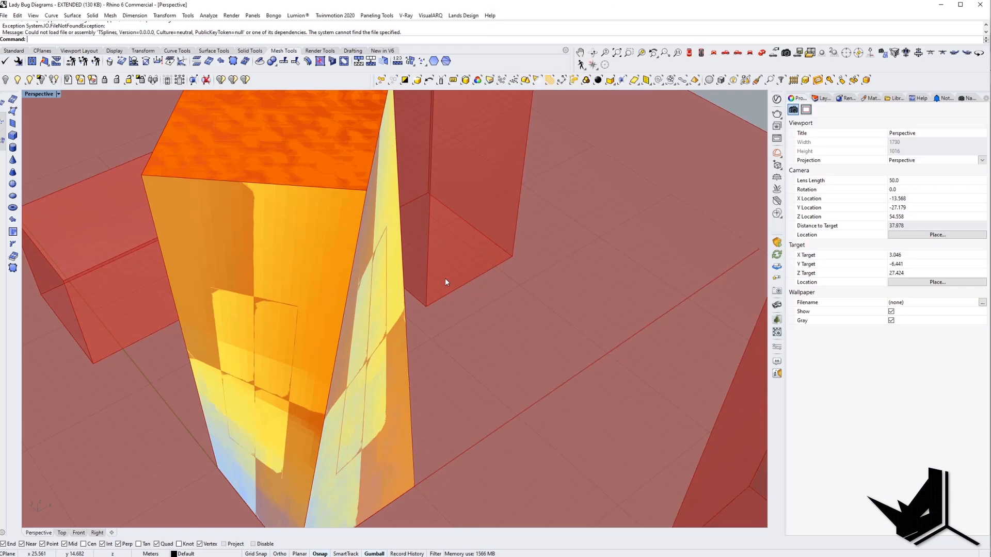
right_drag(445, 278, 392, 351)
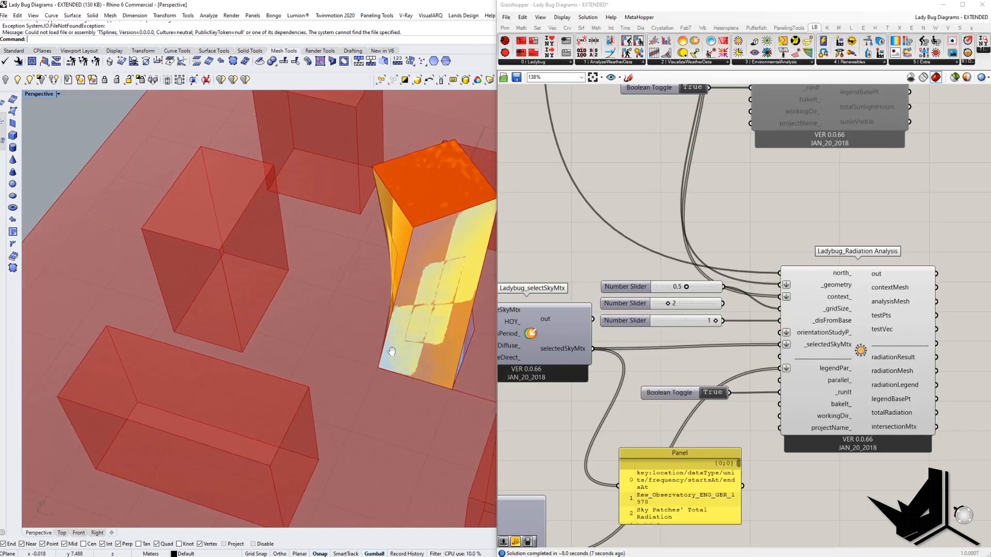
scroll(413, 361, down, 3)
right_drag(448, 373, 449, 331)
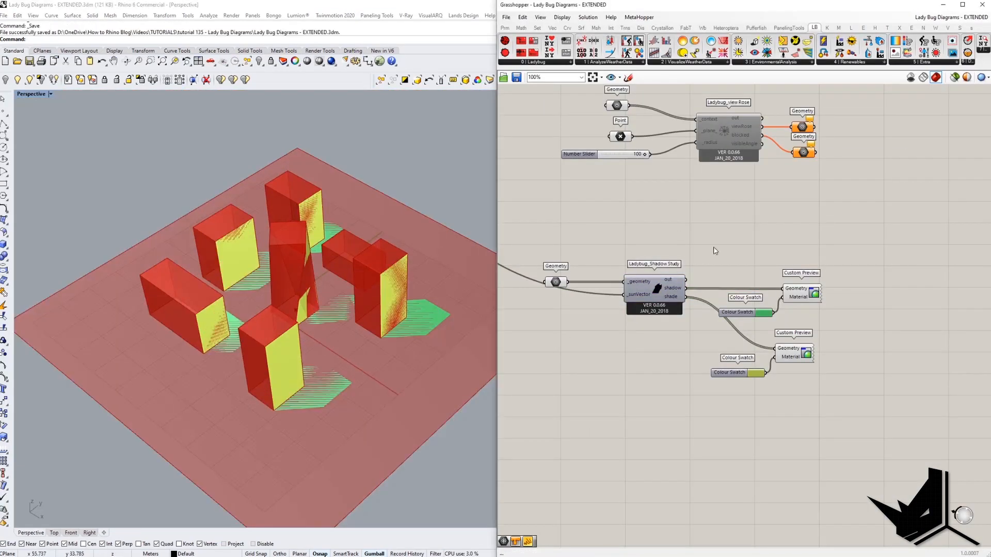
middle_click(811, 299)
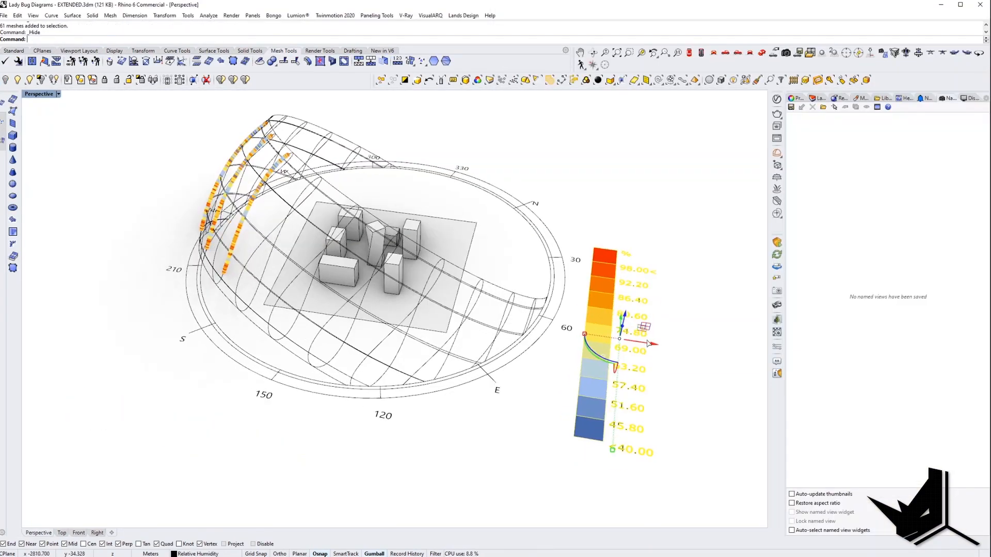
Step: Hide the selected percentage legend in Rhino and save the current perspective as a named view called Sun Path
key(ctrl+h)
right_drag(626, 336, 541, 314)
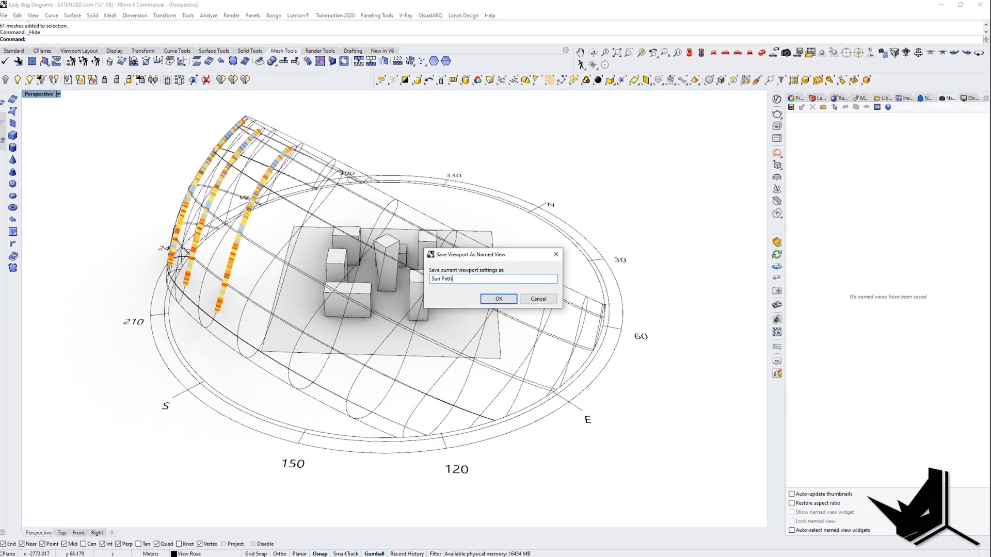
key(Return)
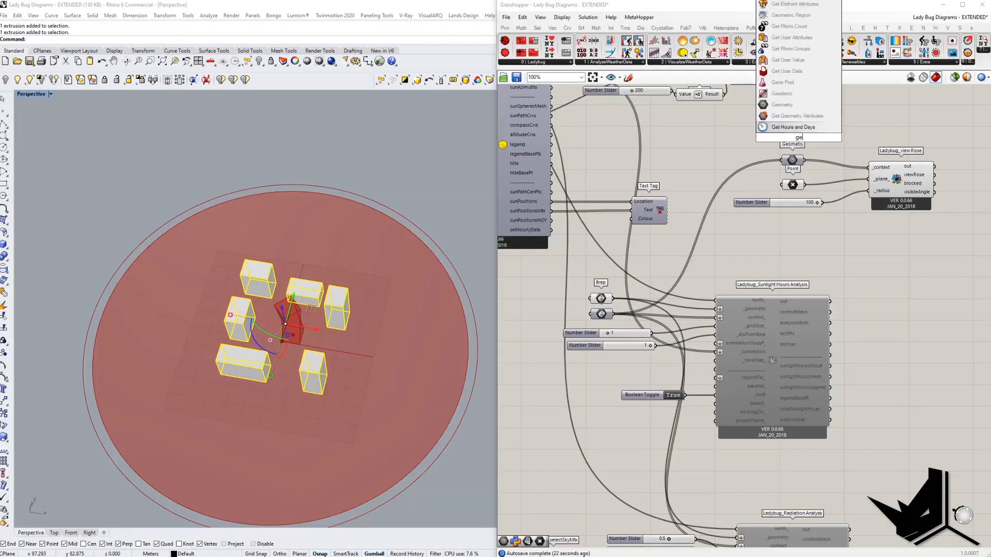
Step: Add a Geometry parameter for the surrounding buildings as the View Rose's _context input and move the view rose's reference point in Rhino
click(799, 137)
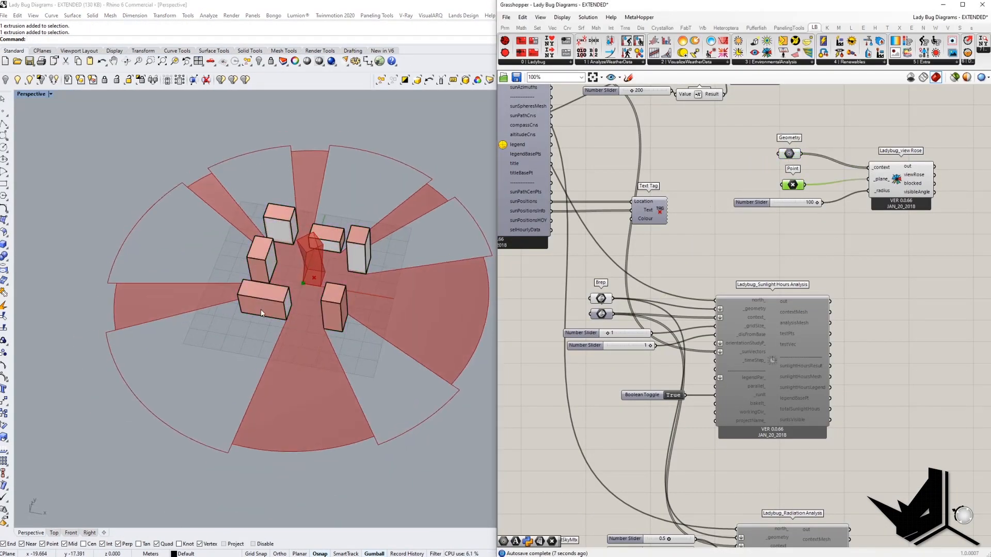
click(315, 292)
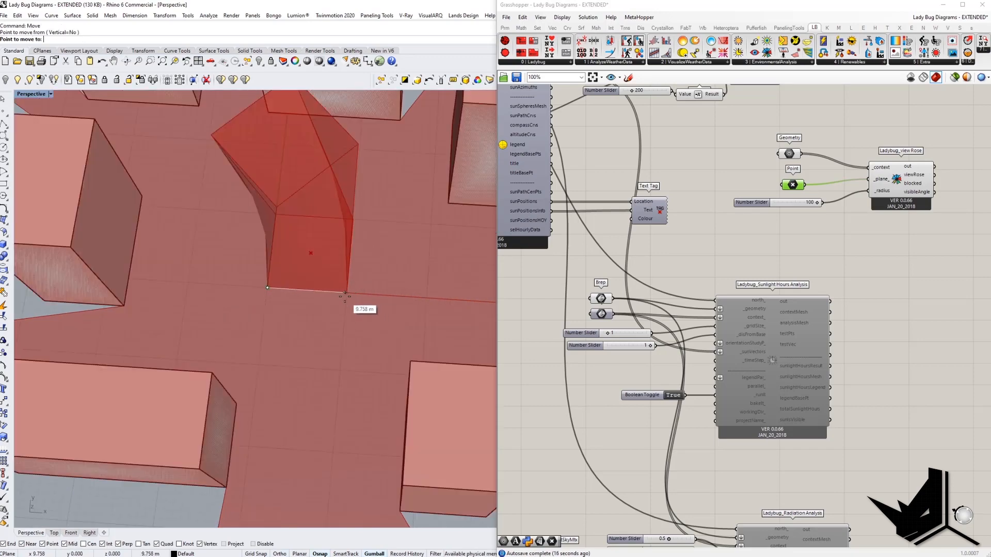